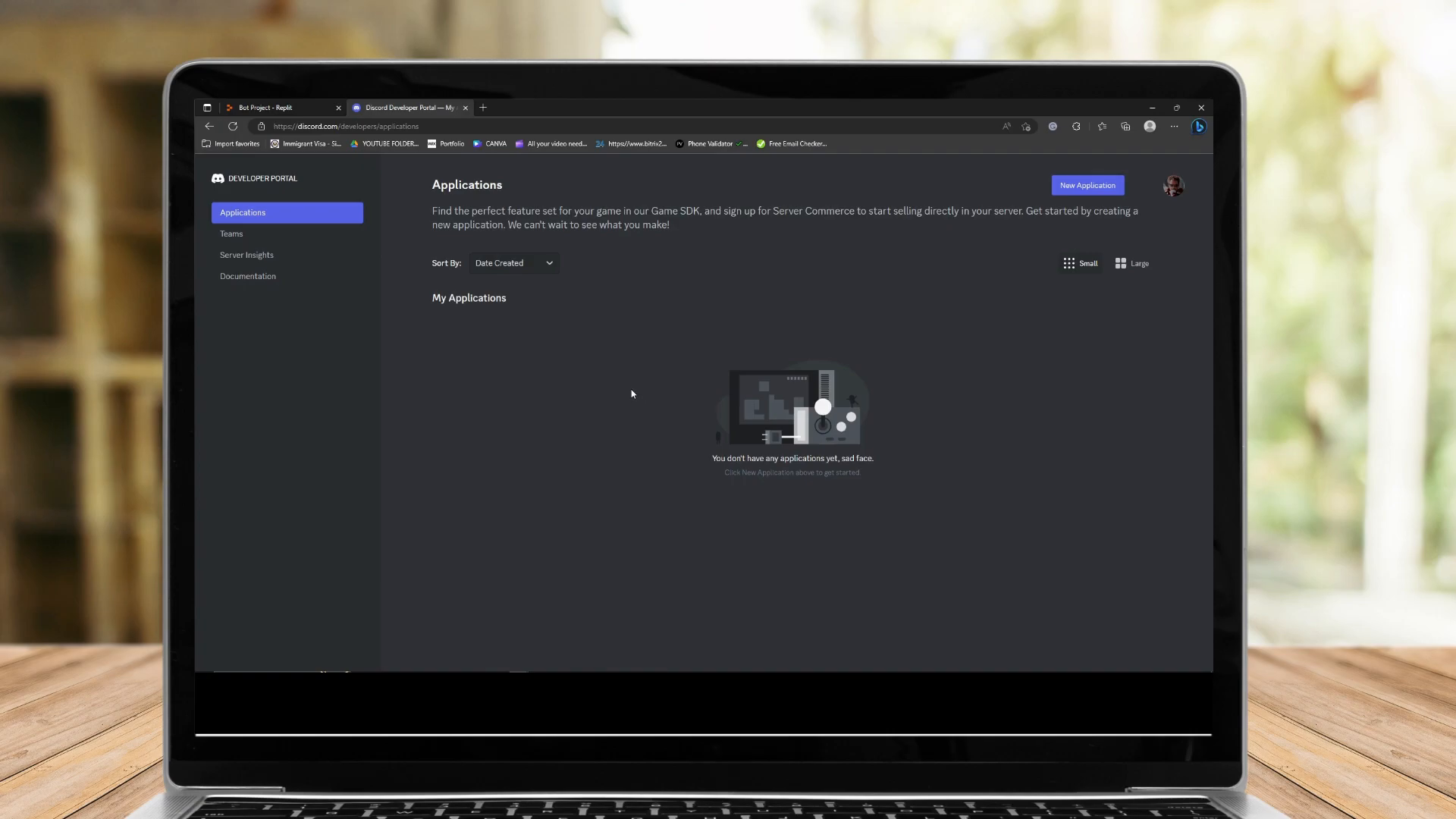
Open the setup notes in Notepad and read through the listed instructions.
left_click(421, 665)
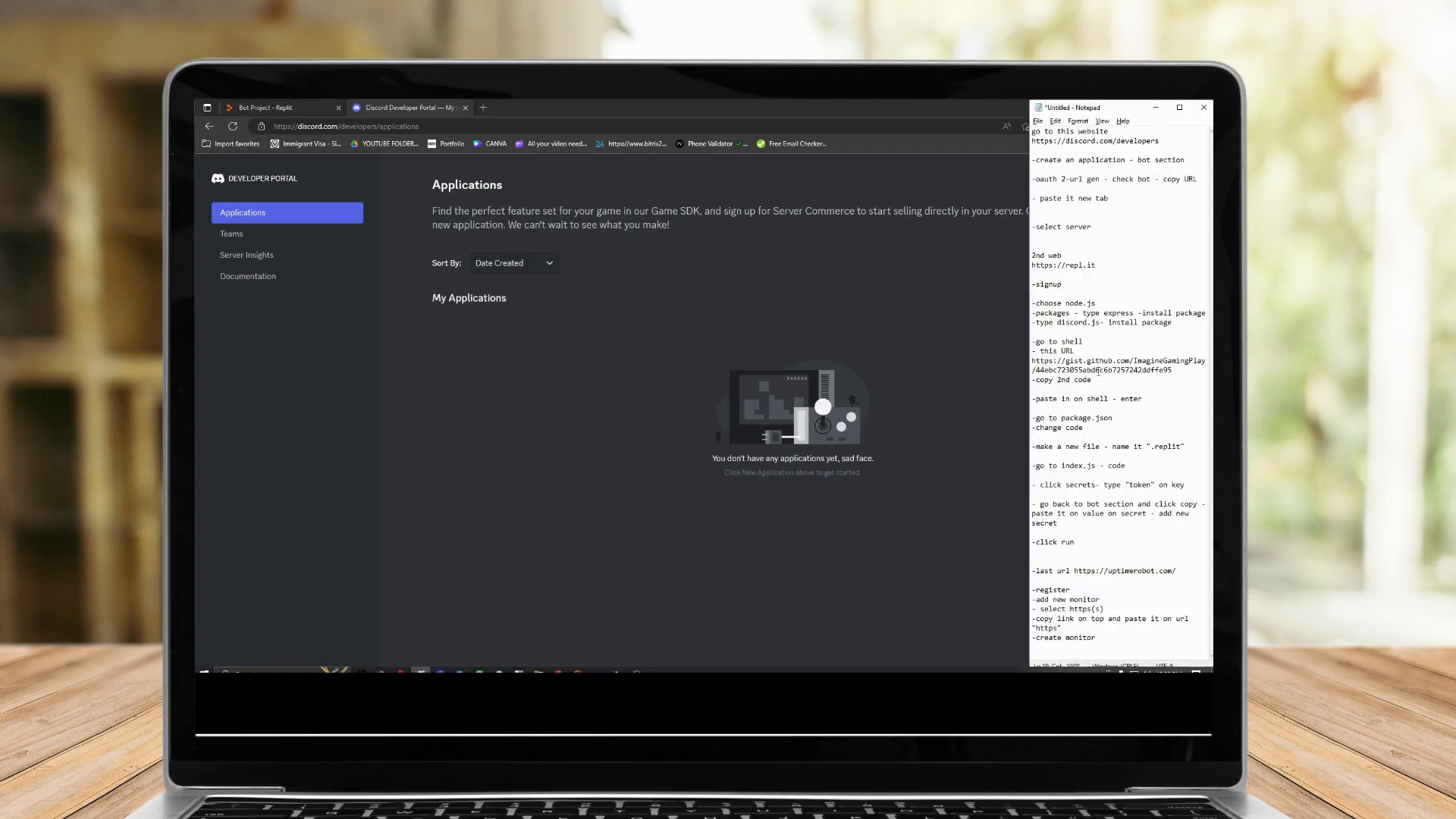
left_click_drag(1033, 132, 1084, 313)
left_click_drag(1032, 466, 1104, 599)
left_click(1115, 531)
left_click(1106, 311)
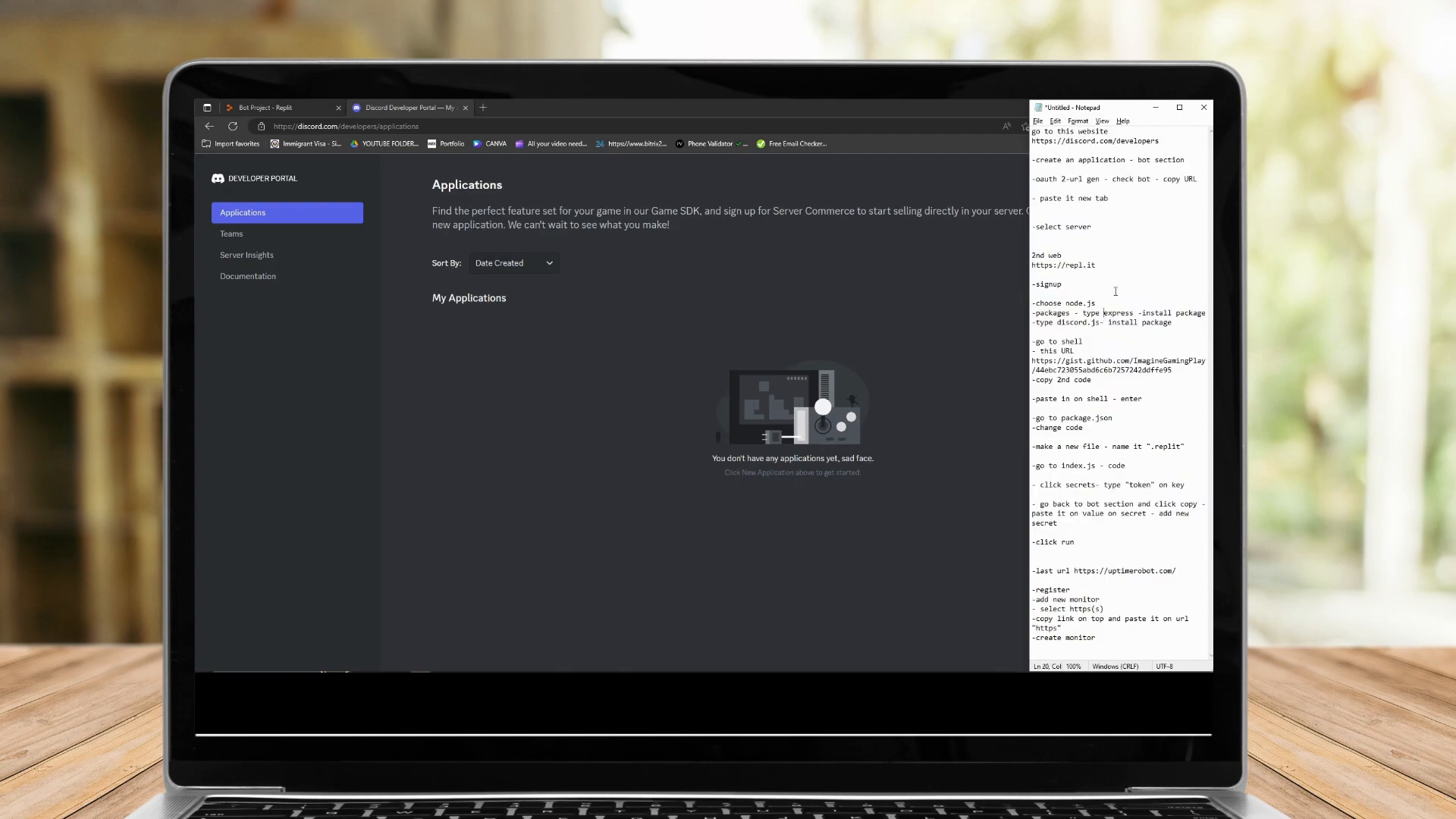
left_click_drag(1033, 132, 1092, 380)
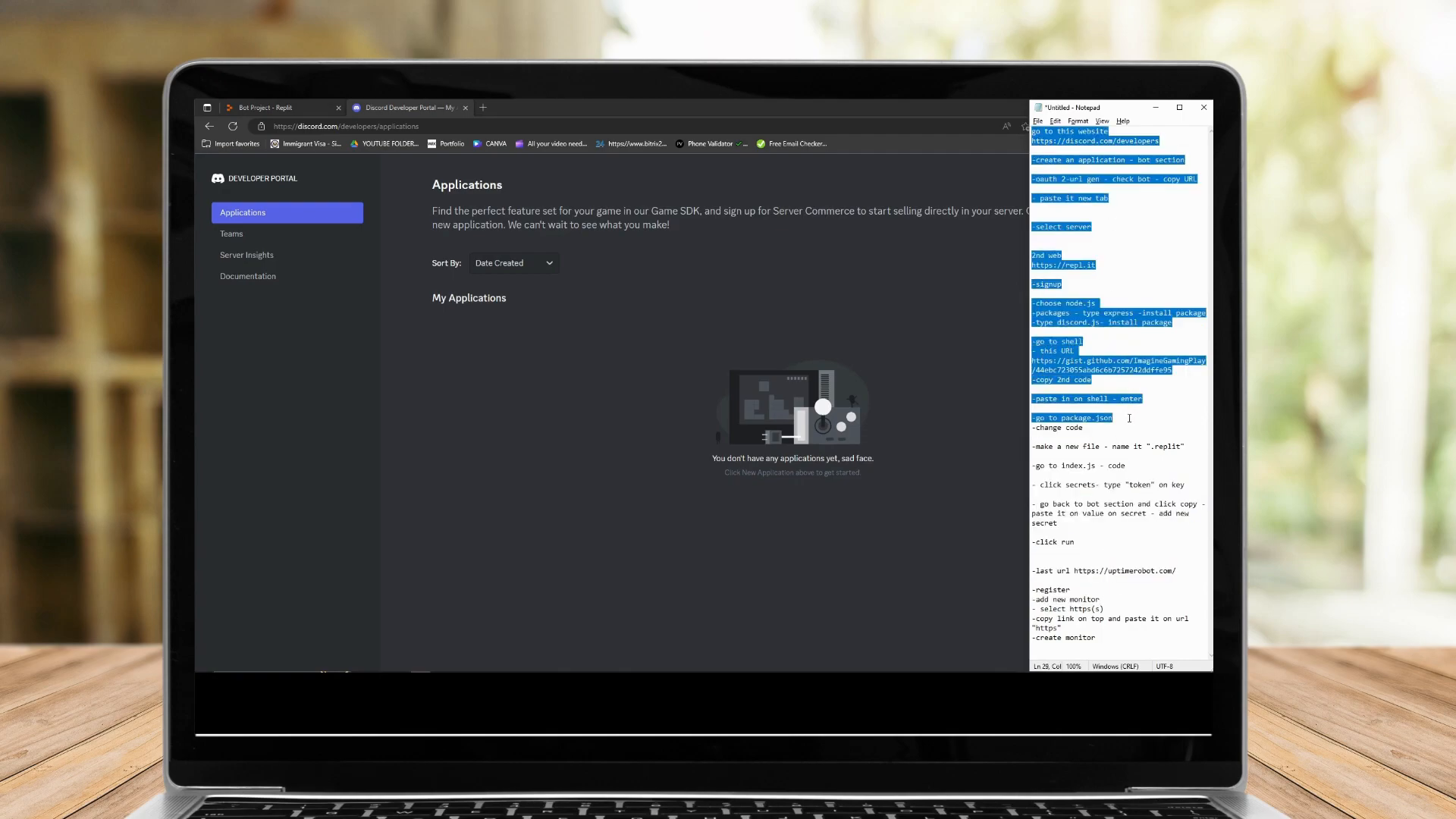
left_click(1129, 417)
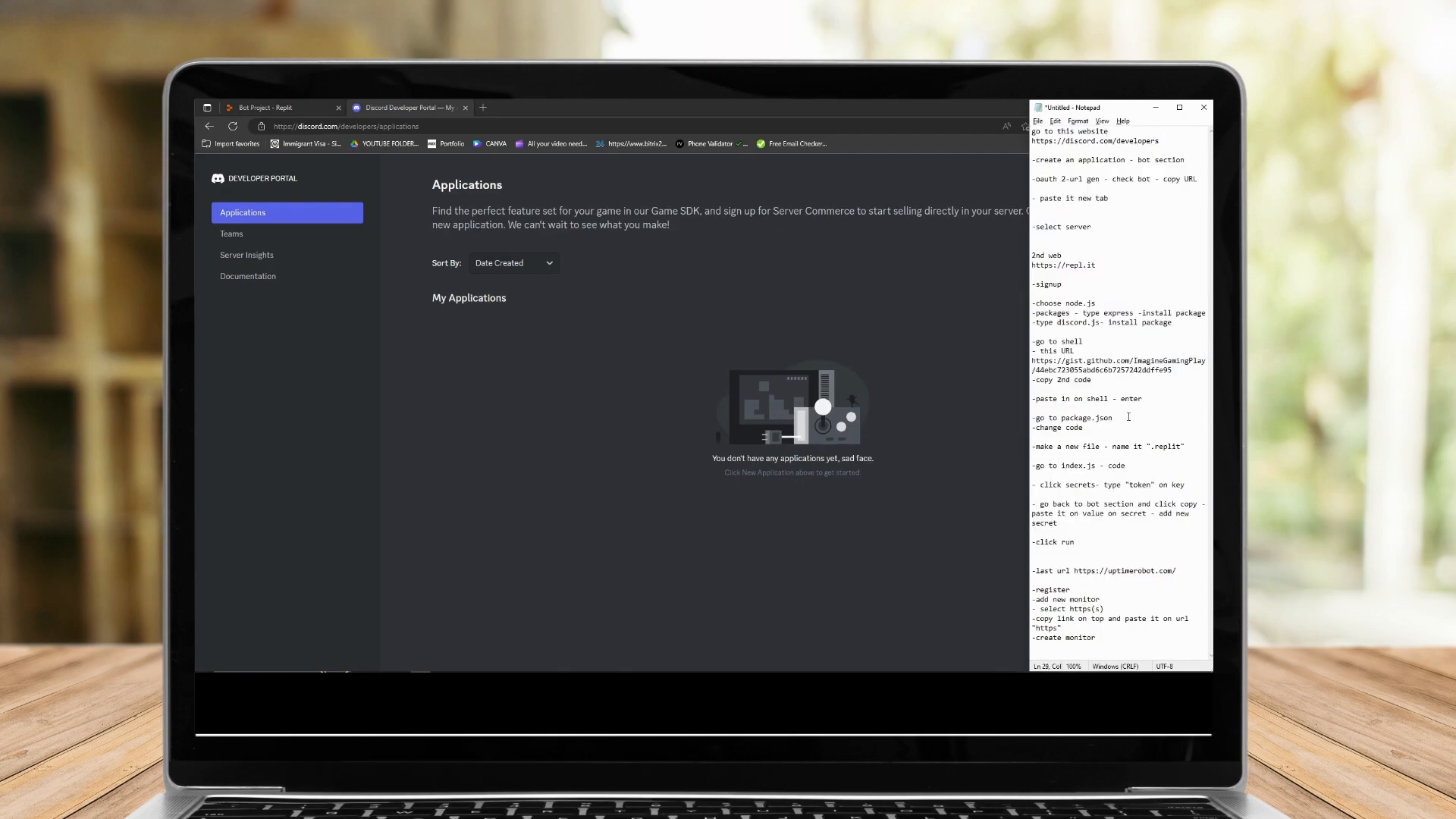
left_click(536, 419)
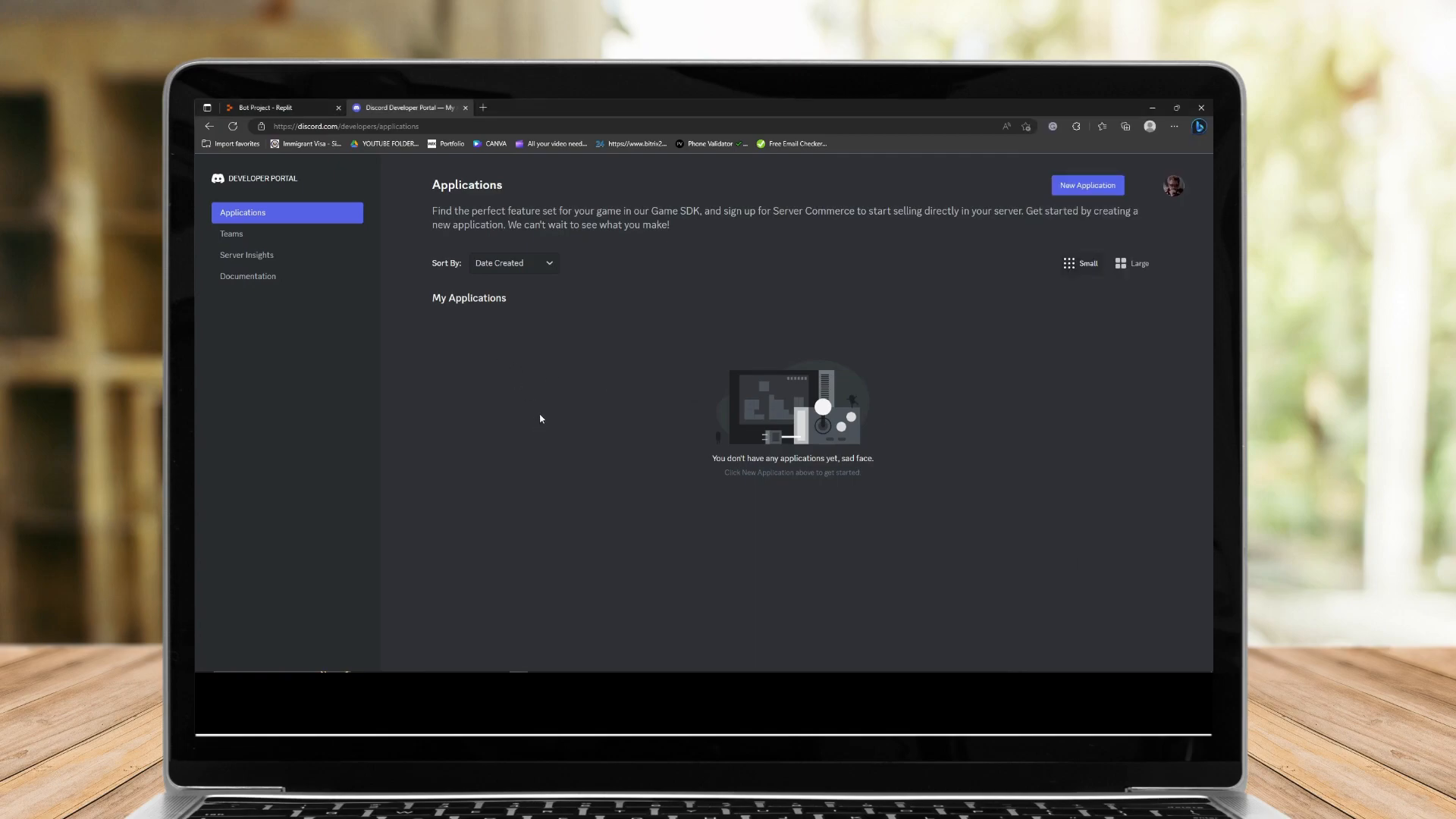
Create a new application named Super Bot, agreeing to the developer terms.
left_click(477, 126)
left_click(477, 126)
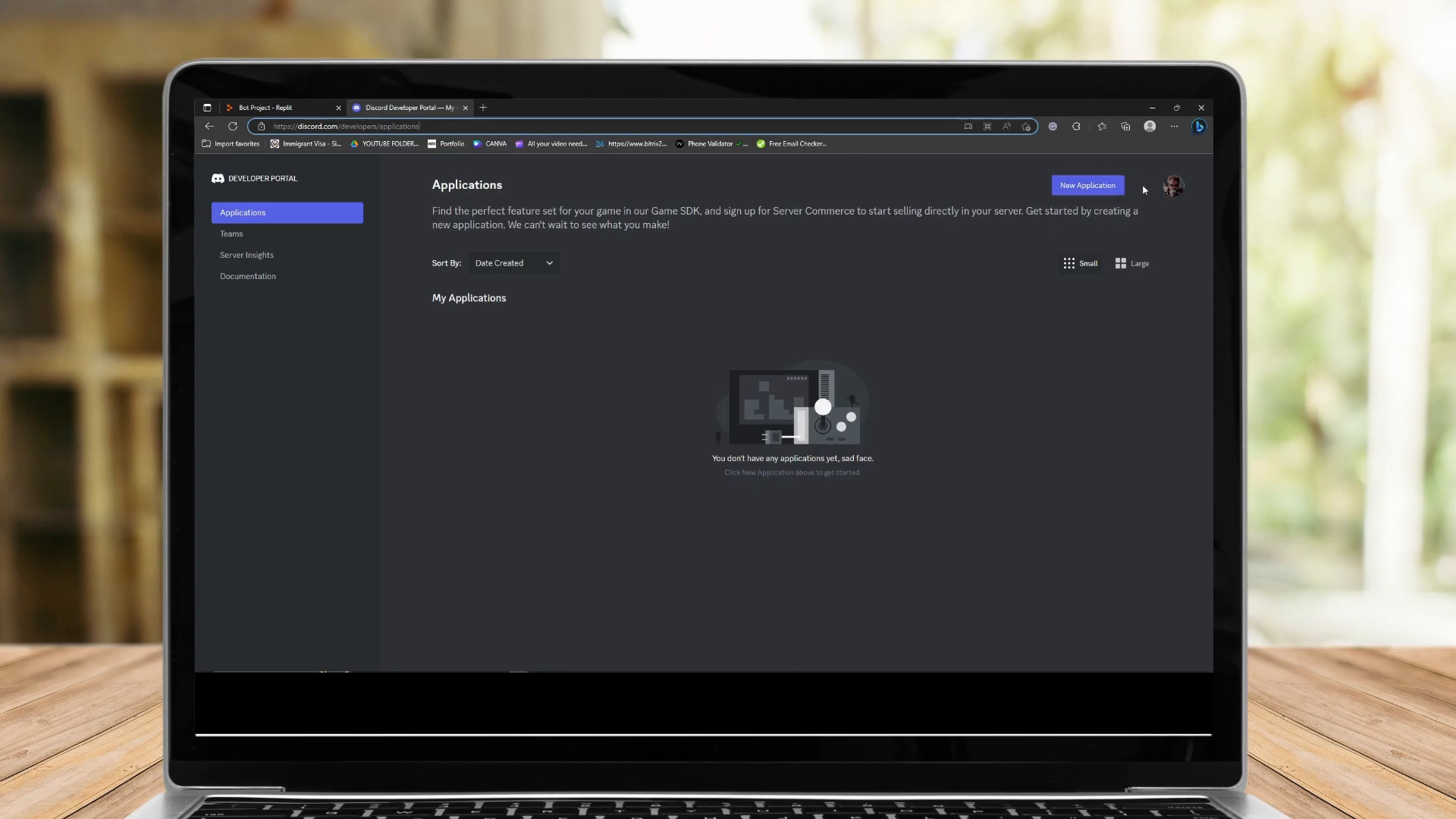
left_click(1115, 188)
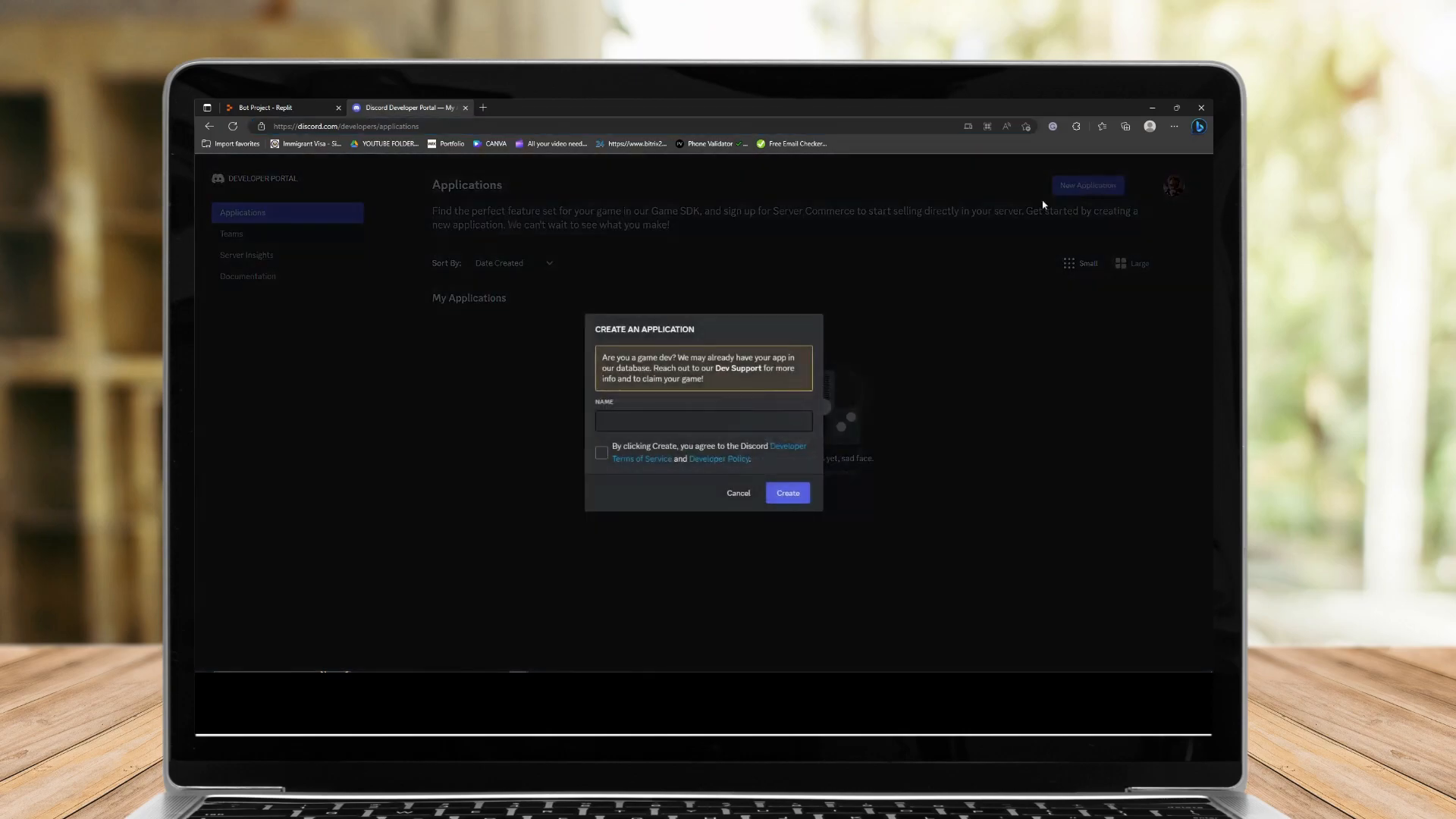
left_click(666, 426)
type("Super Bot")
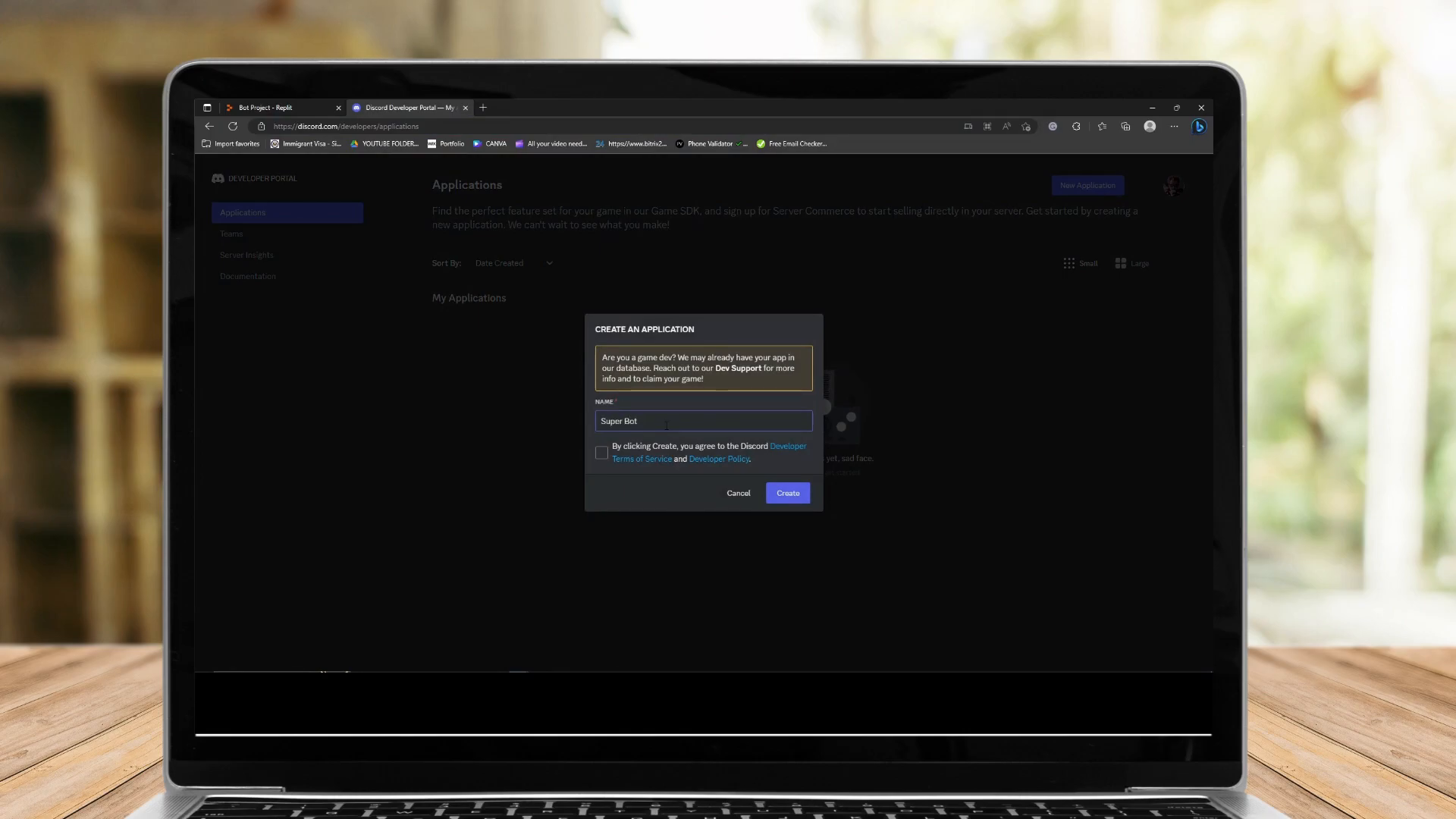
left_click(602, 454)
left_click(788, 493)
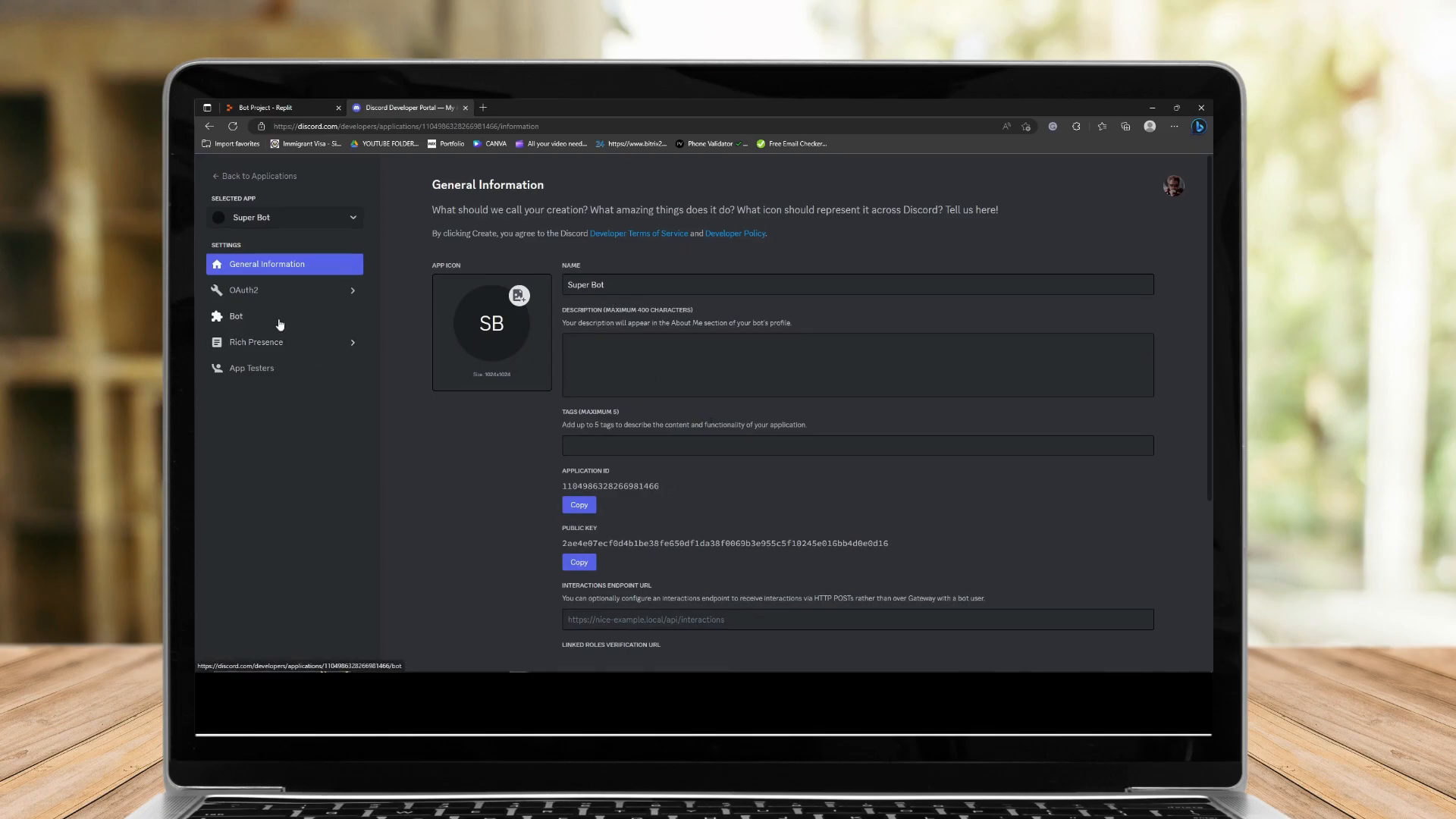
Open the Bot settings and scroll through the bot's username, token and intent options.
left_click(224, 321)
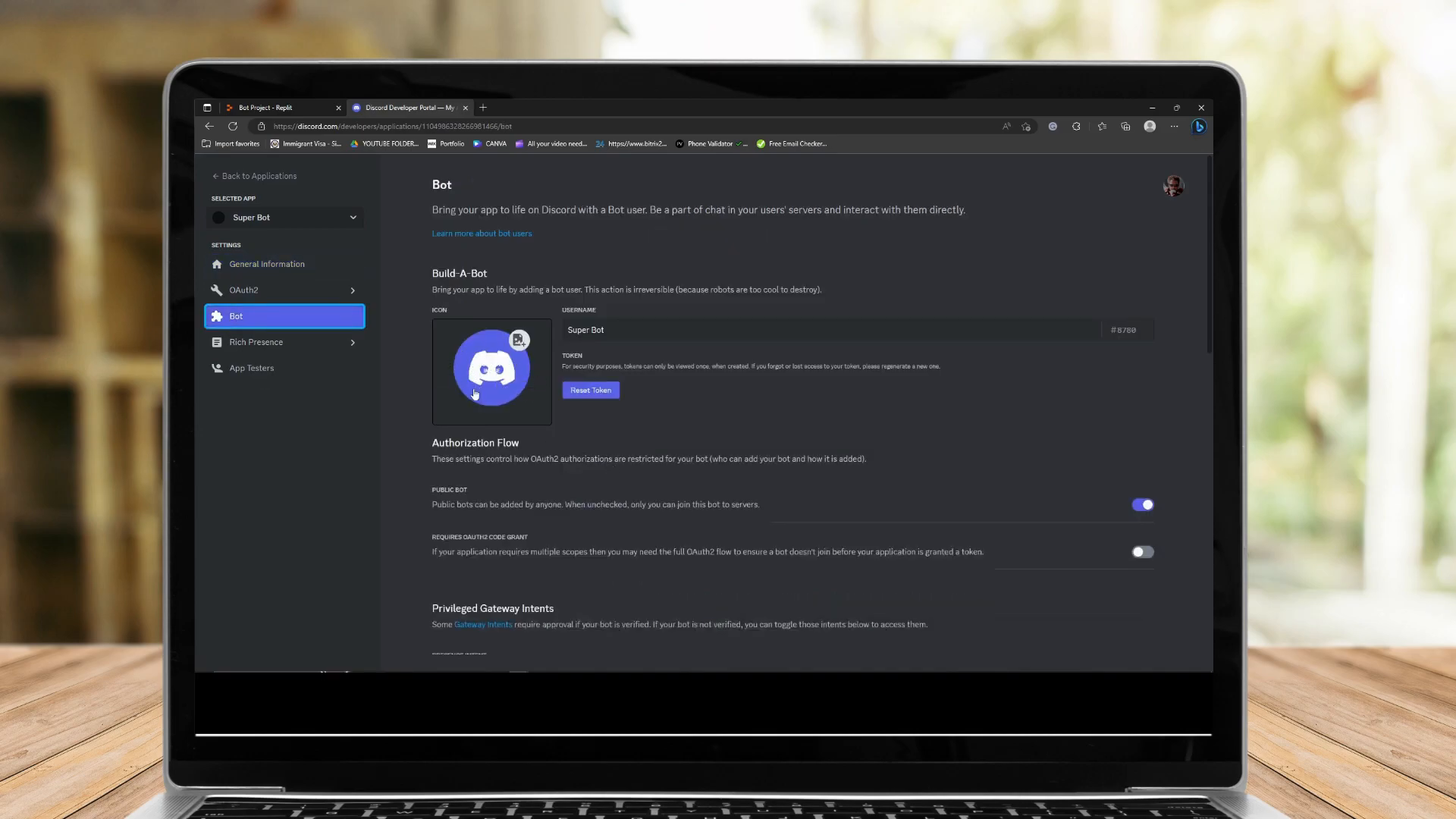
left_click(713, 326)
scroll(713, 326, "down", 4)
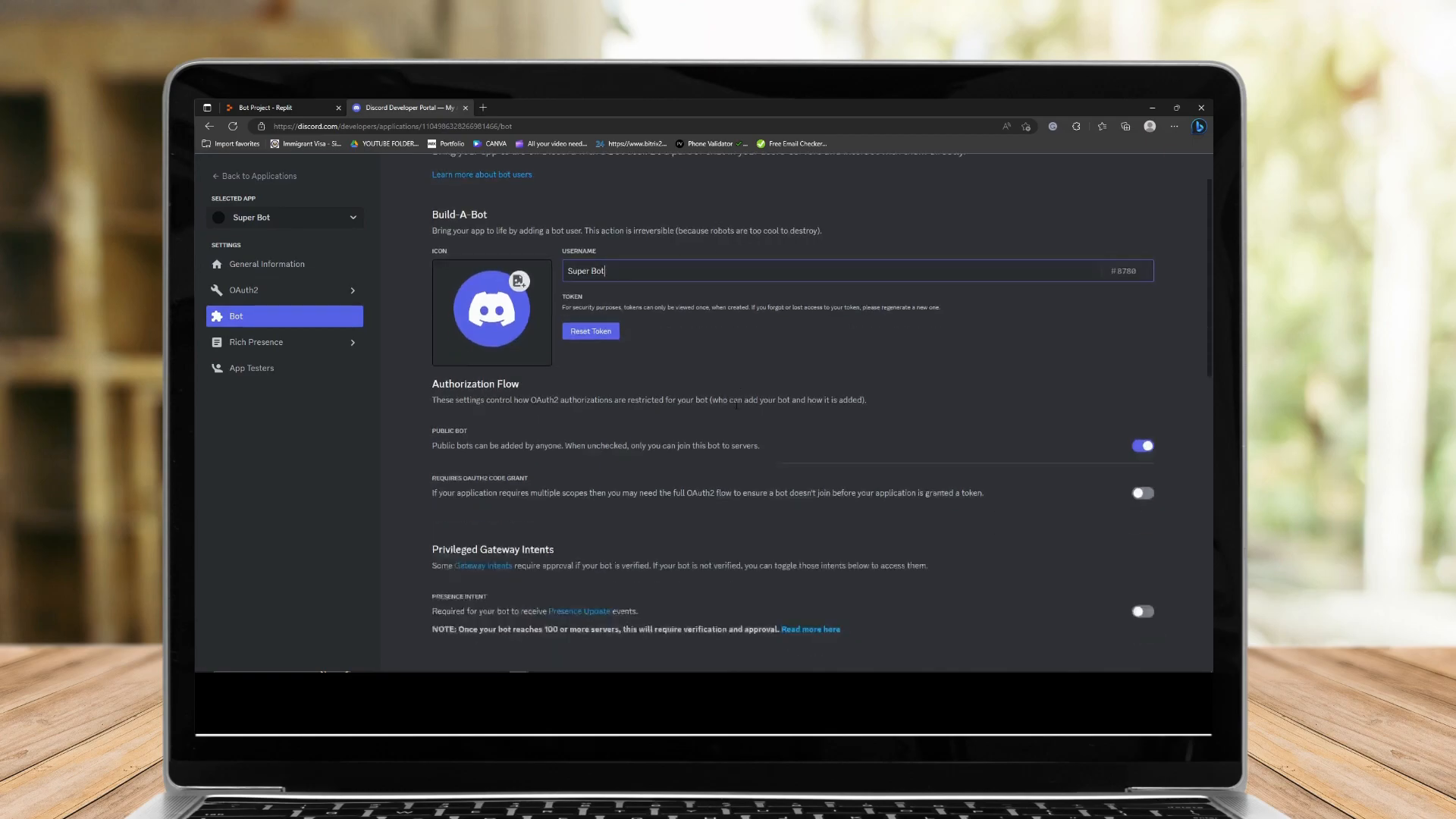
scroll(713, 379, "up", 3)
scroll(716, 402, "down", 1)
scroll(716, 403, "down", 8)
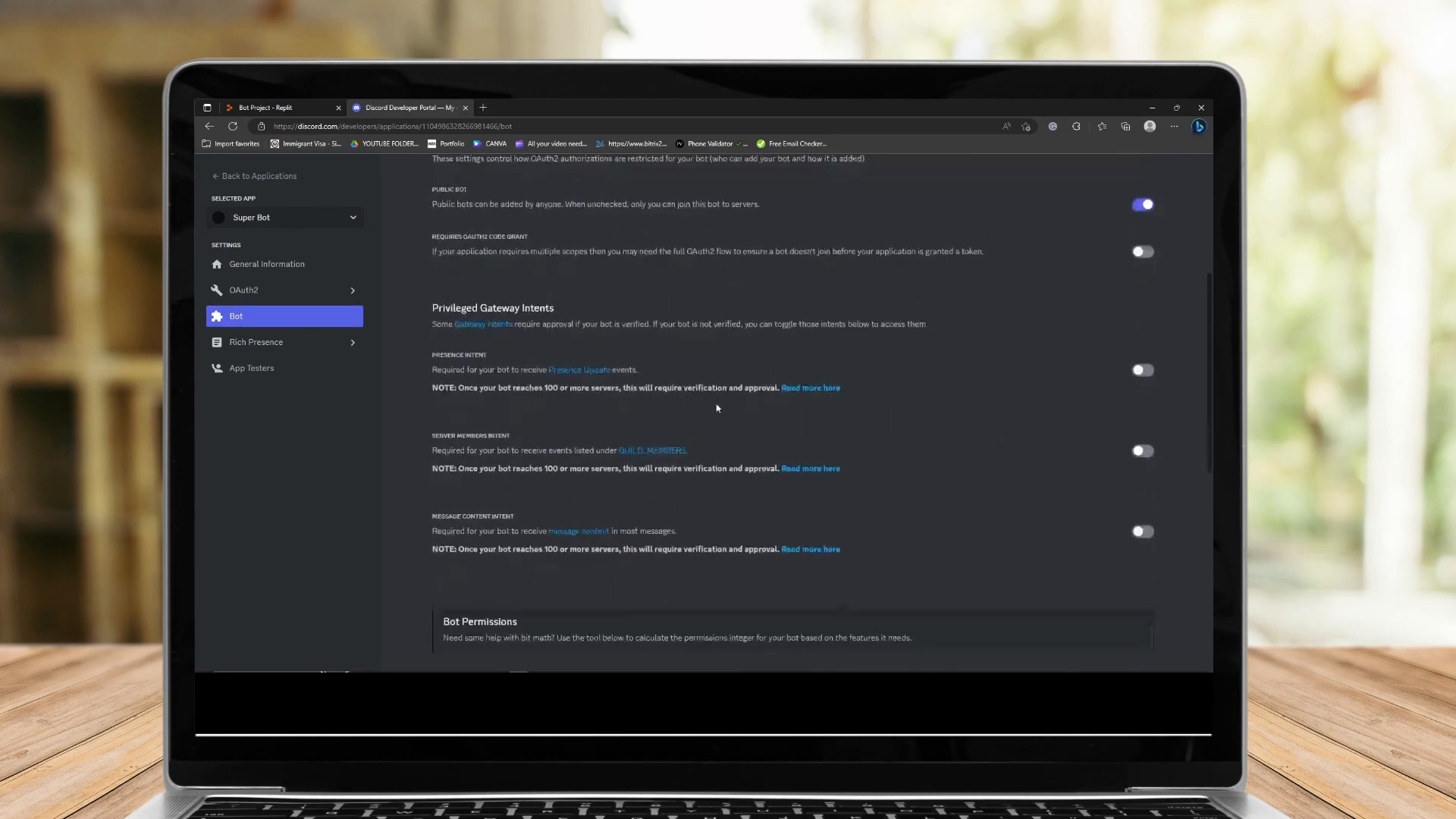
scroll(716, 404, "up", 6)
scroll(716, 408, "up", 3)
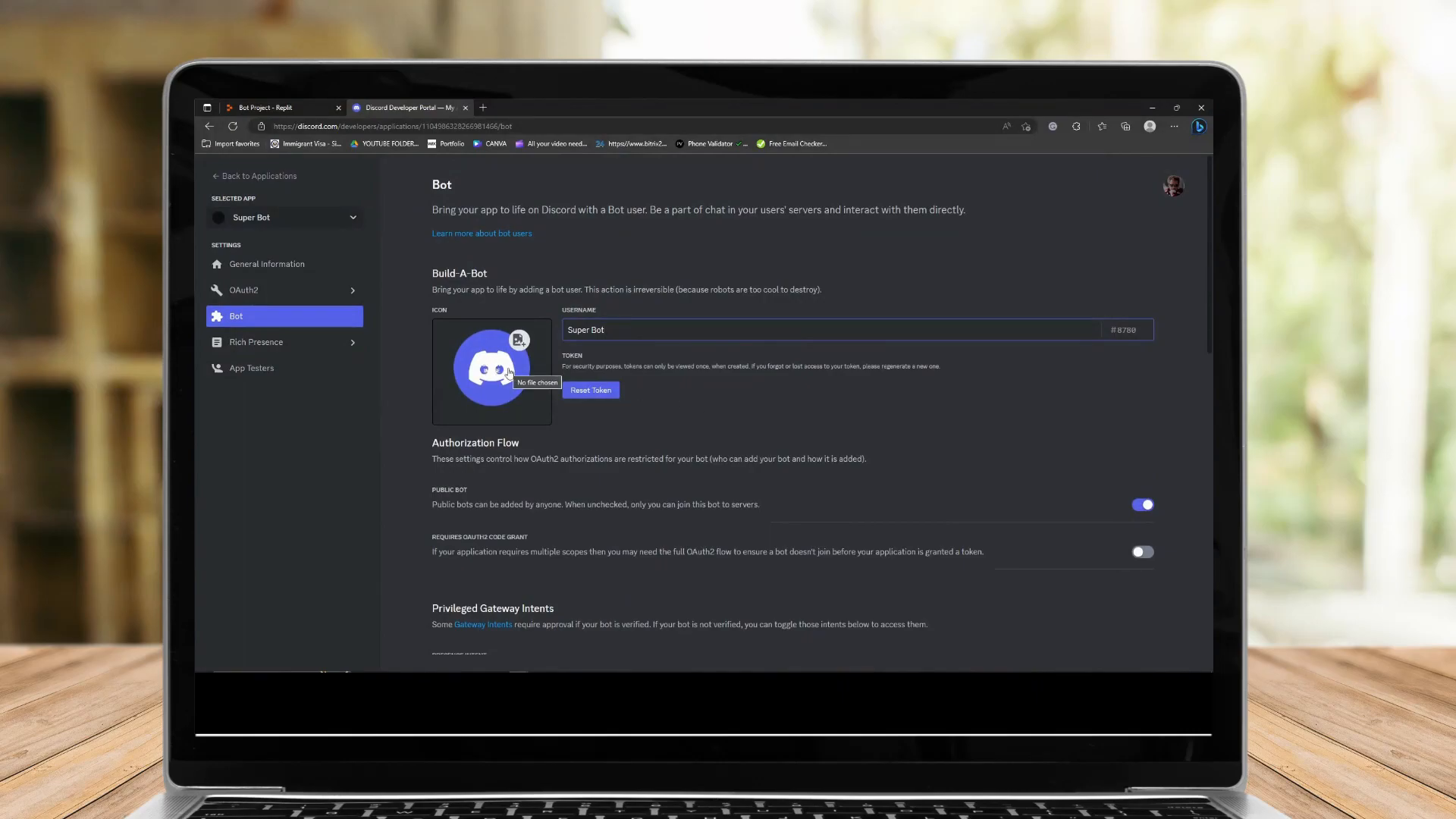
Open the OAuth2 URL Generator and tick the bot scope.
left_click(240, 297)
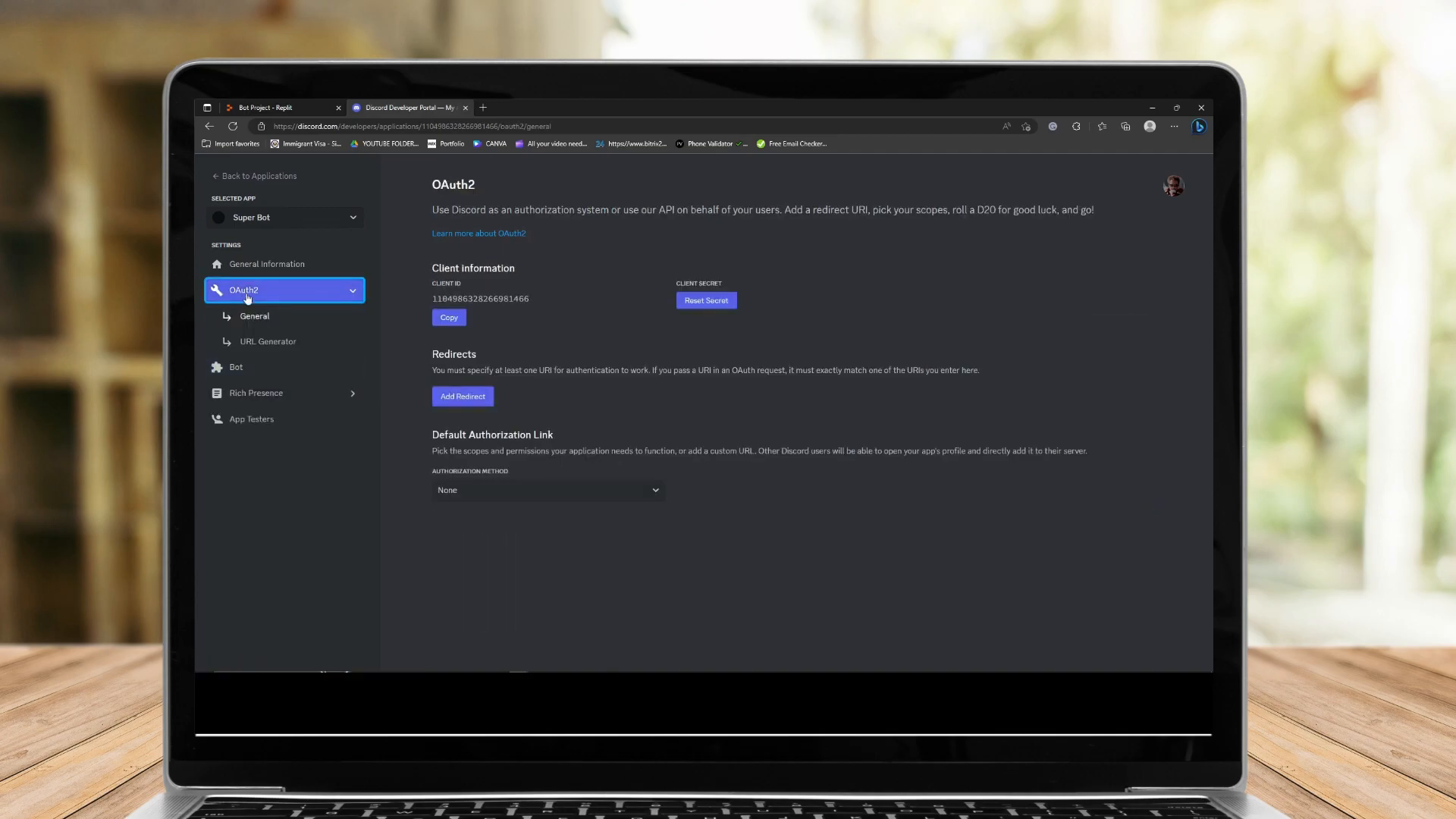
left_click(266, 343)
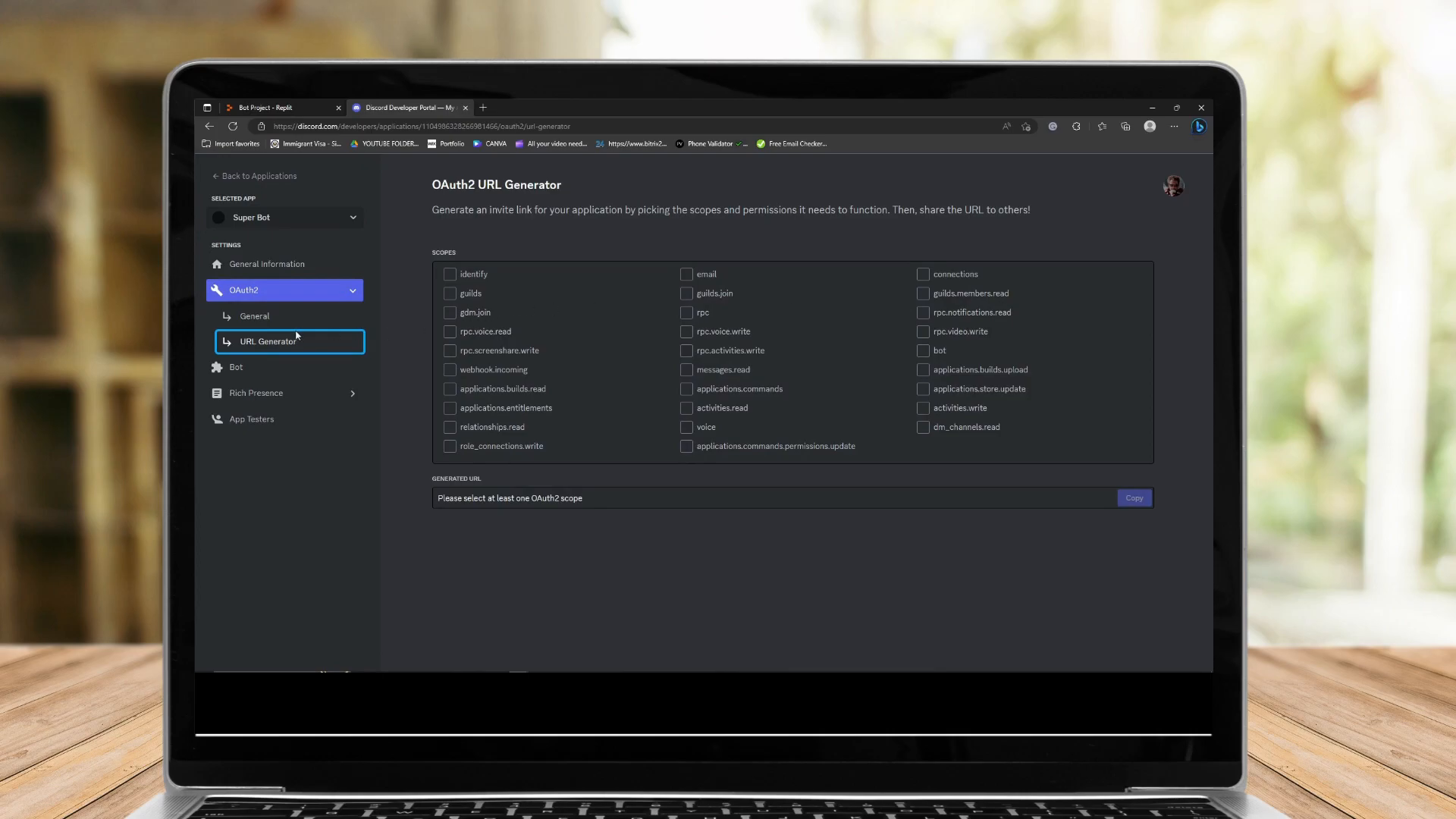
left_click(923, 351)
scroll(872, 364, "down", 4)
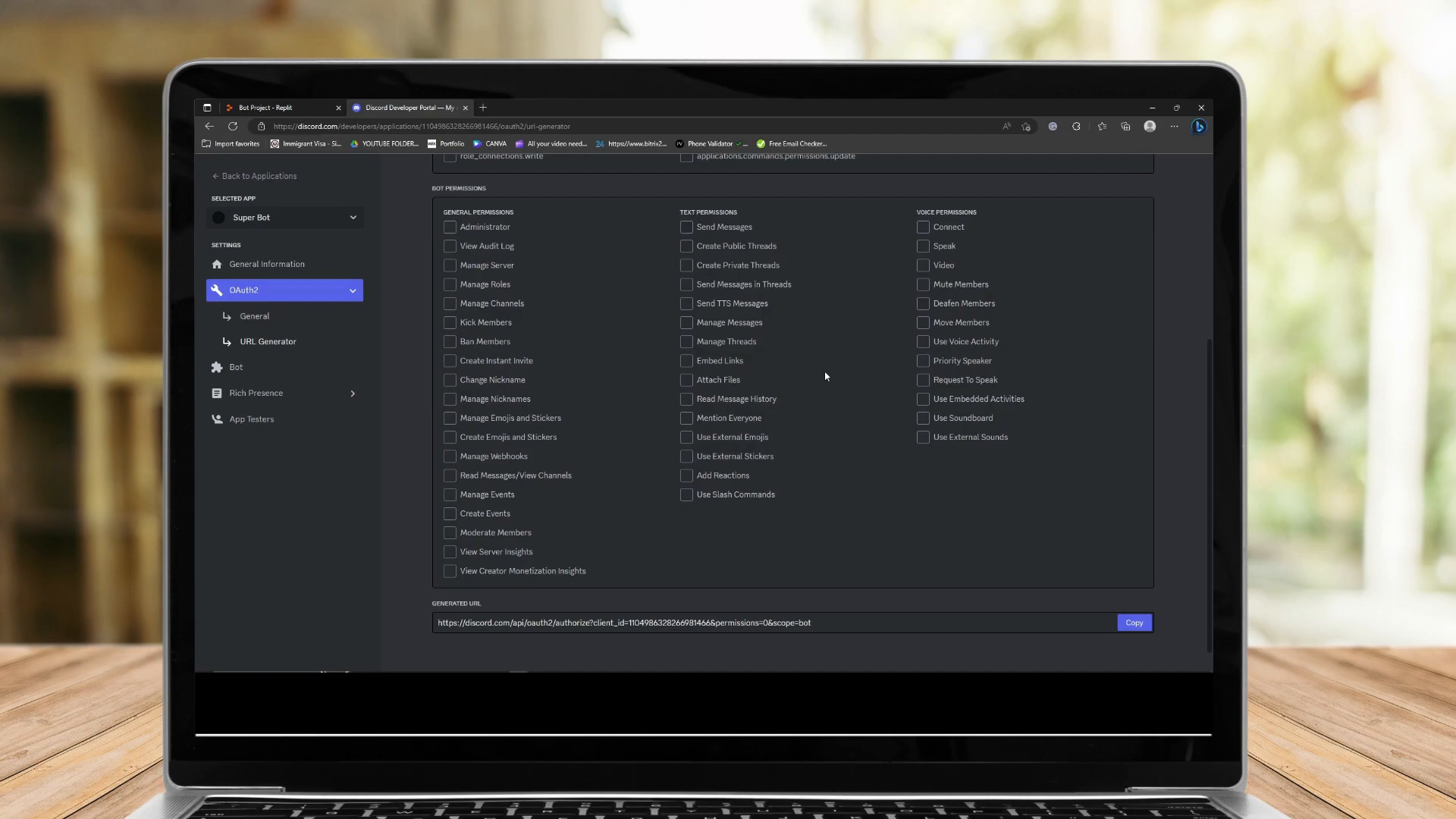
left_click(449, 228)
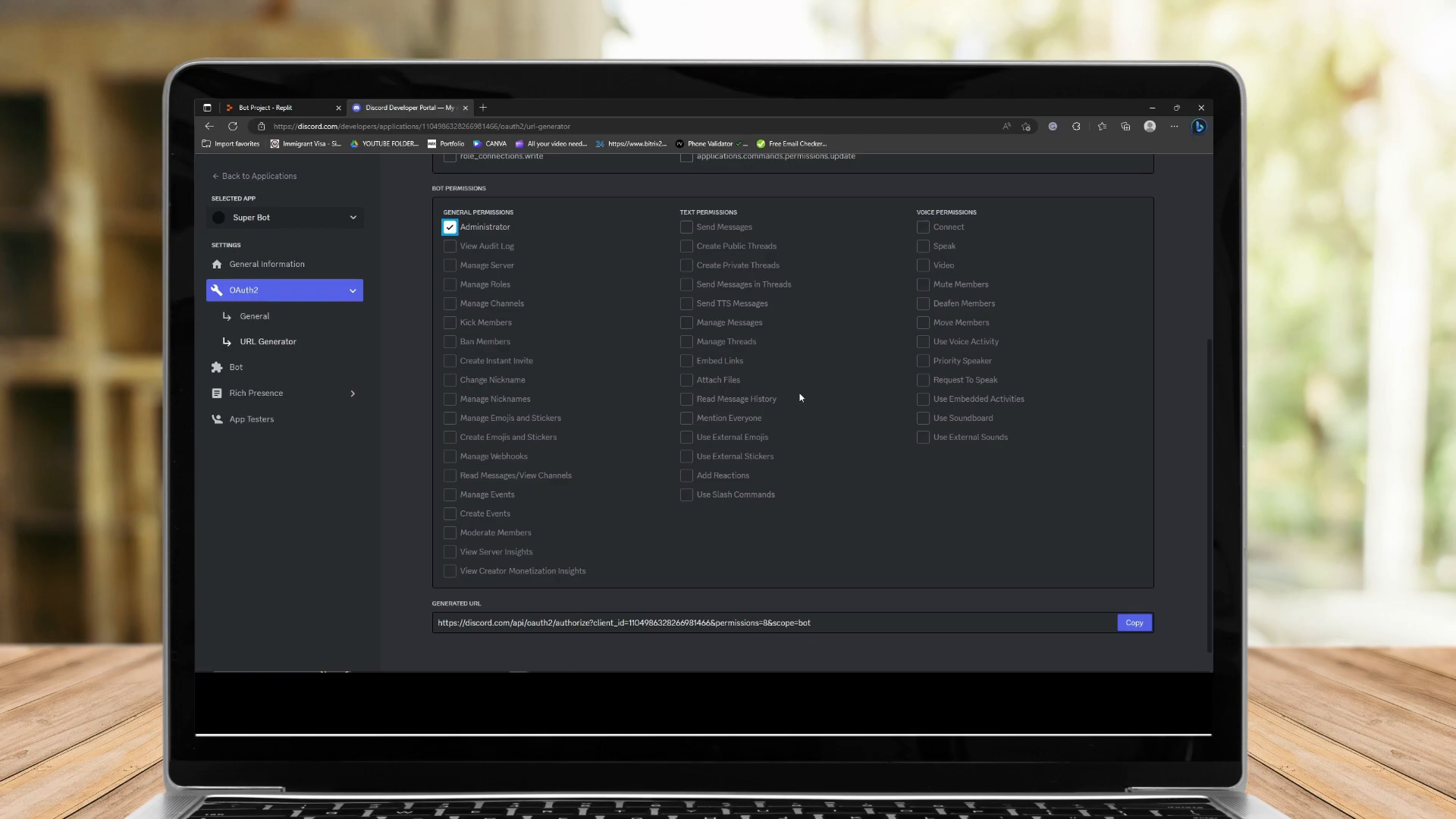
scroll(804, 390, "up", 3)
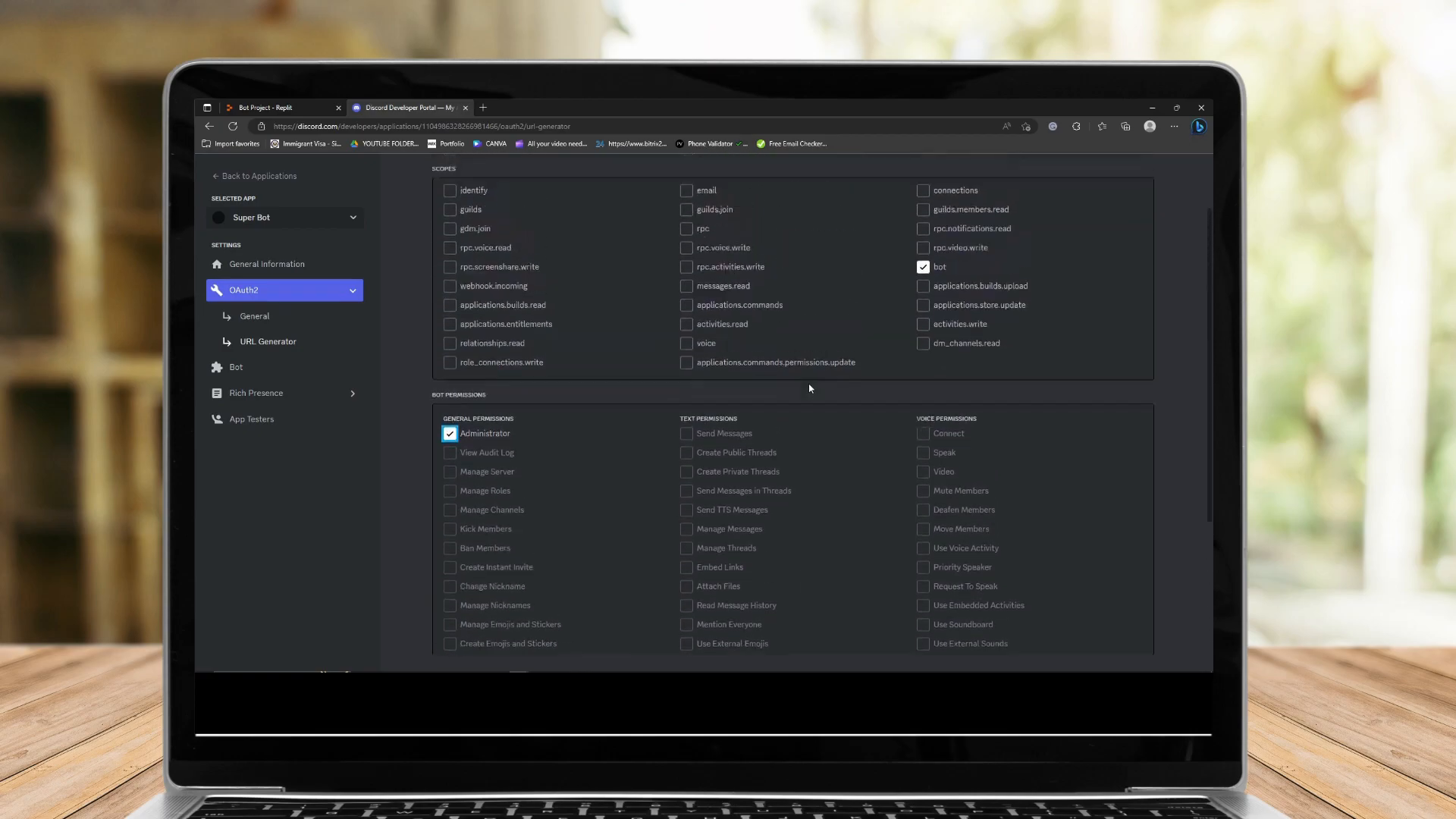
scroll(804, 390, "down", 3)
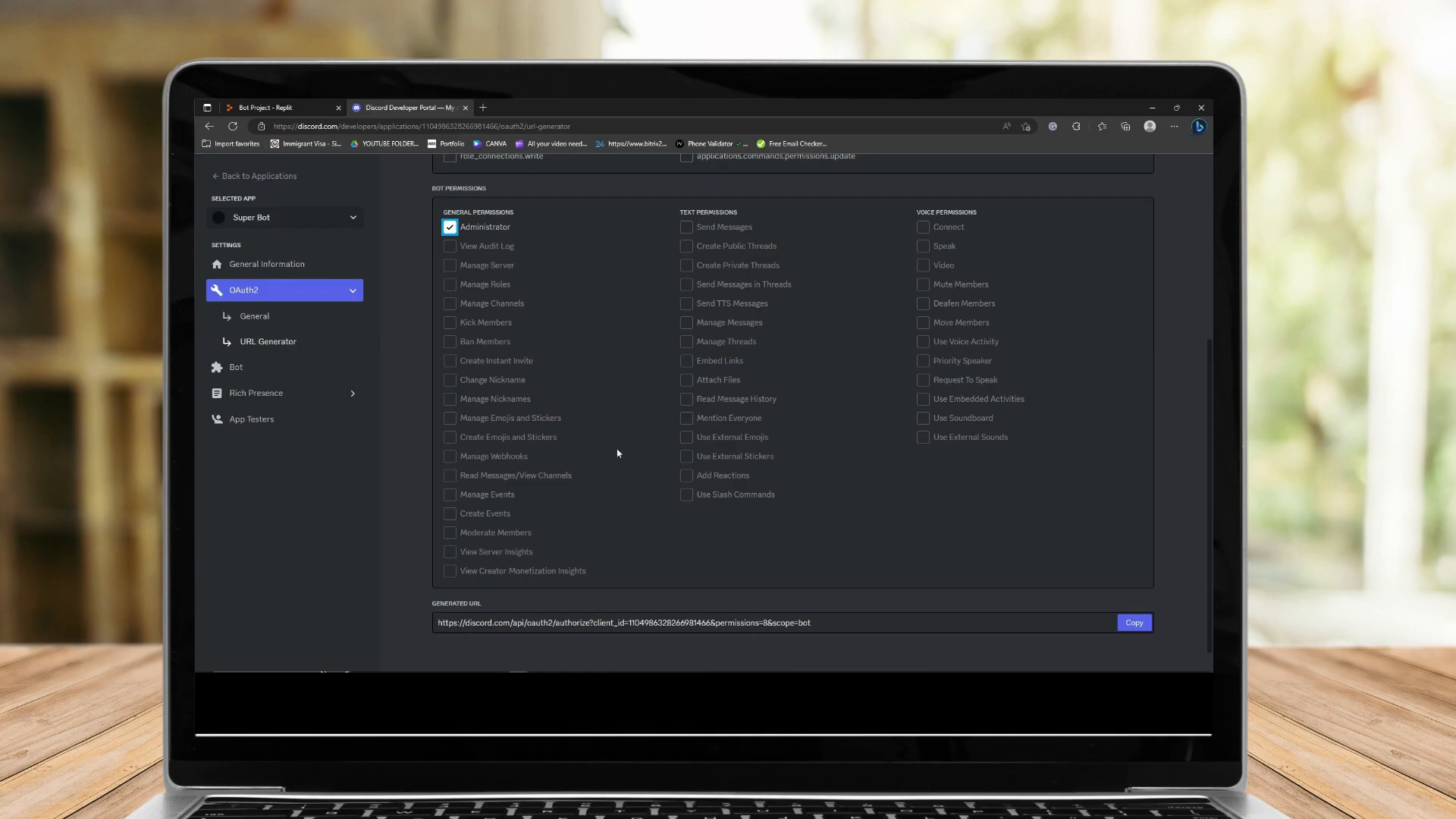
scroll(705, 455, "up", 4)
scroll(702, 449, "down", 3)
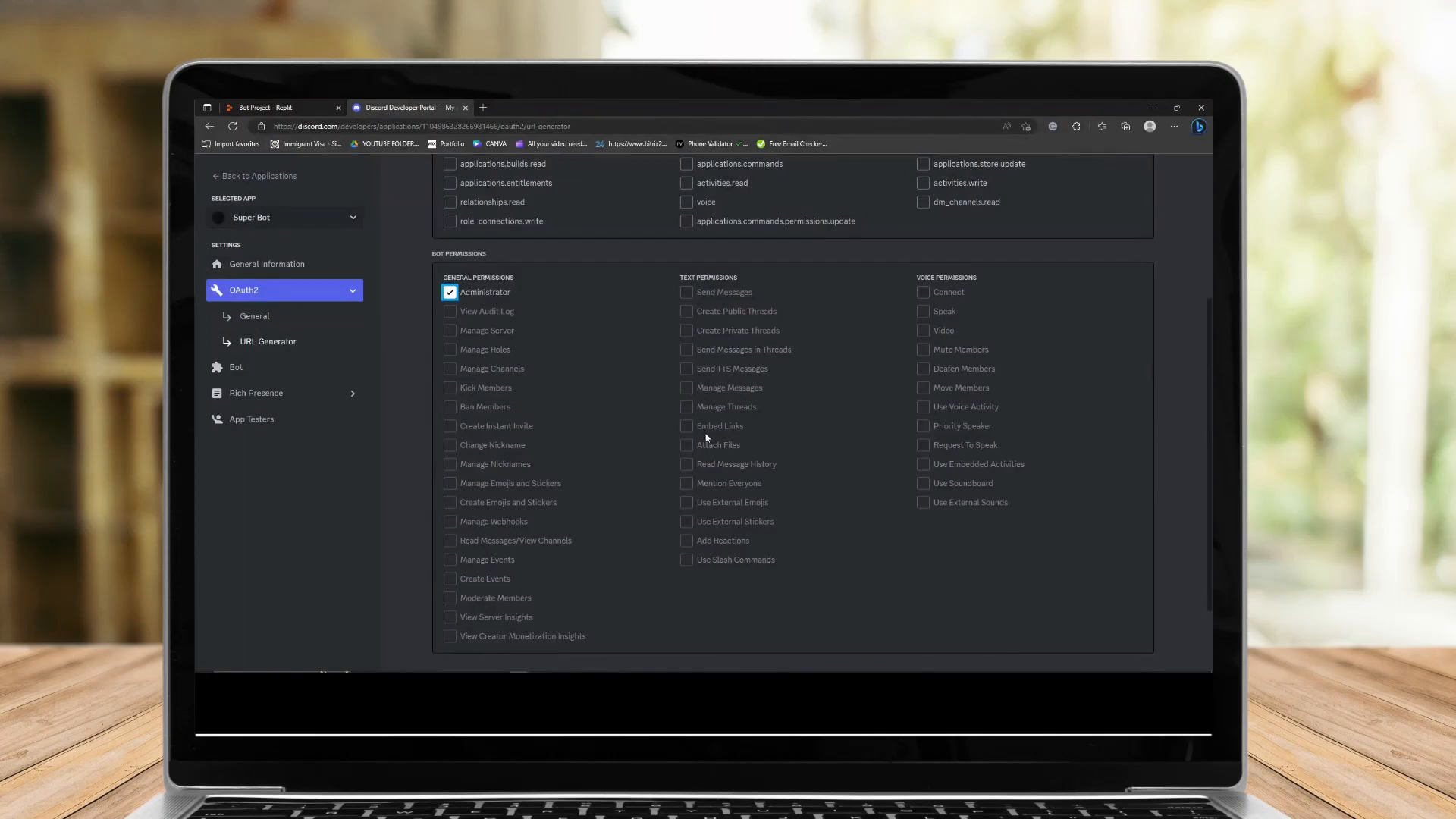
scroll(706, 438, "up", 1)
left_click(450, 367)
Tick the Send Messages, Send Messages in Threads, Kick Members, Ban Members, Manage Channels and Manage Roles permissions.
scroll(606, 416, "down", 2)
left_click(687, 228)
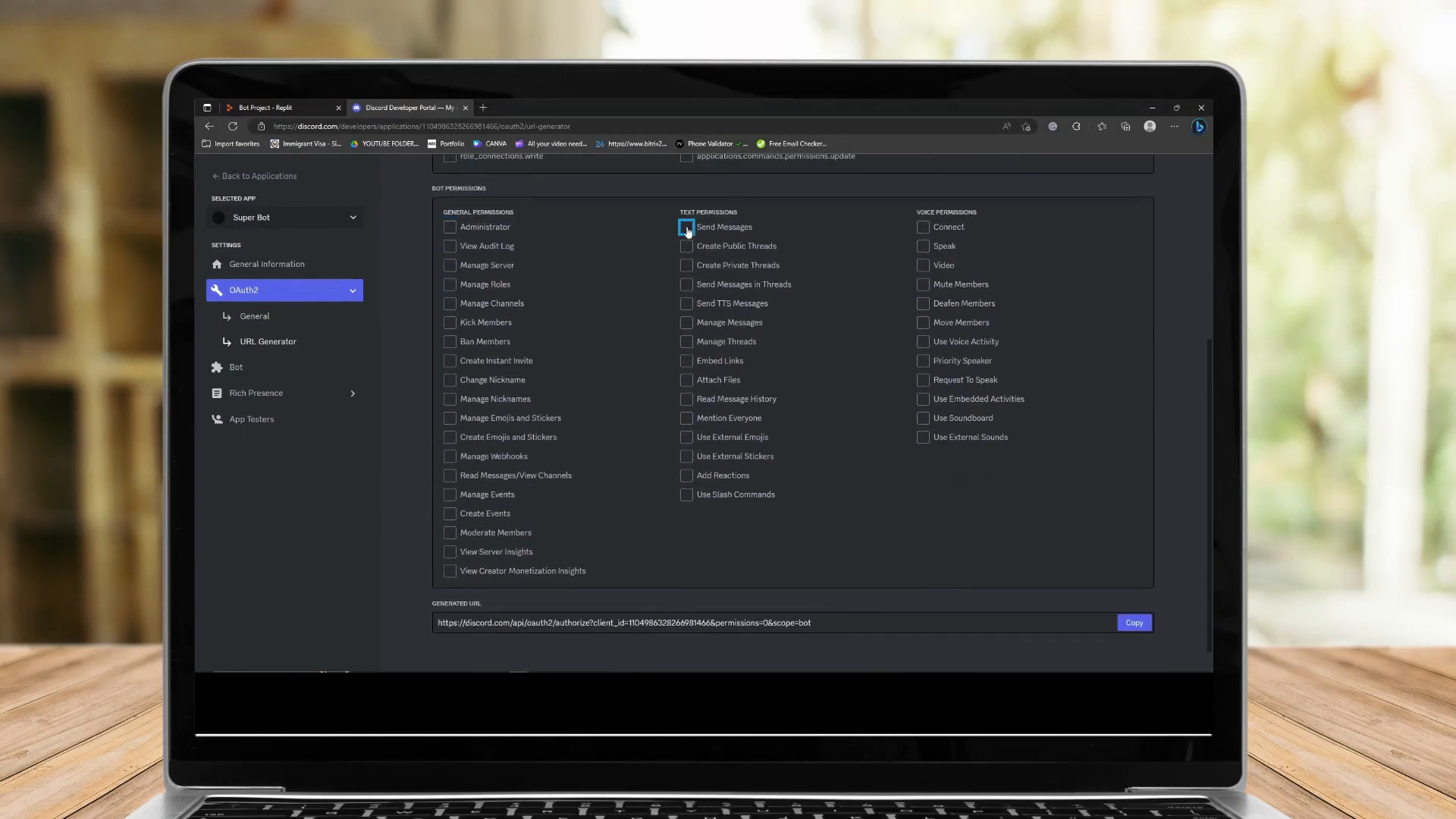
left_click(685, 324)
left_click(687, 284)
left_click(450, 322)
left_click(450, 342)
left_click(449, 304)
left_click(450, 284)
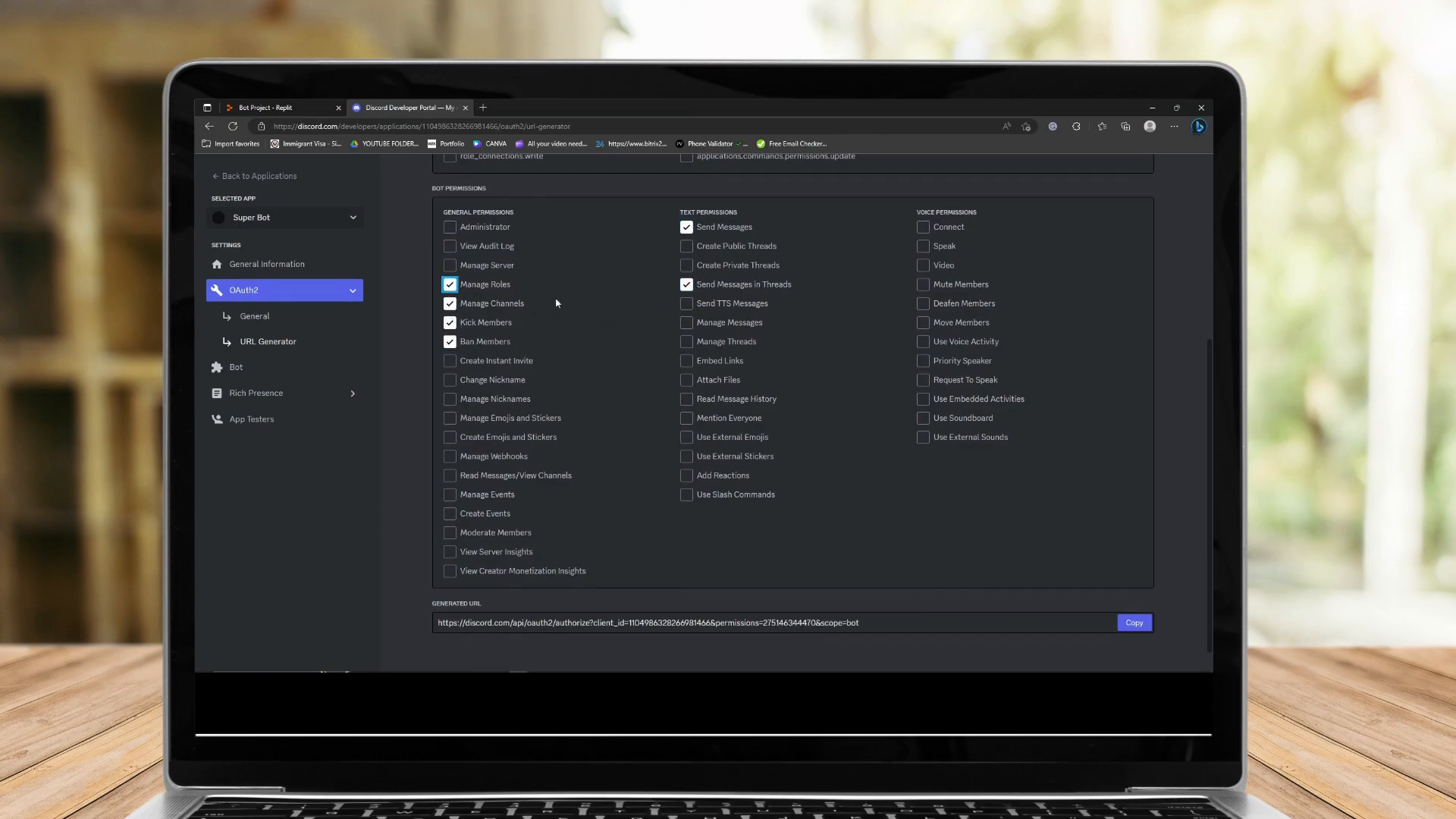
Also tick the Use External Emojis, Change Nickname and Manage Nicknames permissions.
left_click(686, 437)
left_click(449, 380)
left_click(449, 399)
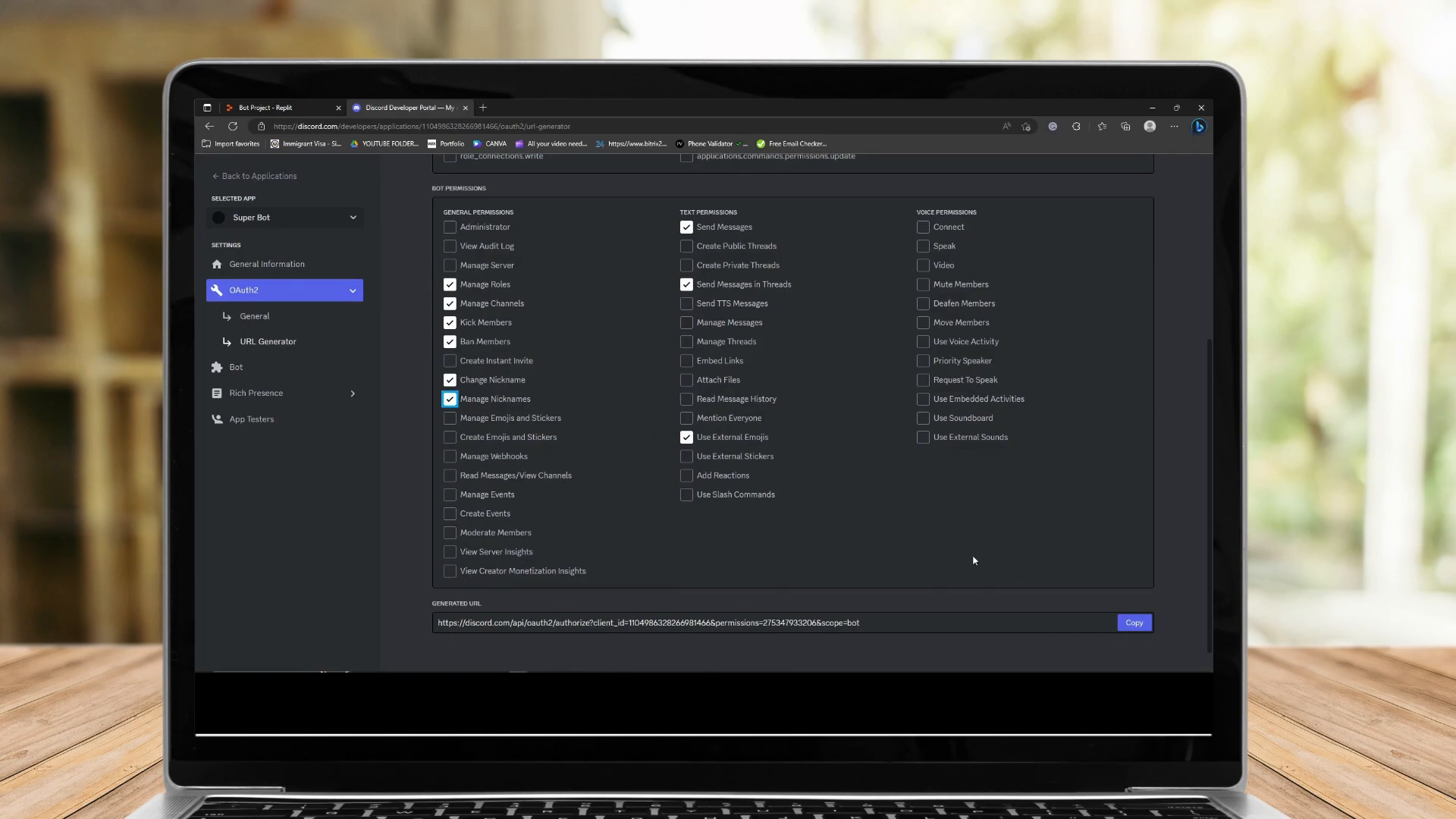
Copy the generated invite URL and open it in a new browser tab.
left_click(1133, 624)
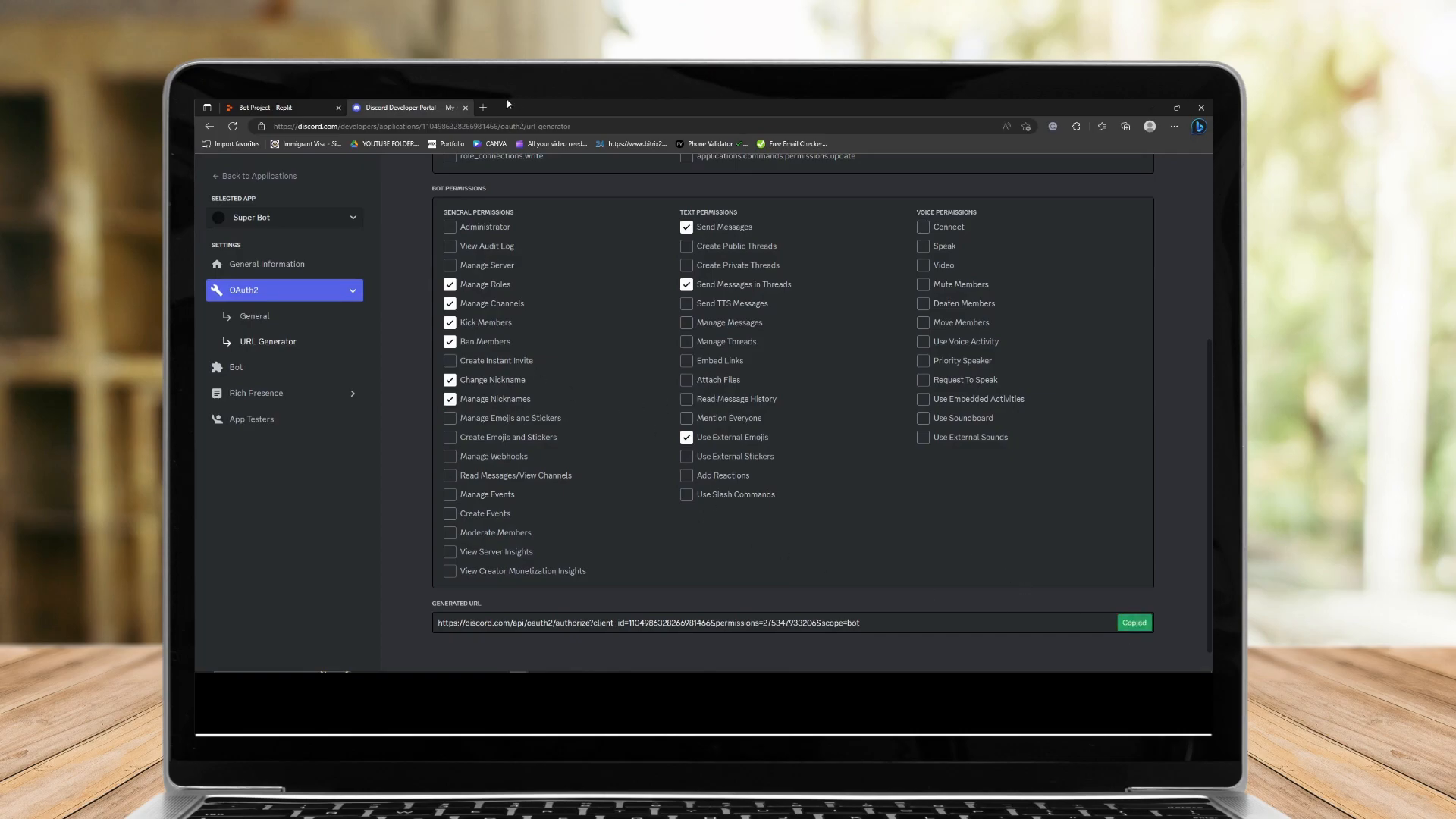
left_click(483, 107)
key("ctrl+v")
key("Return")
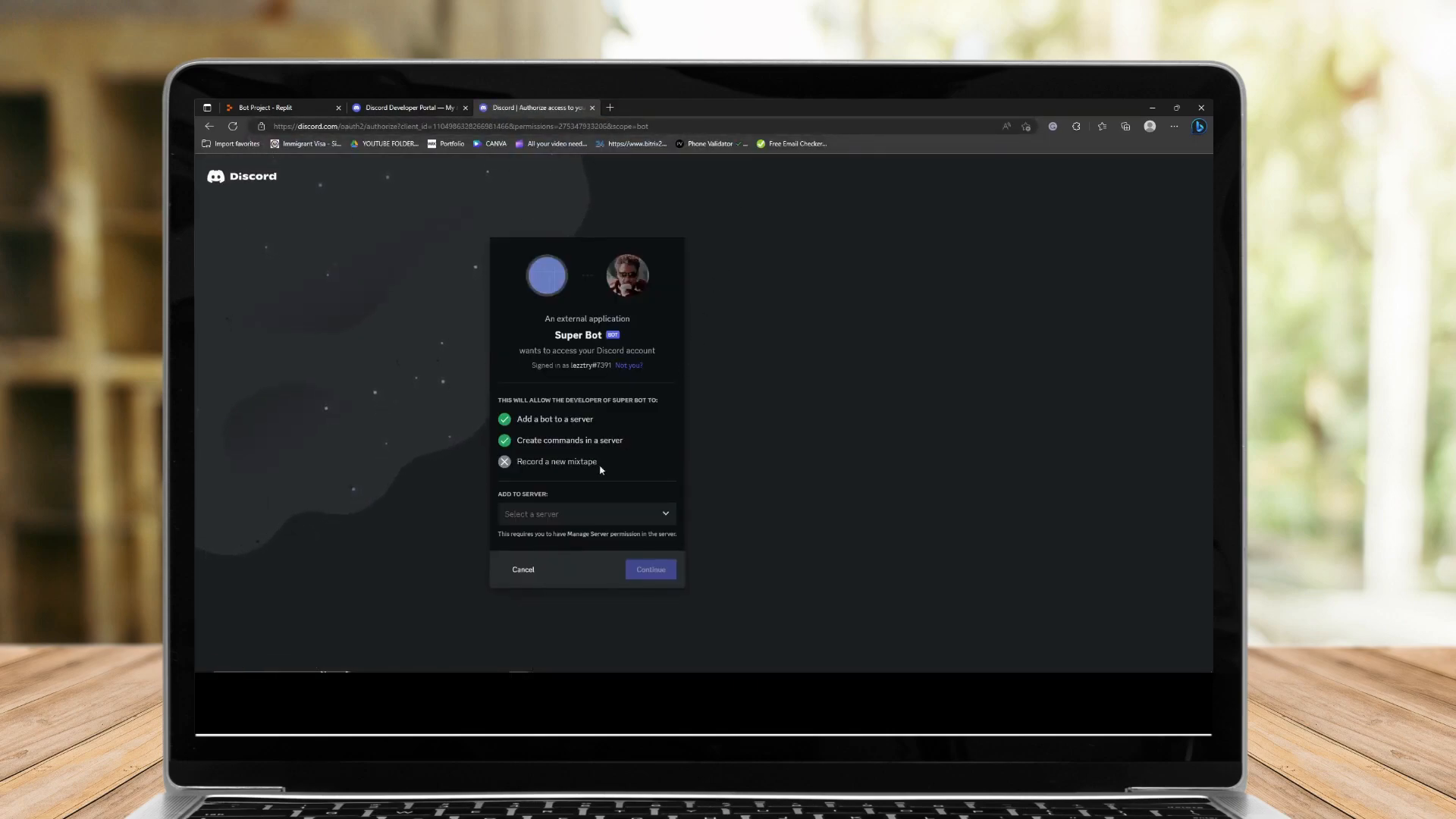
Select the user's own server as the destination and authorize the bot to join it.
left_click(592, 522)
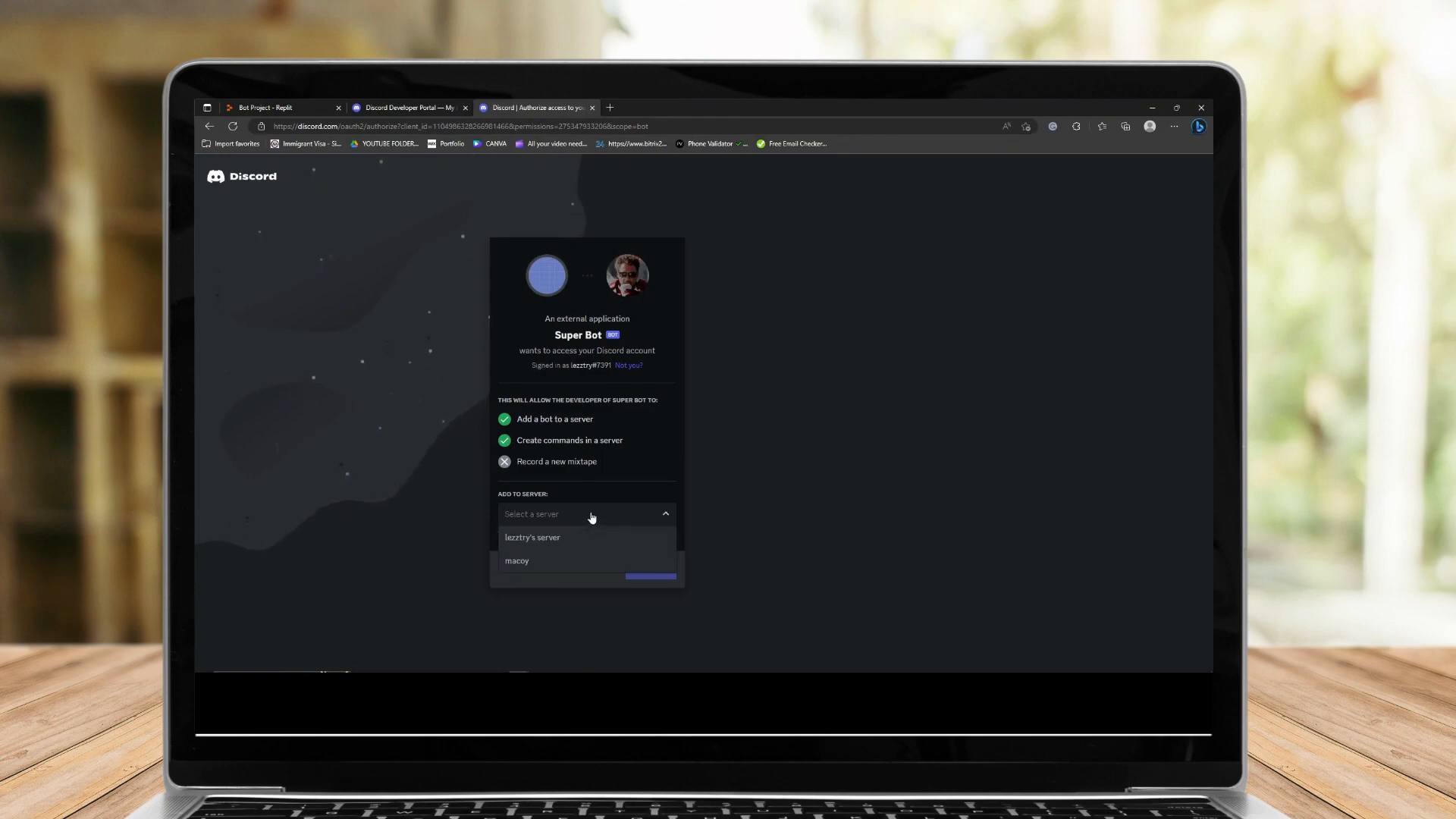
left_click(560, 537)
left_click(654, 568)
left_click(659, 652)
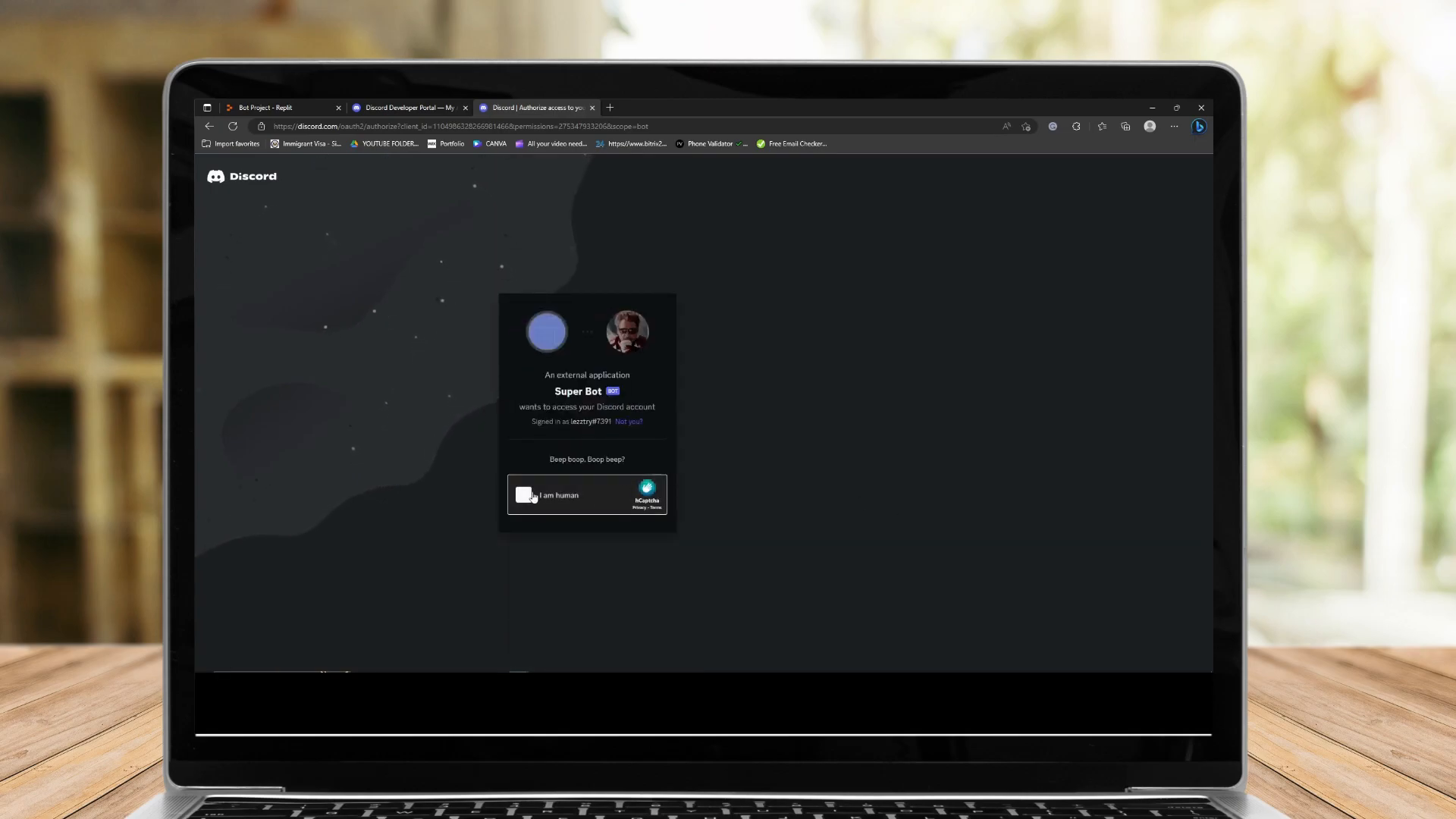
Complete the human check by selecting every image containing an apple and verifying.
left_click(533, 496)
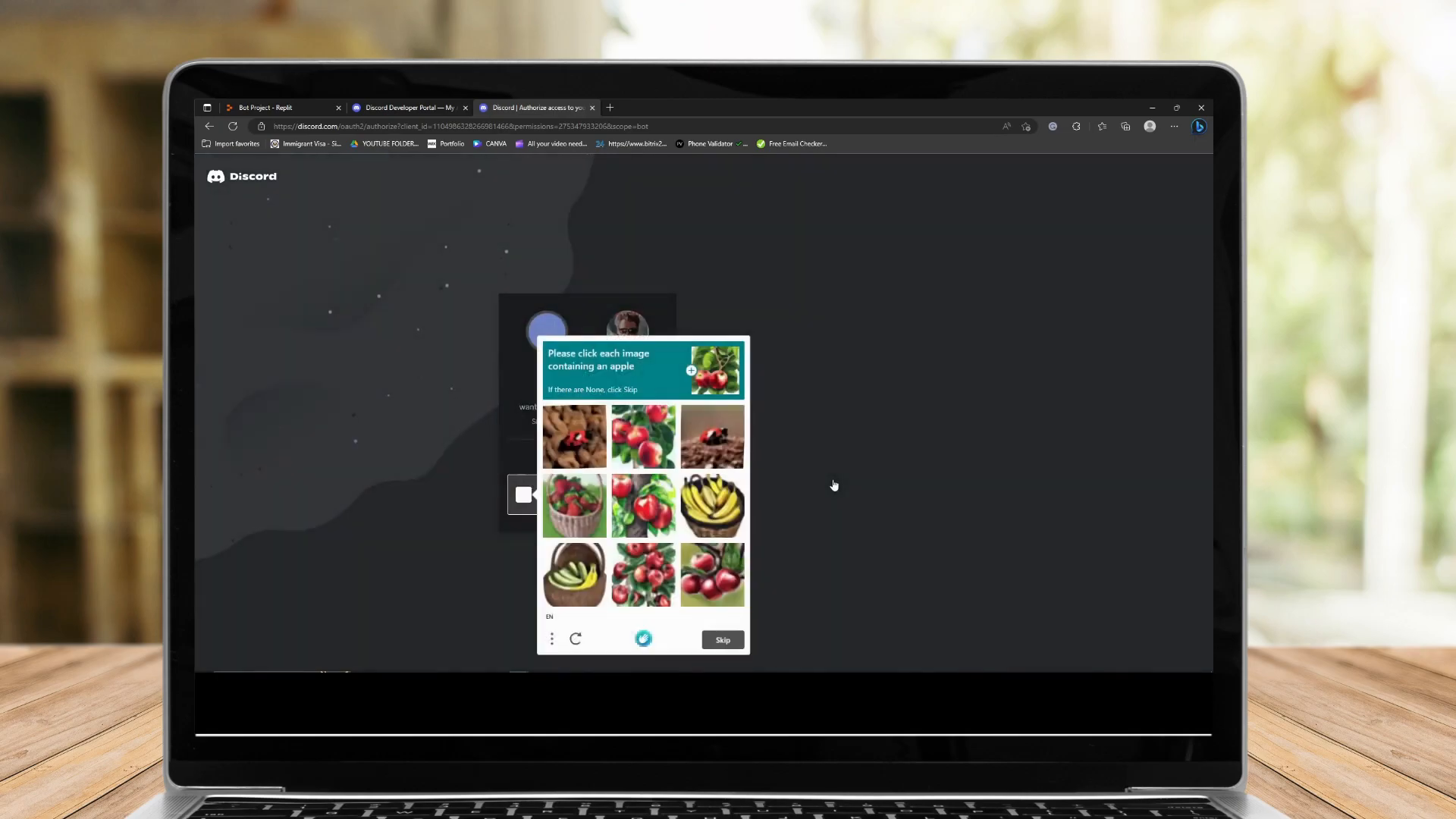
left_click(645, 449)
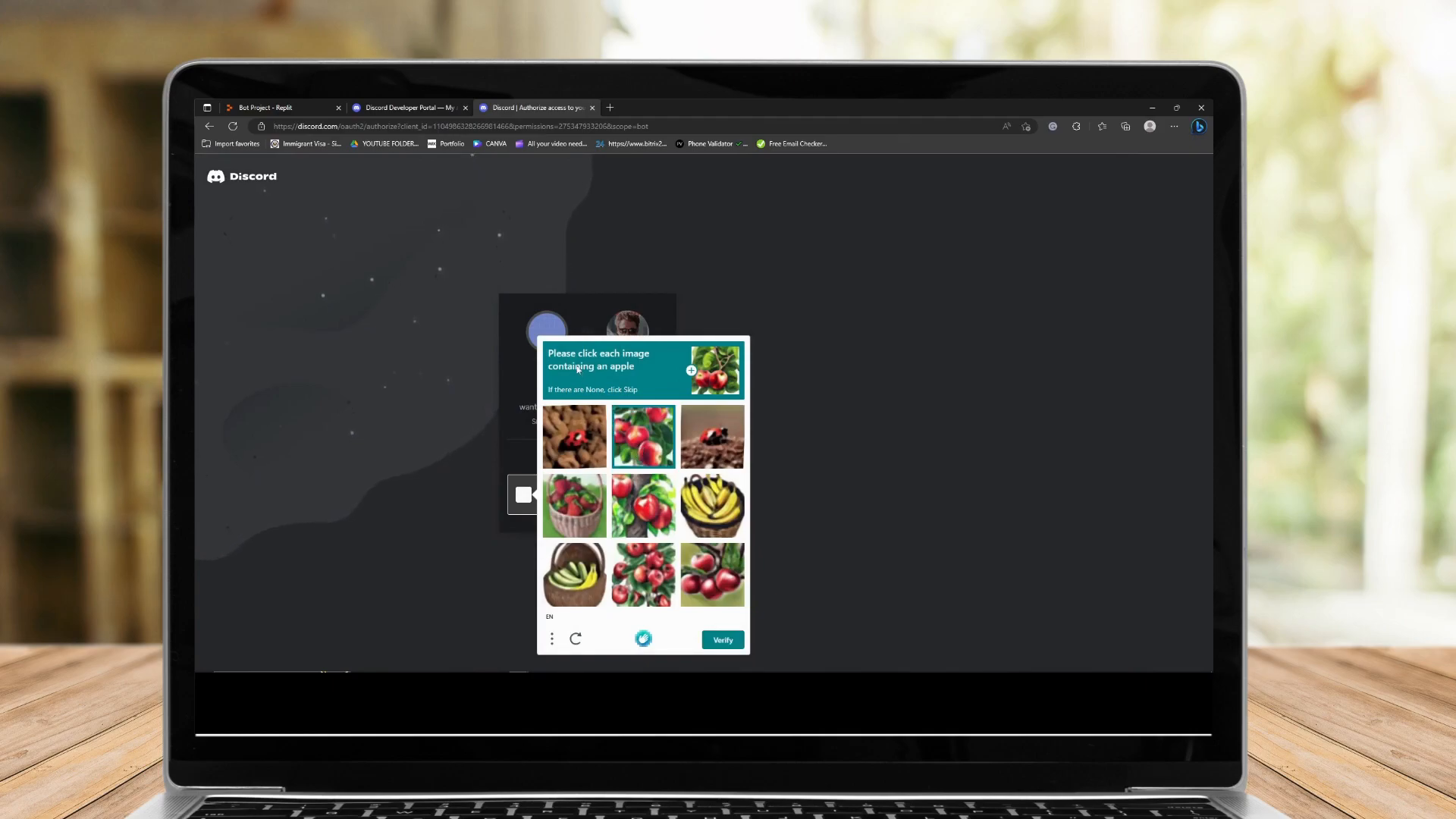
left_click(657, 507)
left_click(616, 586)
left_click(712, 583)
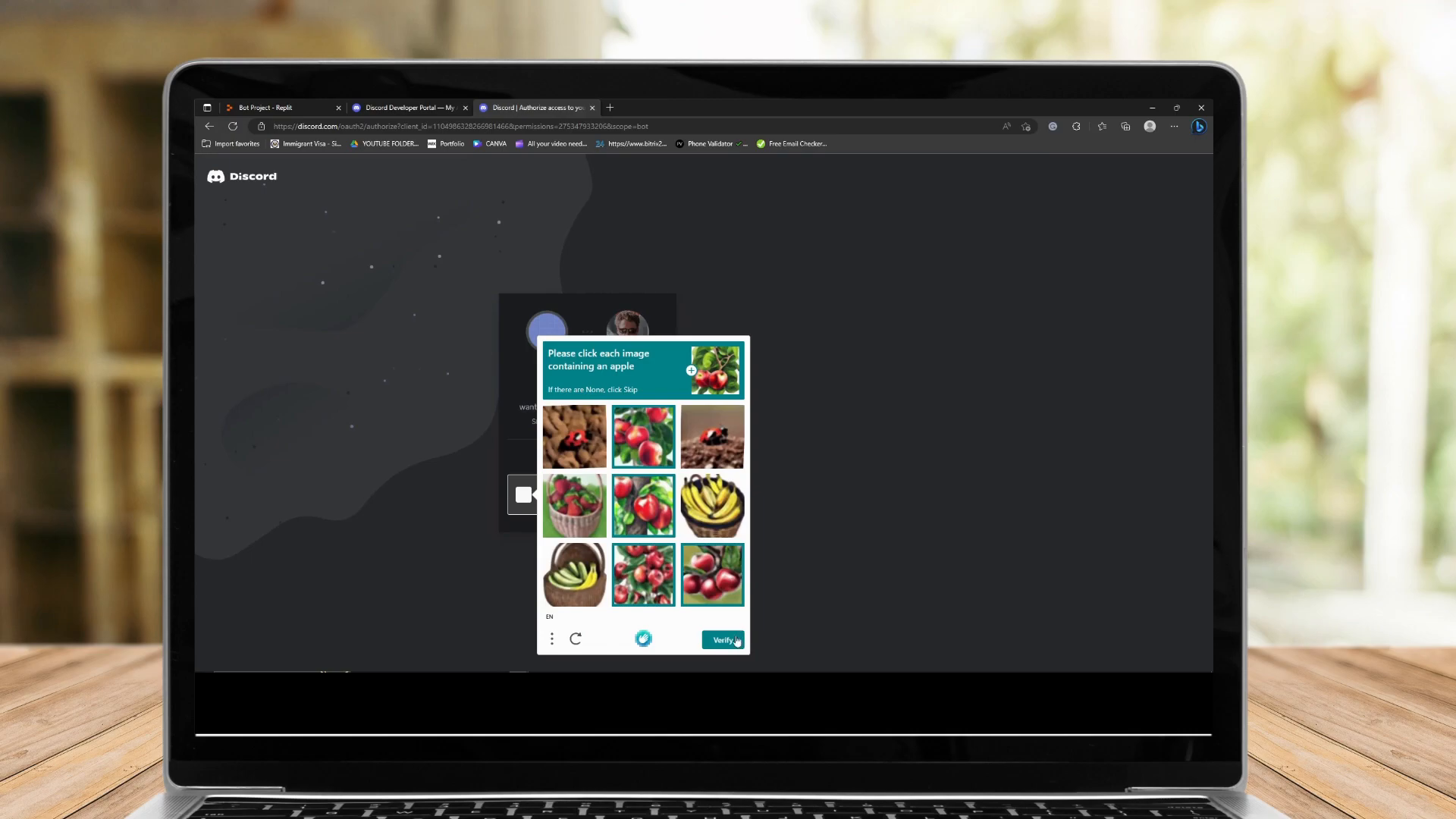
left_click(728, 641)
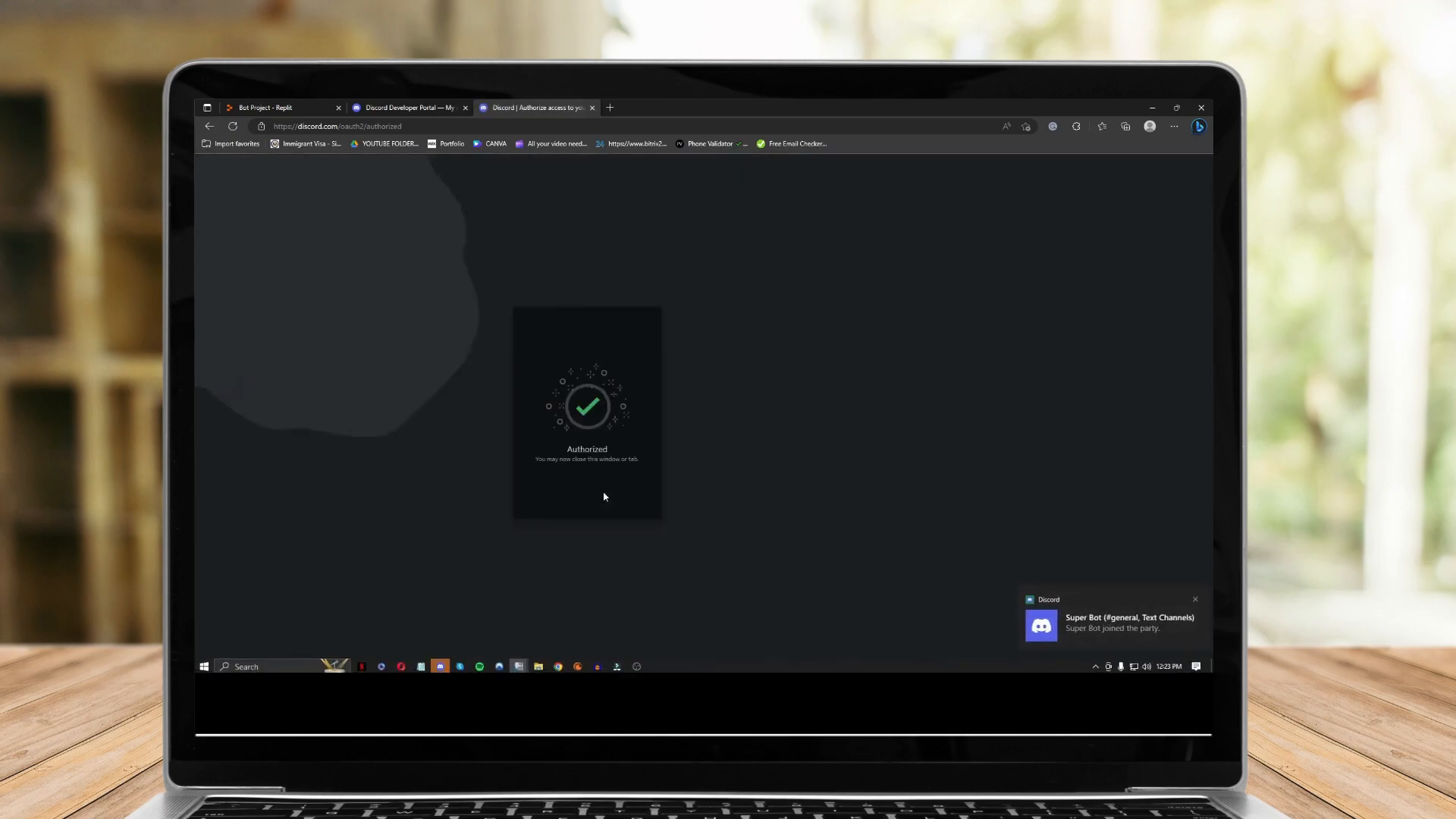
Open the join notification to view the bot in the server, then close the authorization tab.
left_click(1101, 630)
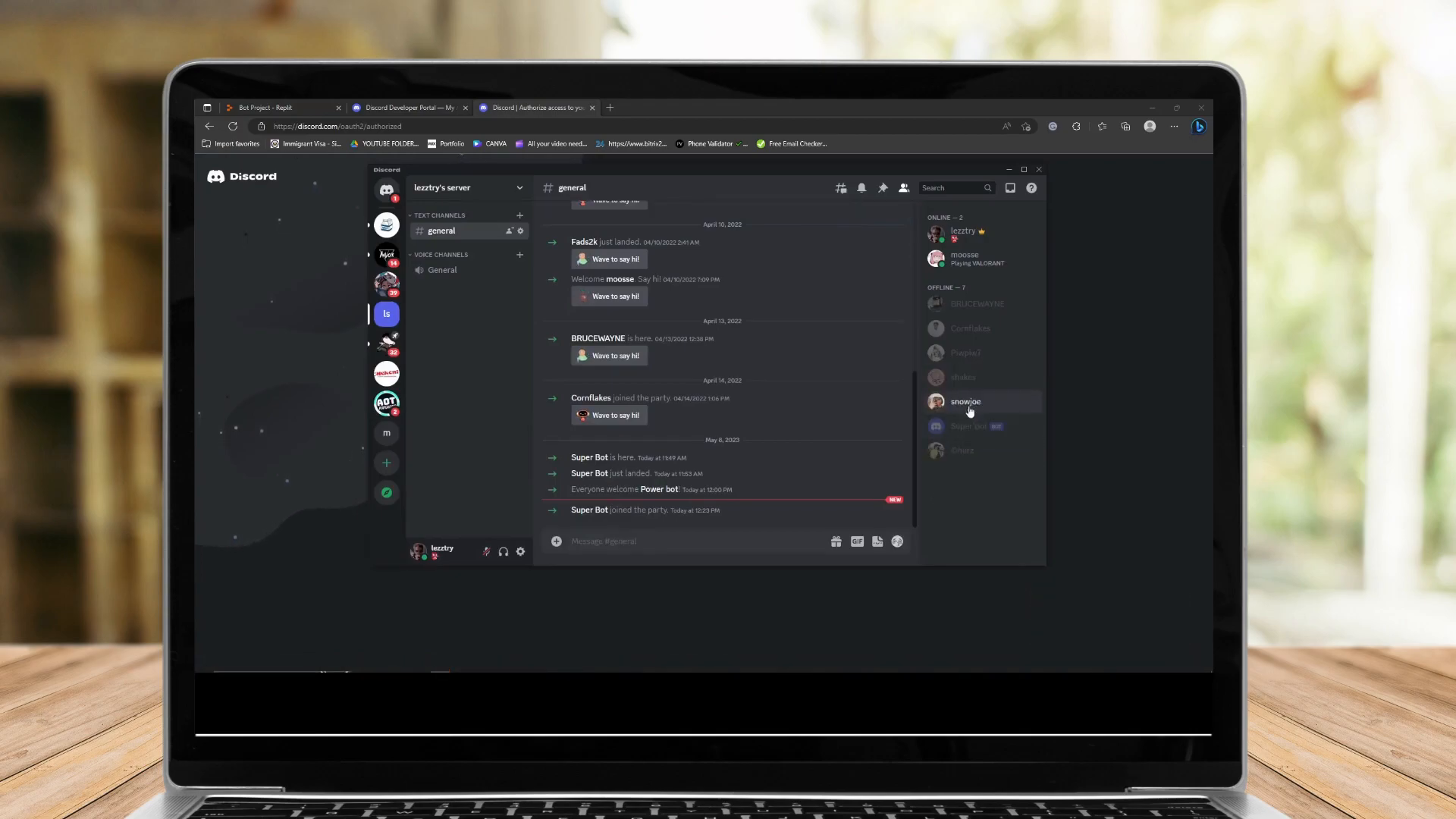
left_click(799, 104)
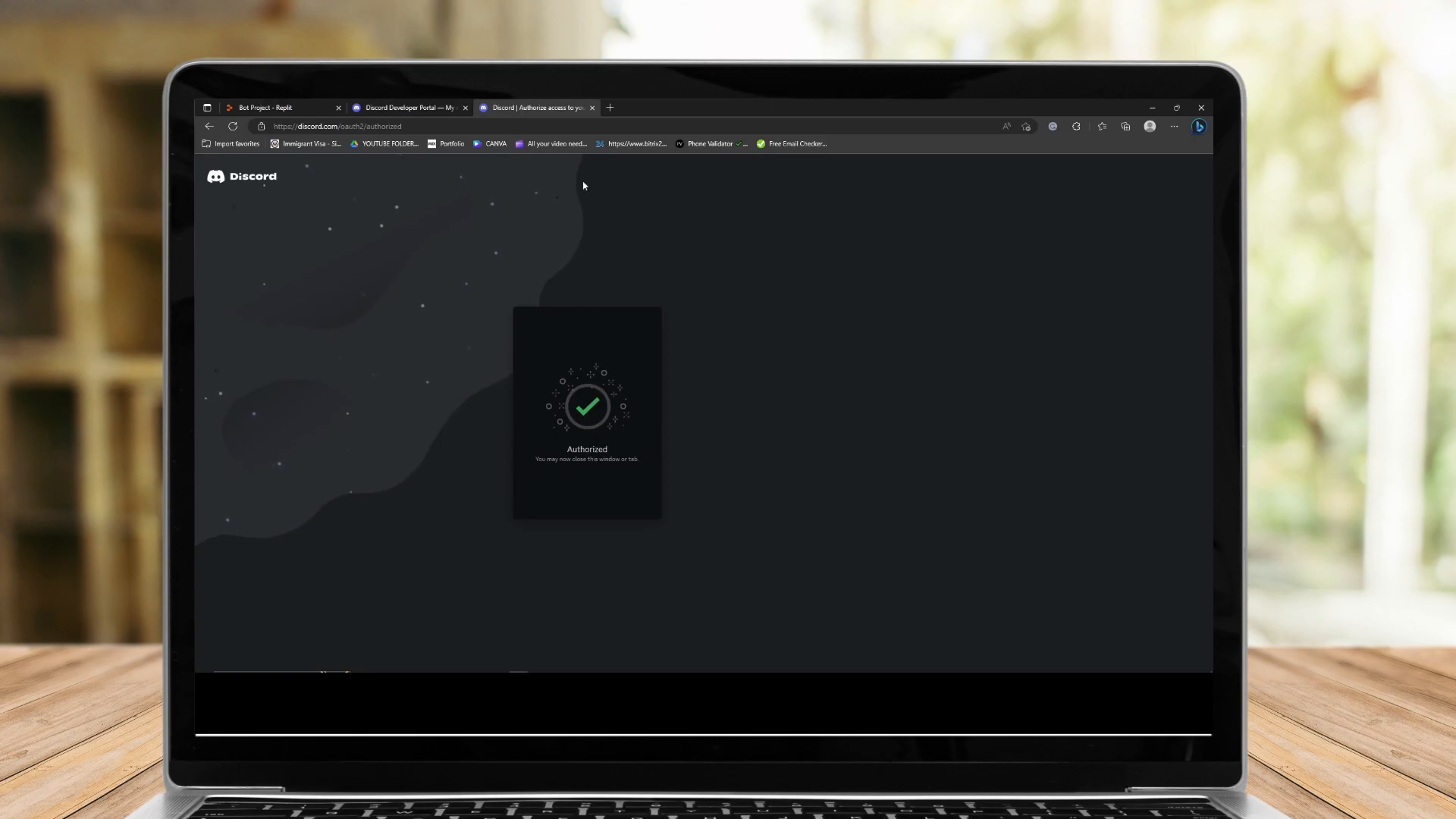
key("ctrl+w")
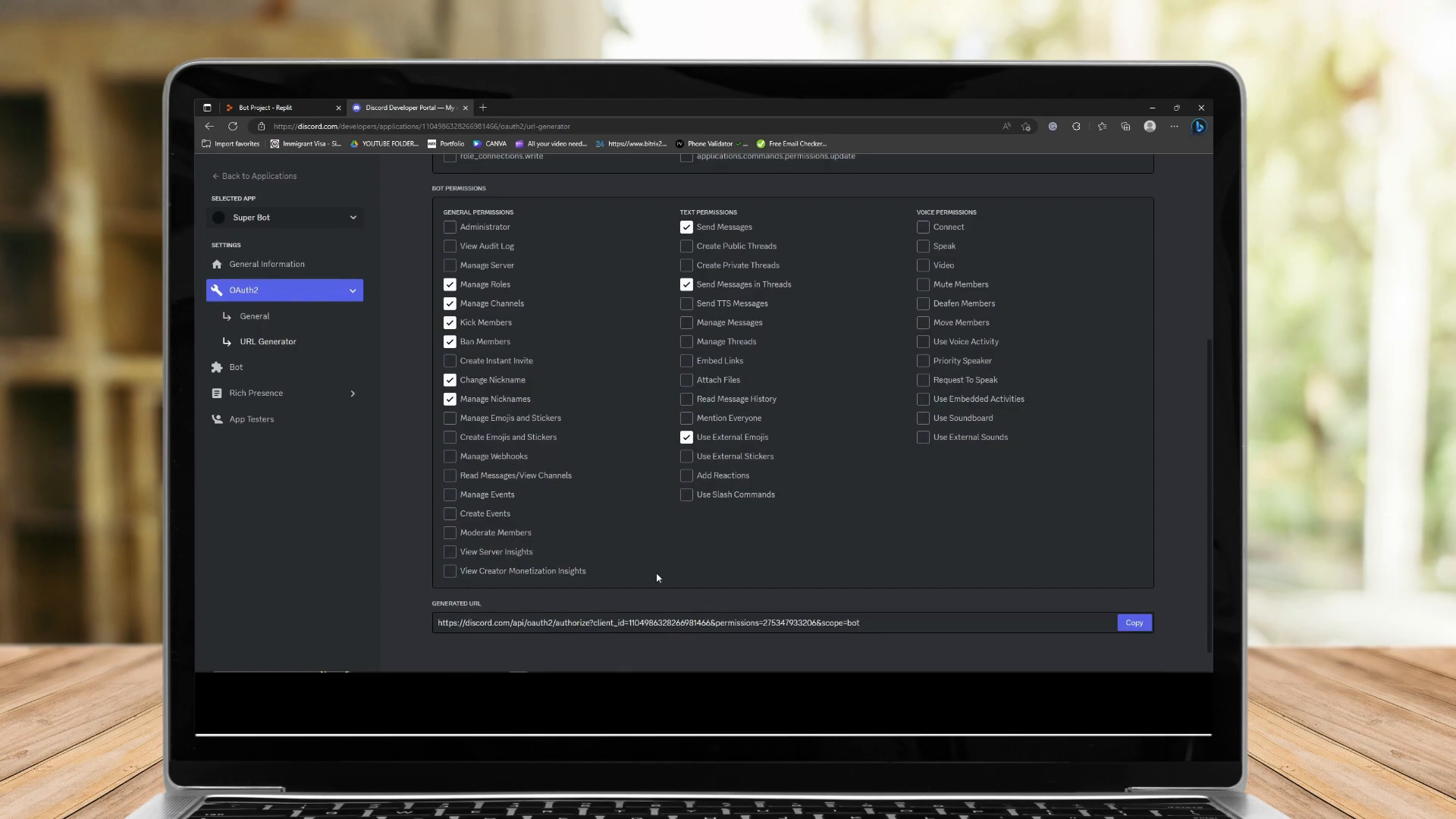
left_click(421, 664)
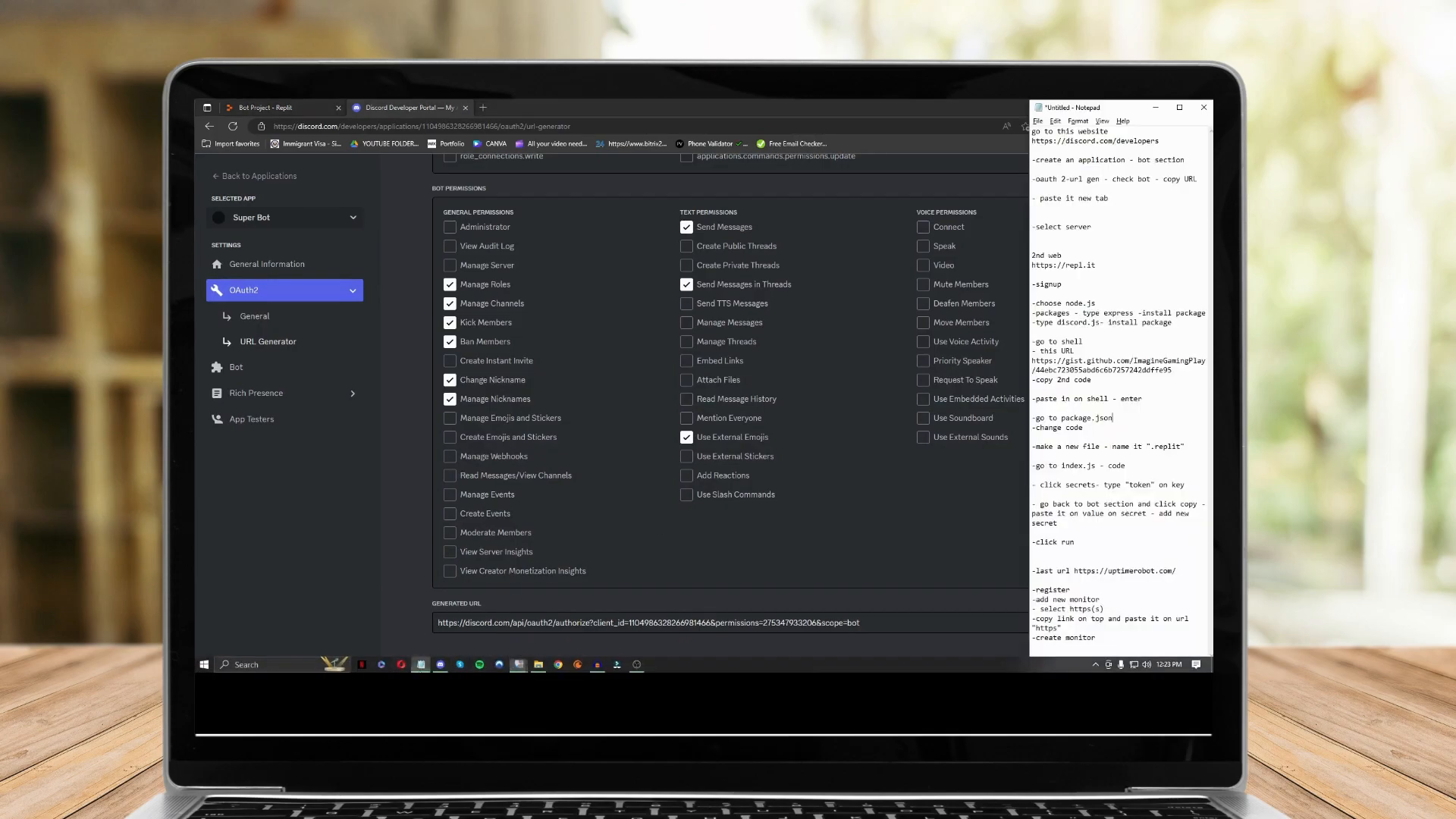
left_click_drag(1097, 265, 1007, 269)
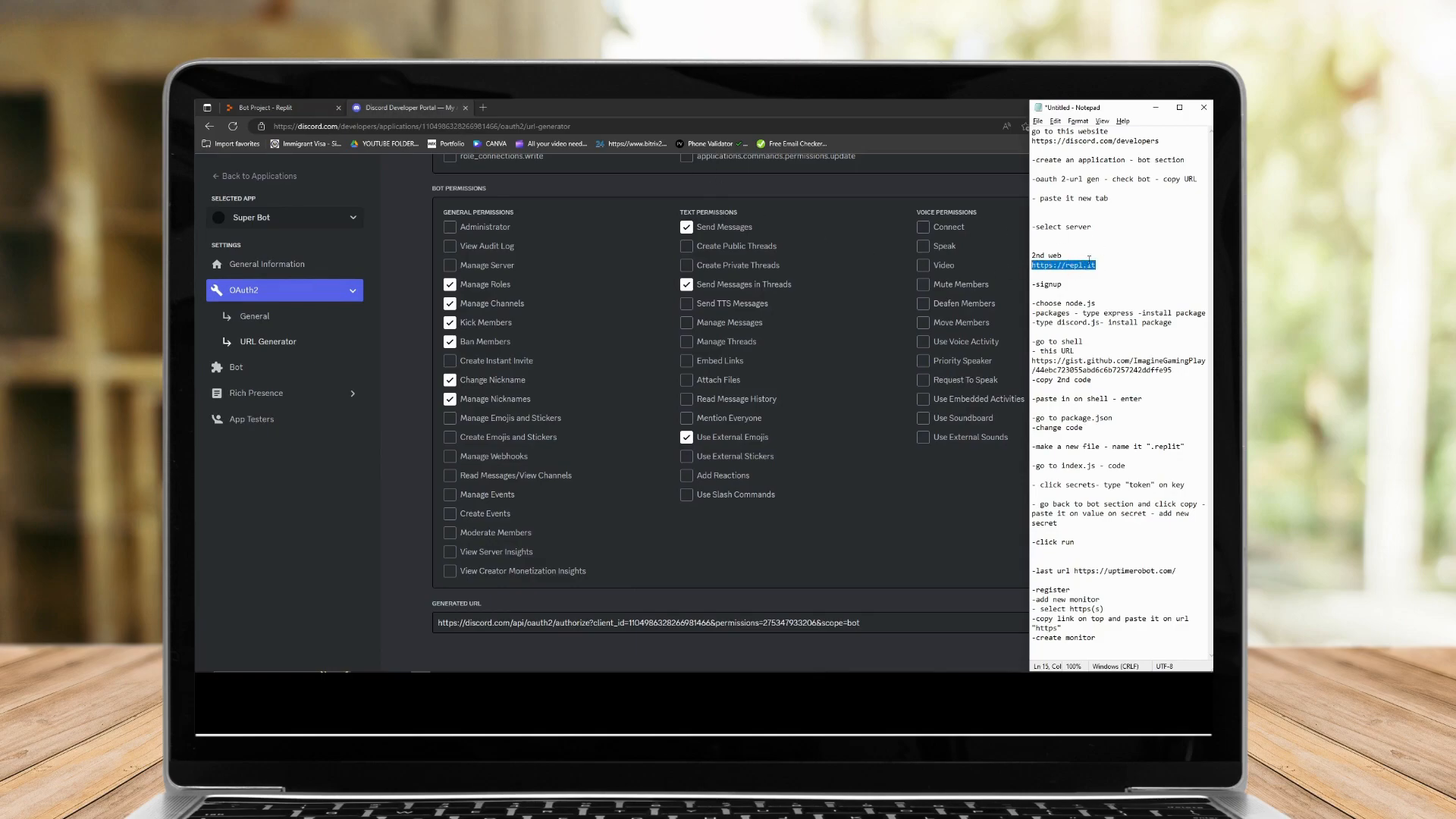
left_click(485, 108)
key("ctrl+v")
key("Return")
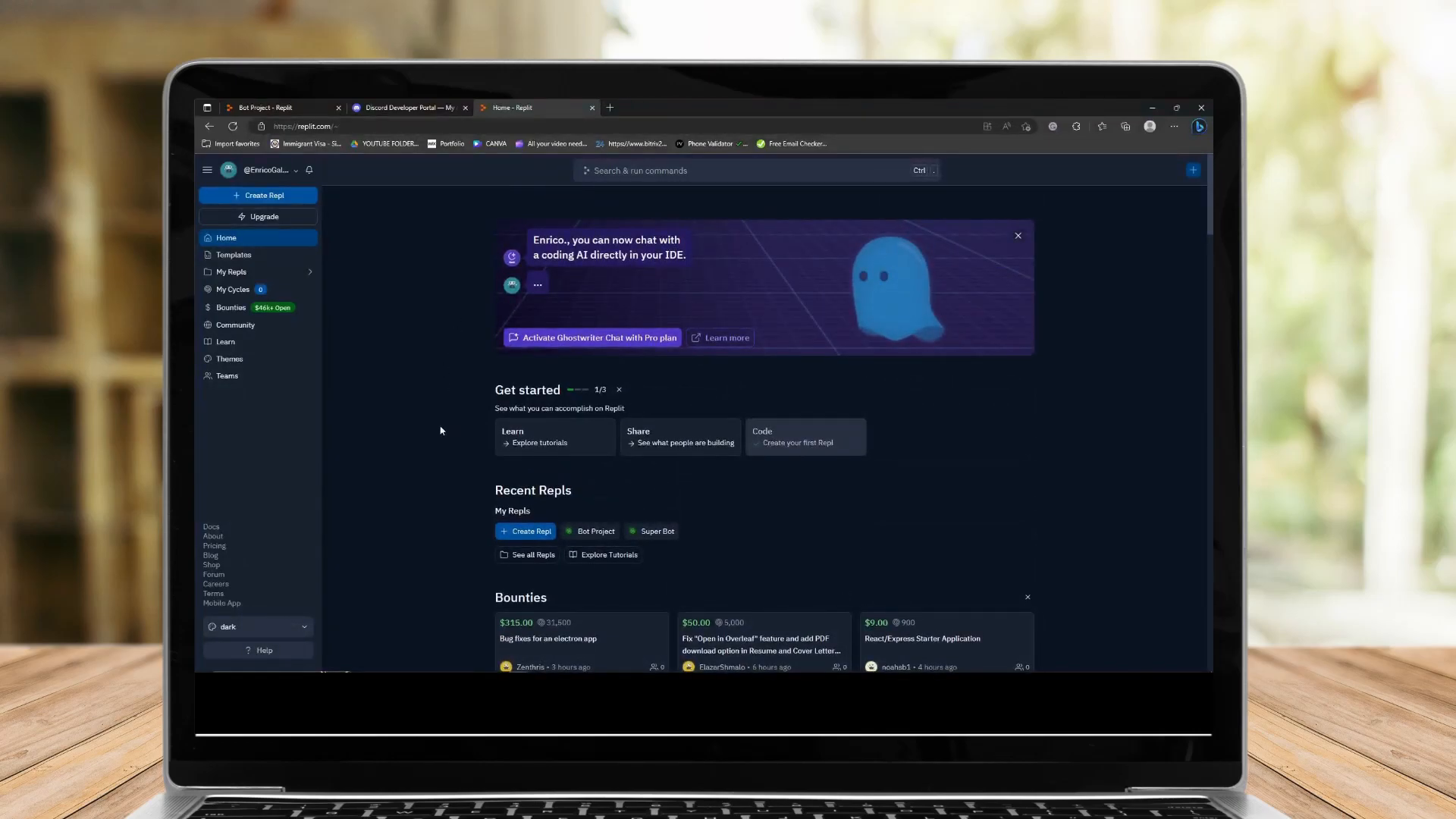
Create a new Node.js Repl titled "Super bot project".
left_click(1193, 176)
left_click(1193, 176)
left_click(1193, 174)
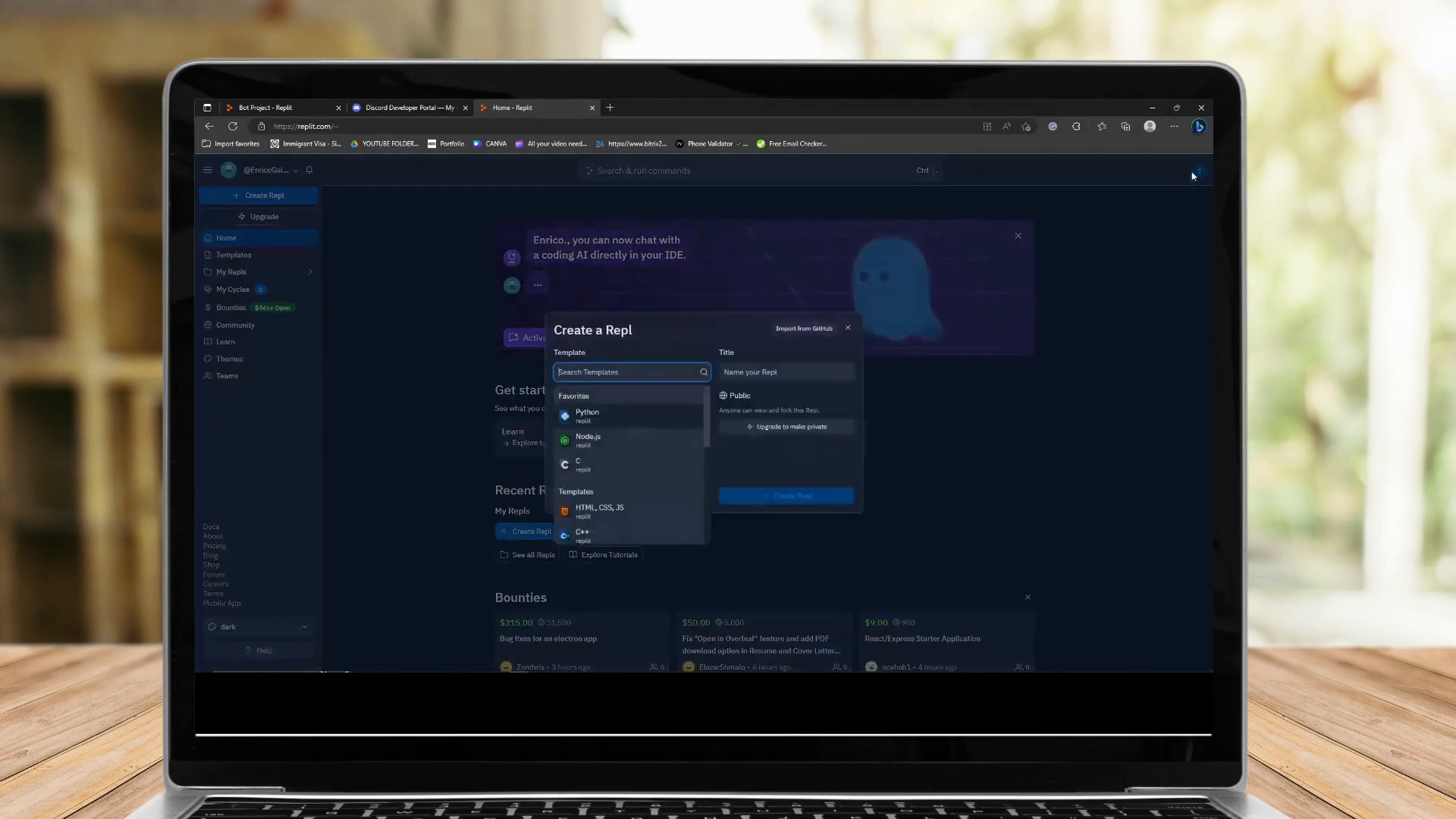
left_click(602, 451)
left_click(818, 377)
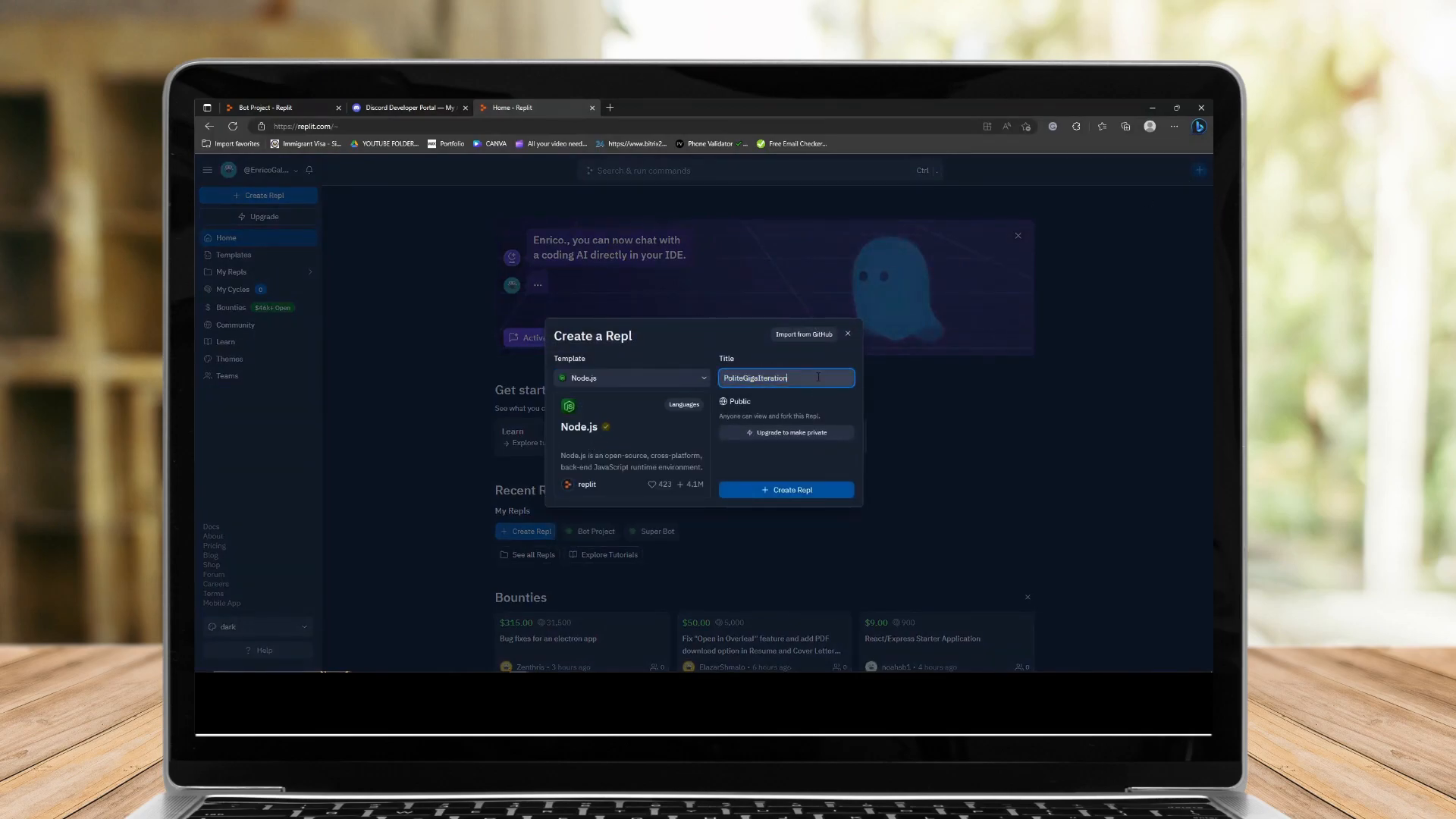
double_click(819, 377)
type("Supe")
type("project")
left_click(853, 490)
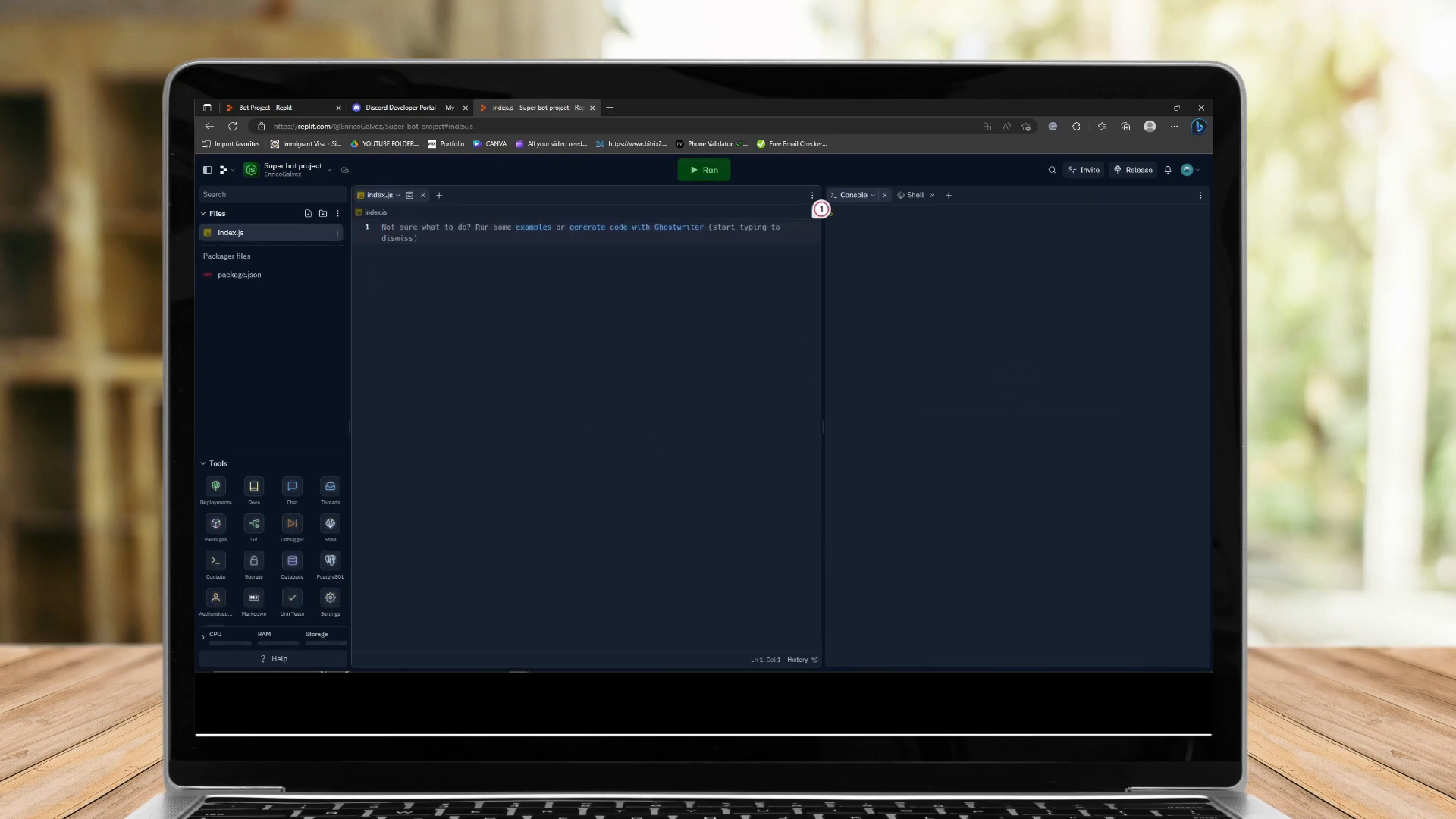
Open the Packages tool, search for node.js, and try installing the commander package.
left_click(421, 669)
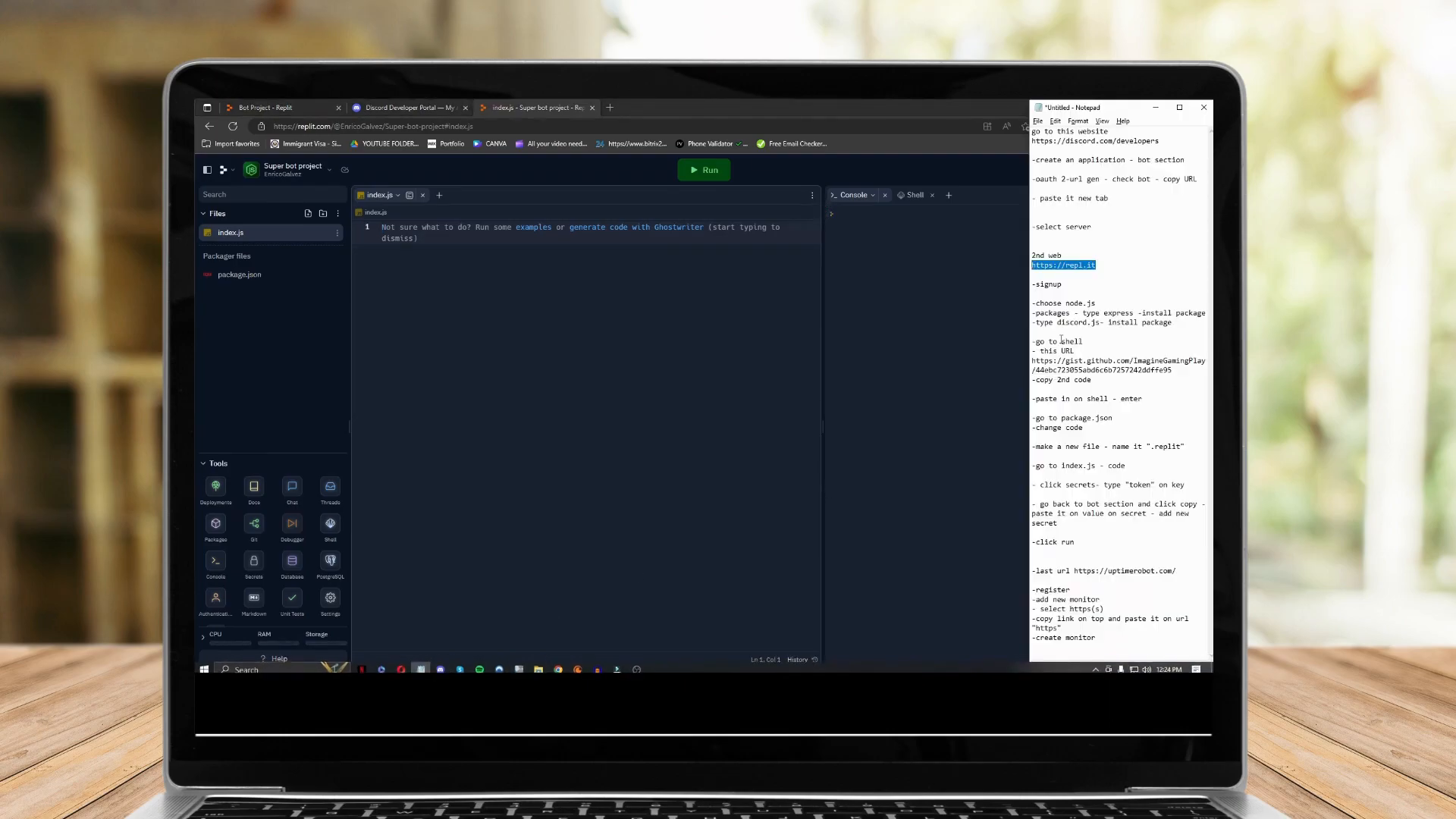
left_click(1054, 304)
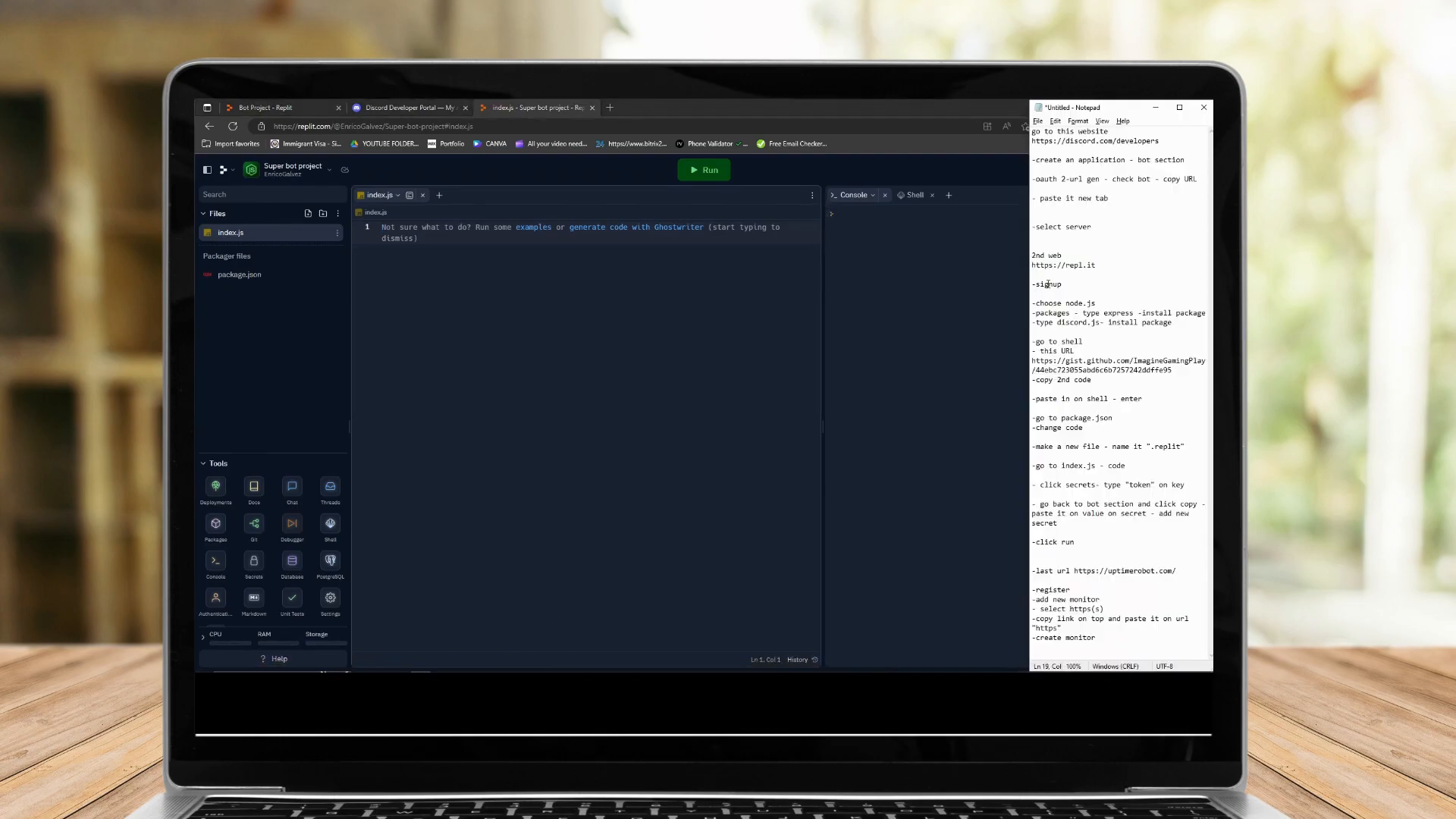
left_click_drag(1036, 303, 1102, 302)
left_click(303, 300)
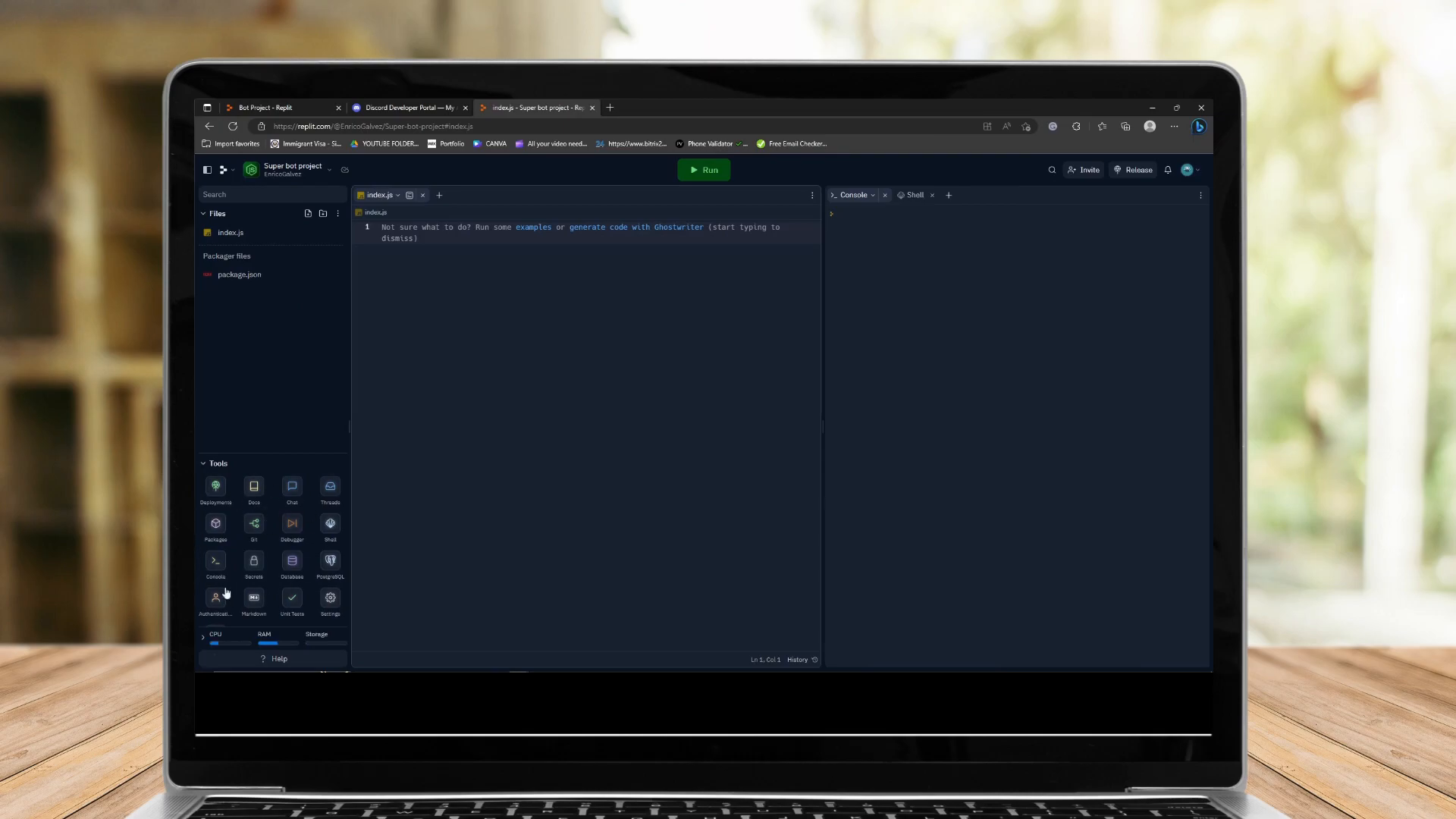
left_click(216, 523)
left_click(954, 242)
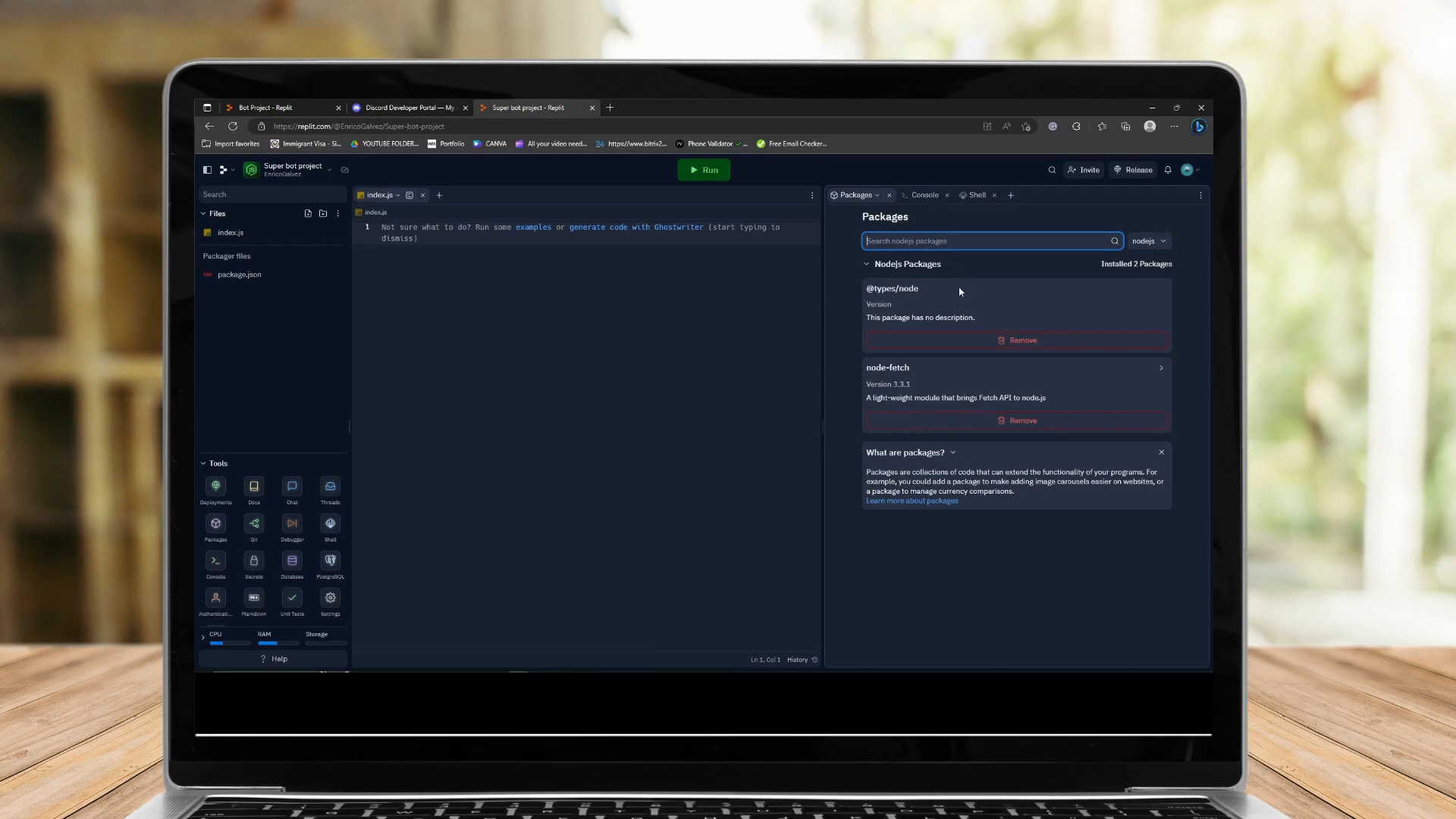
key("alt+Tab")
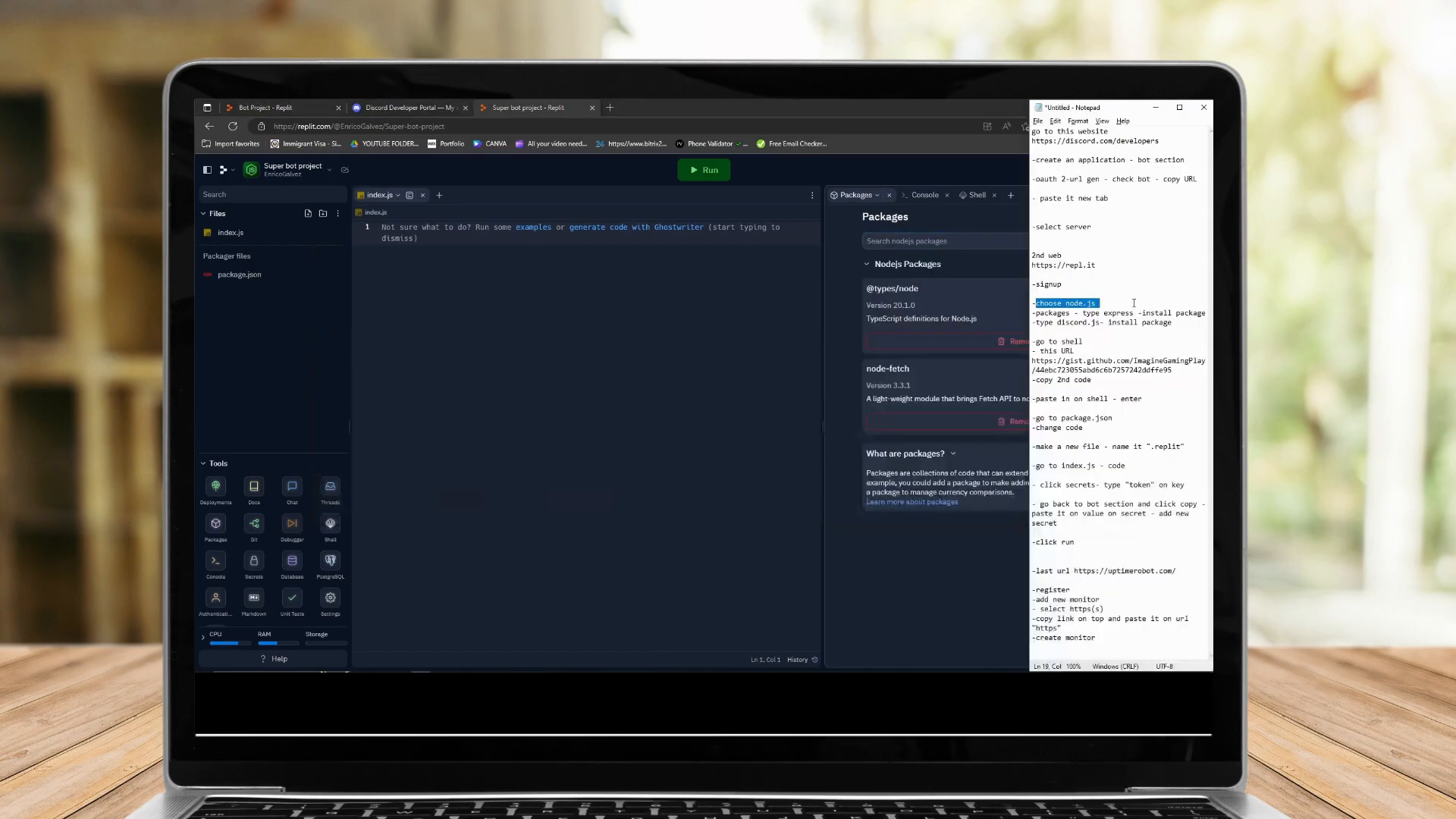
left_click(943, 243)
type("node")
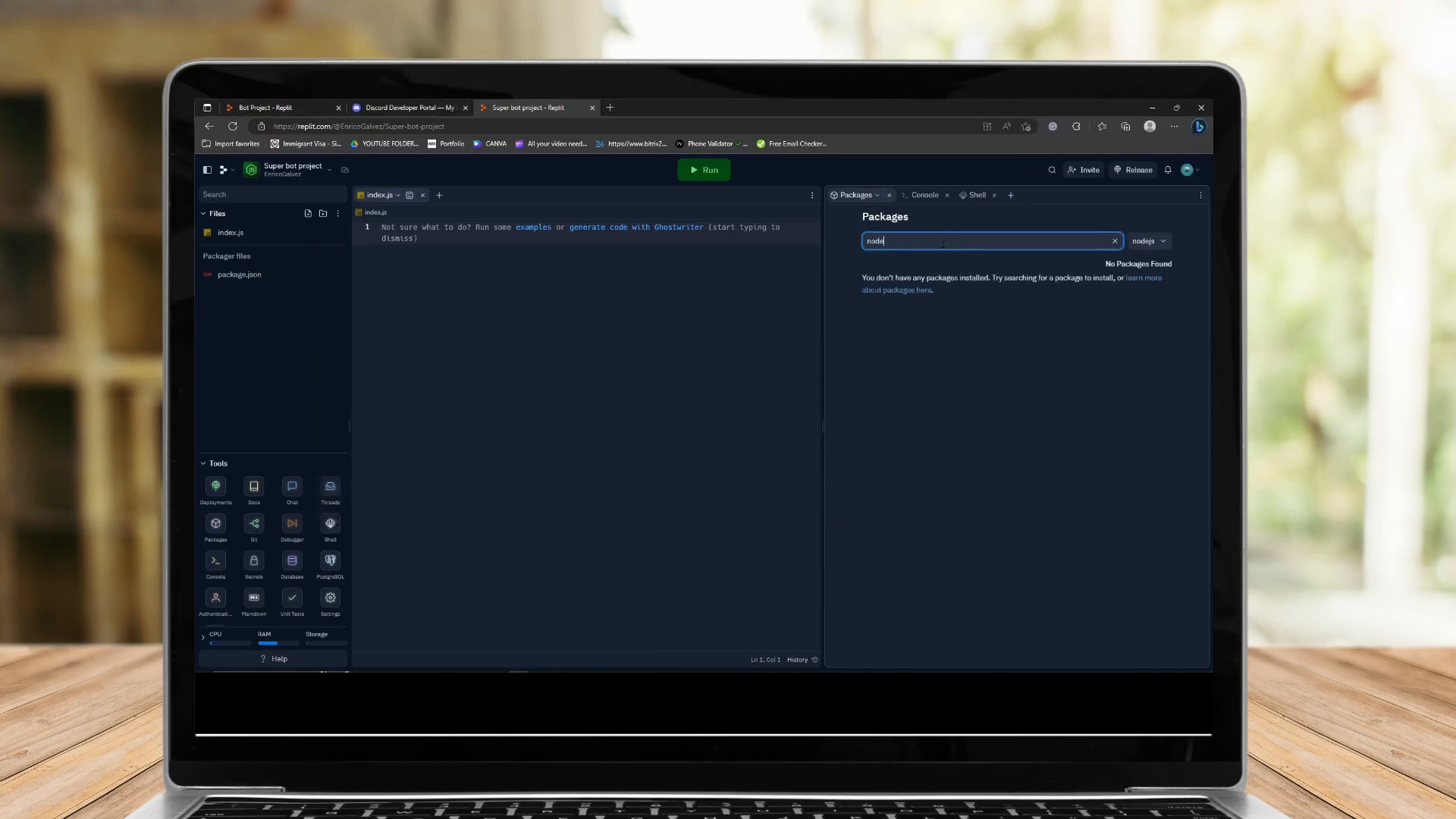
type(".js")
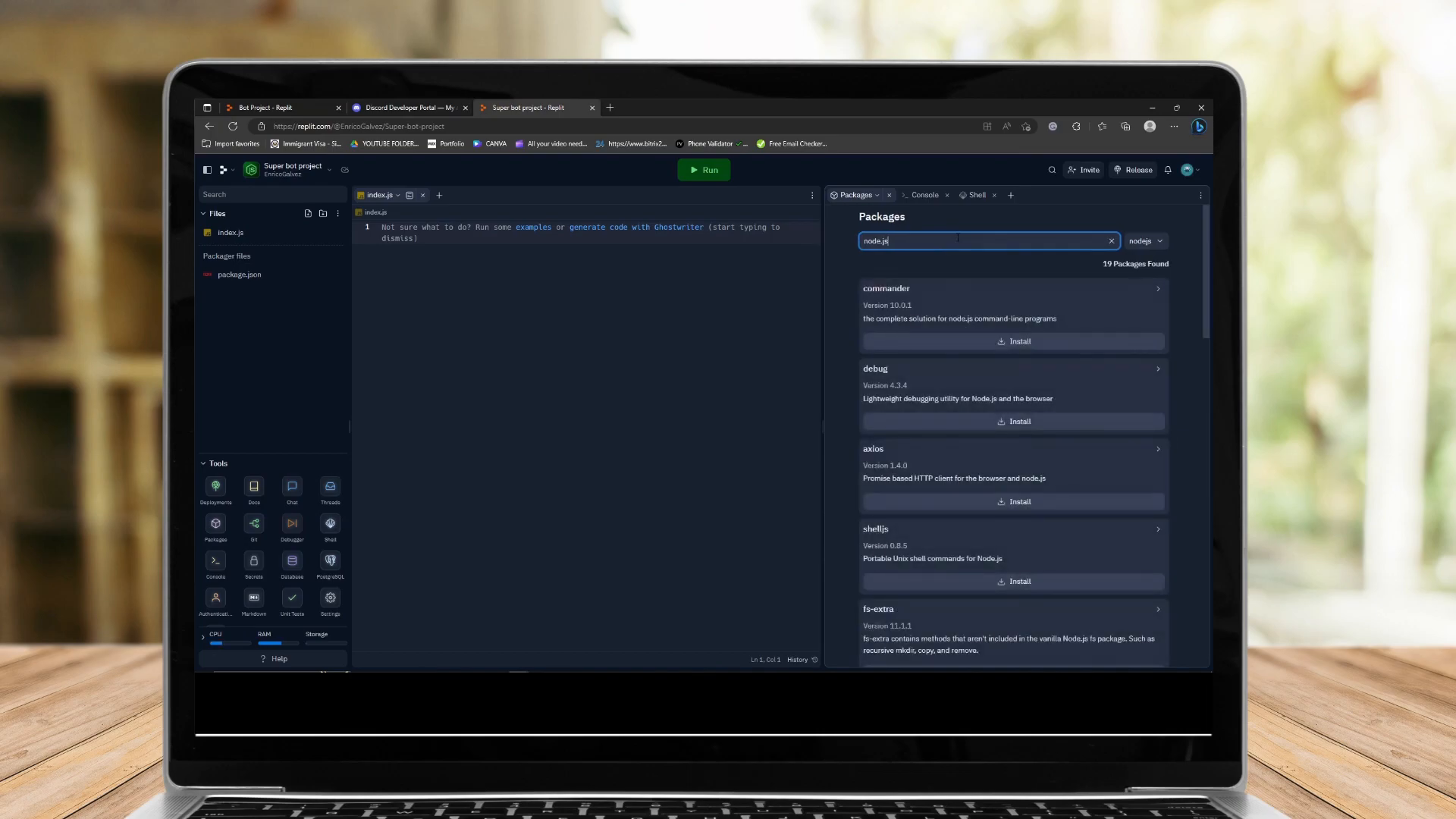
key("alt+Tab")
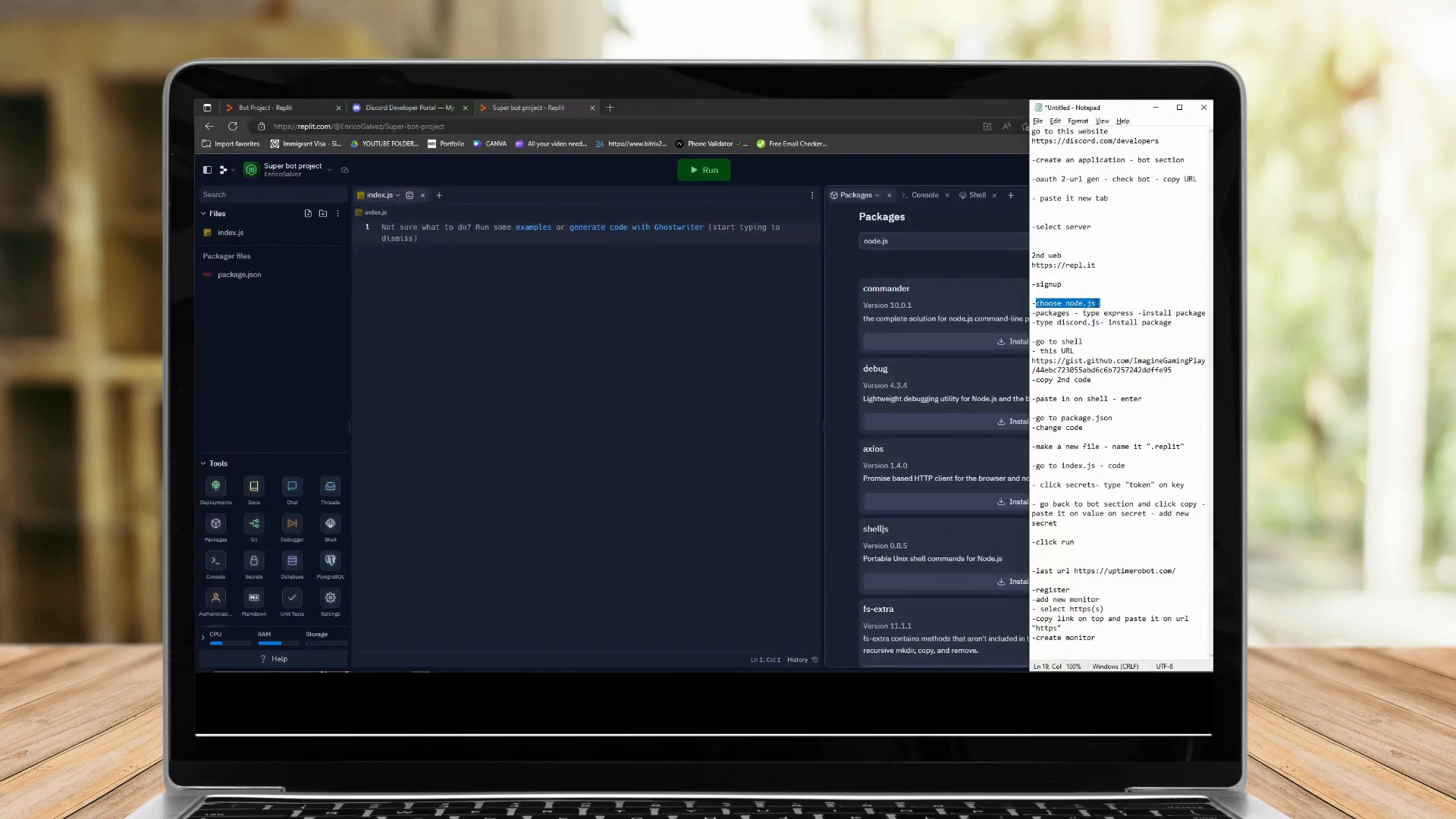
key("alt+Tab")
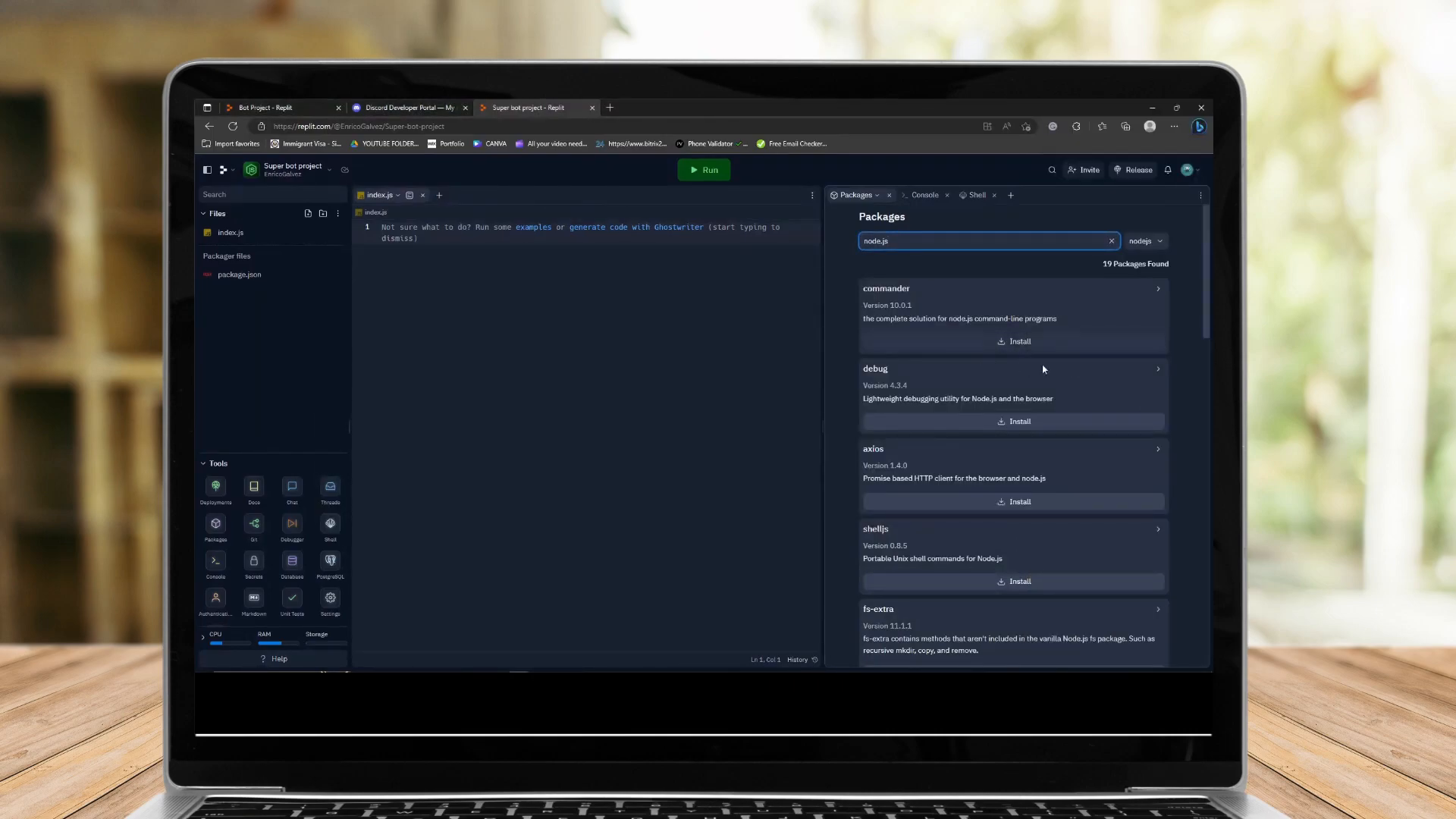
left_click(1019, 341)
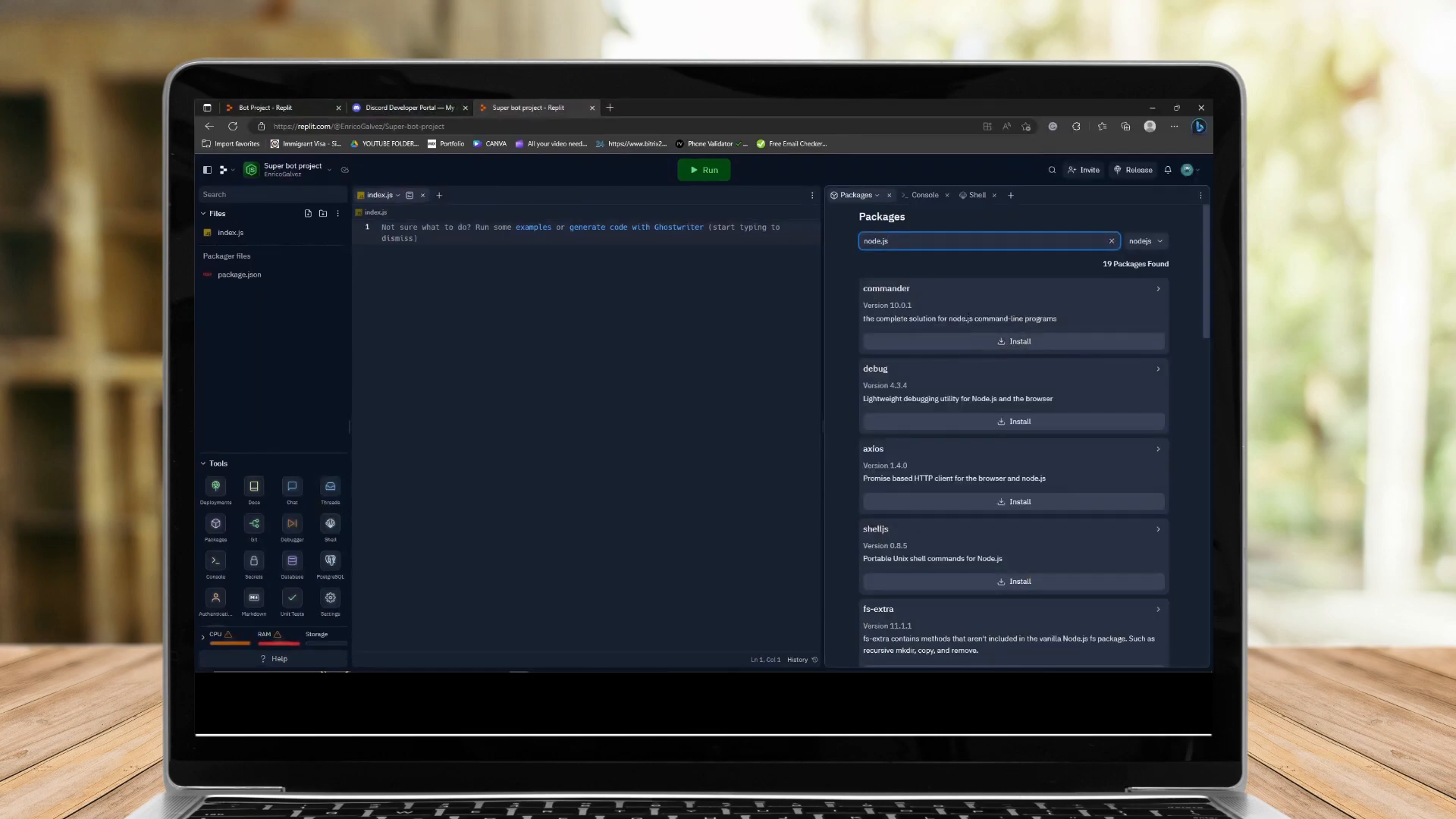
Clear the package search, search for discord.js copied from the notes, and install it.
left_click_drag(894, 241, 854, 246)
key("BackSpace")
key("alt+Tab")
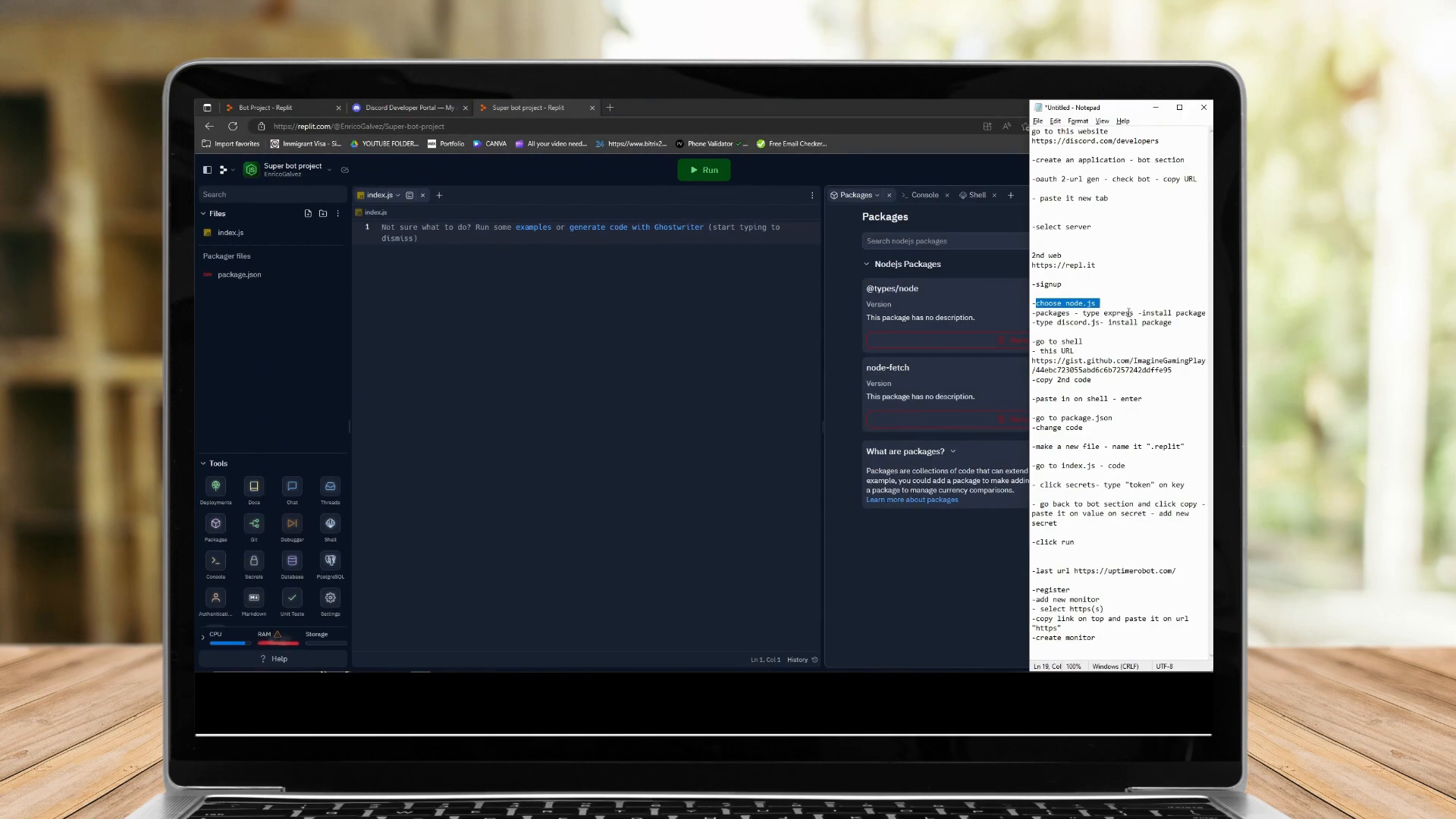
left_click_drag(1057, 323, 1100, 323)
key("ctrl+c")
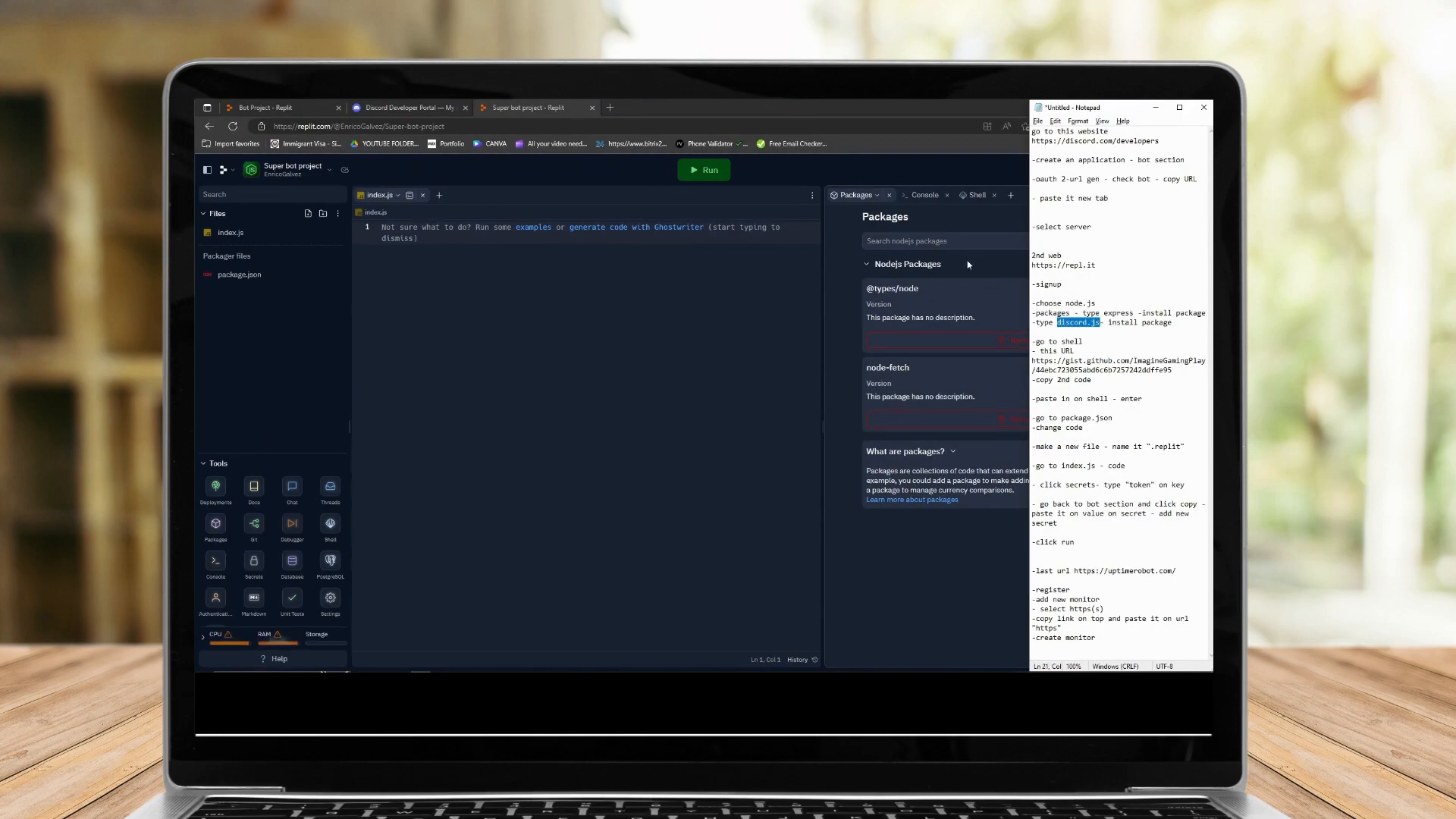
left_click(949, 241)
key("ctrl+v")
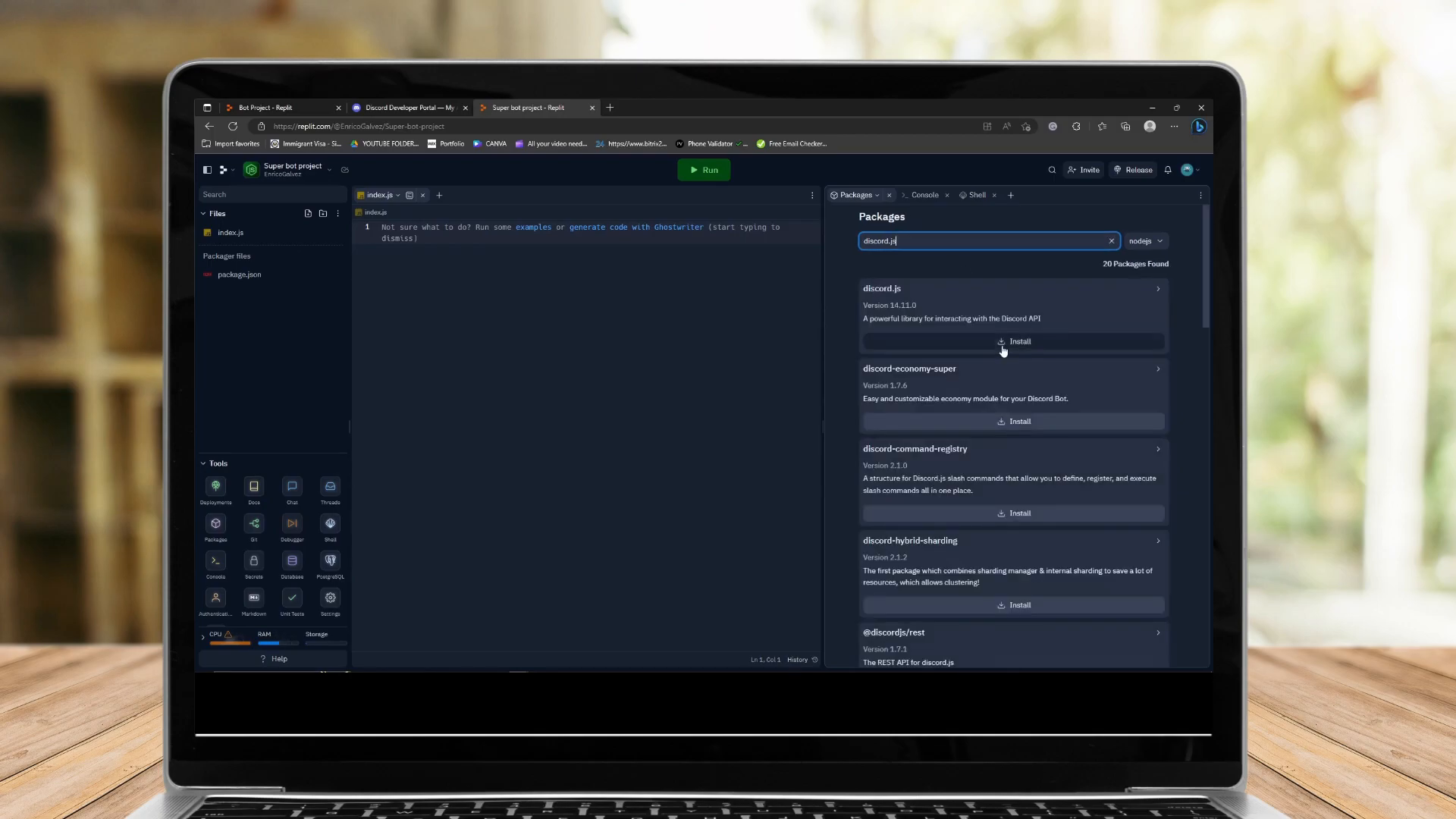
left_click(1004, 347)
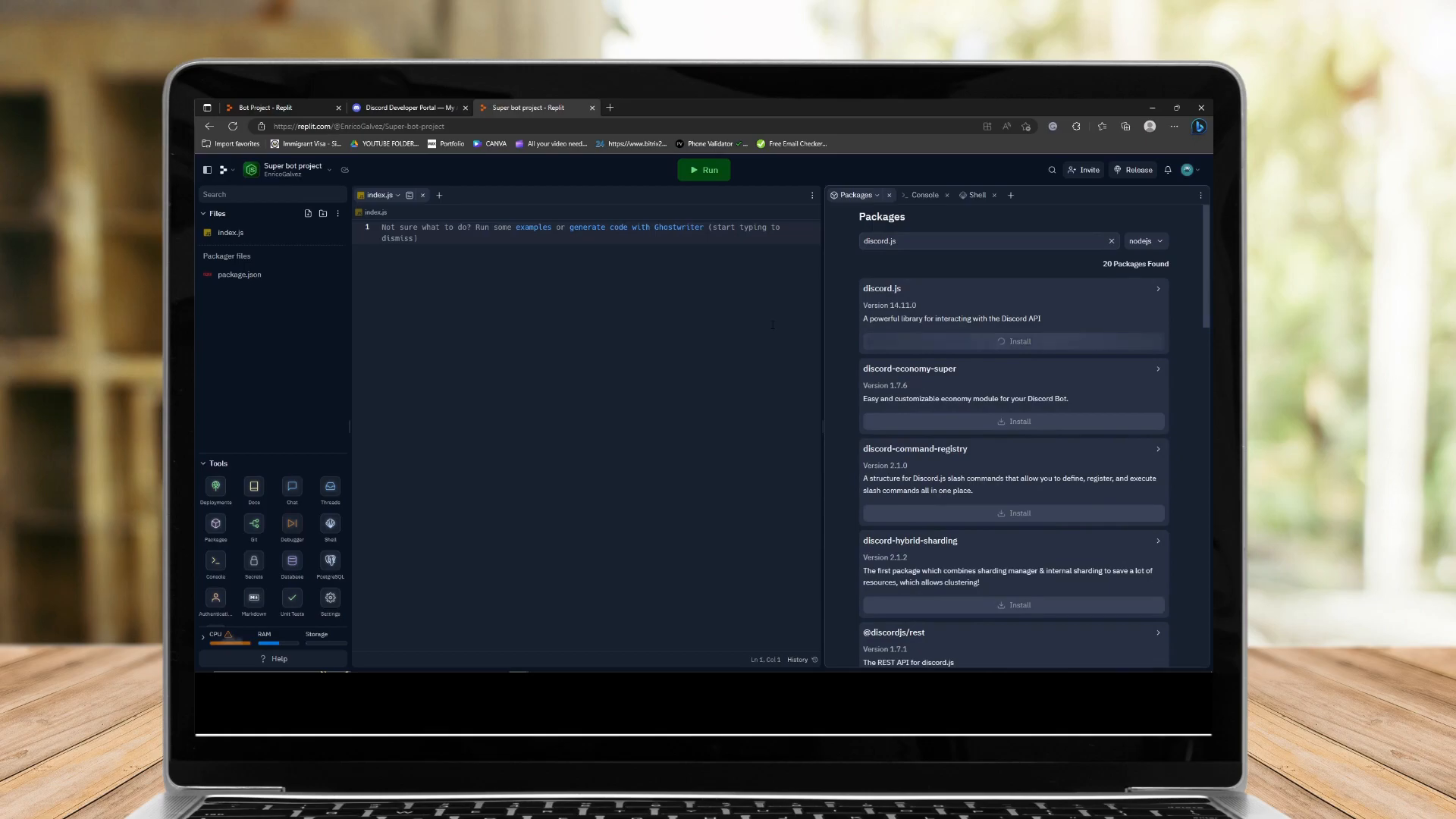
Search packages for node.js again and install the commander package.
double_click(983, 243)
key("alt+Tab")
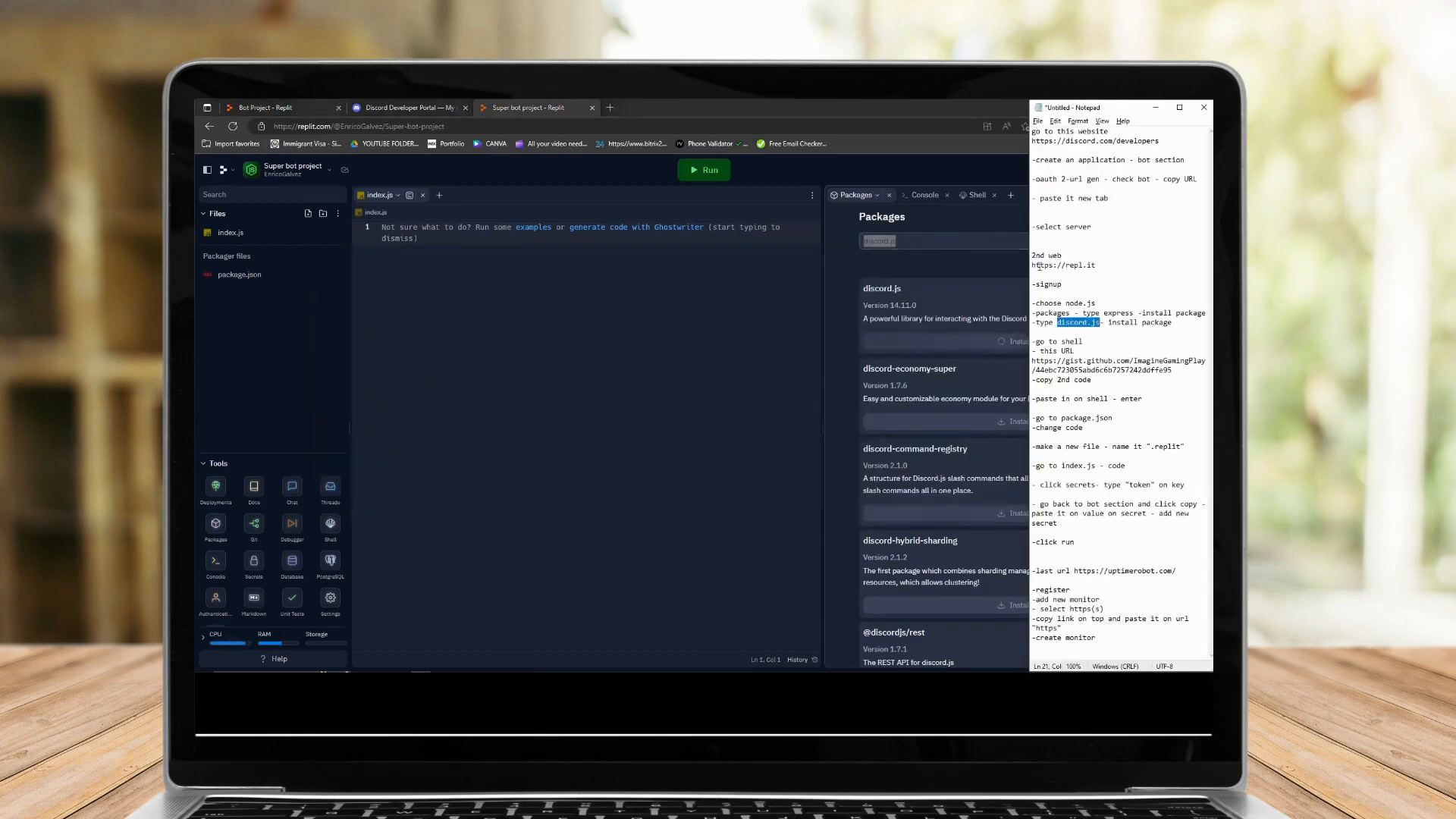
key("alt+Tab")
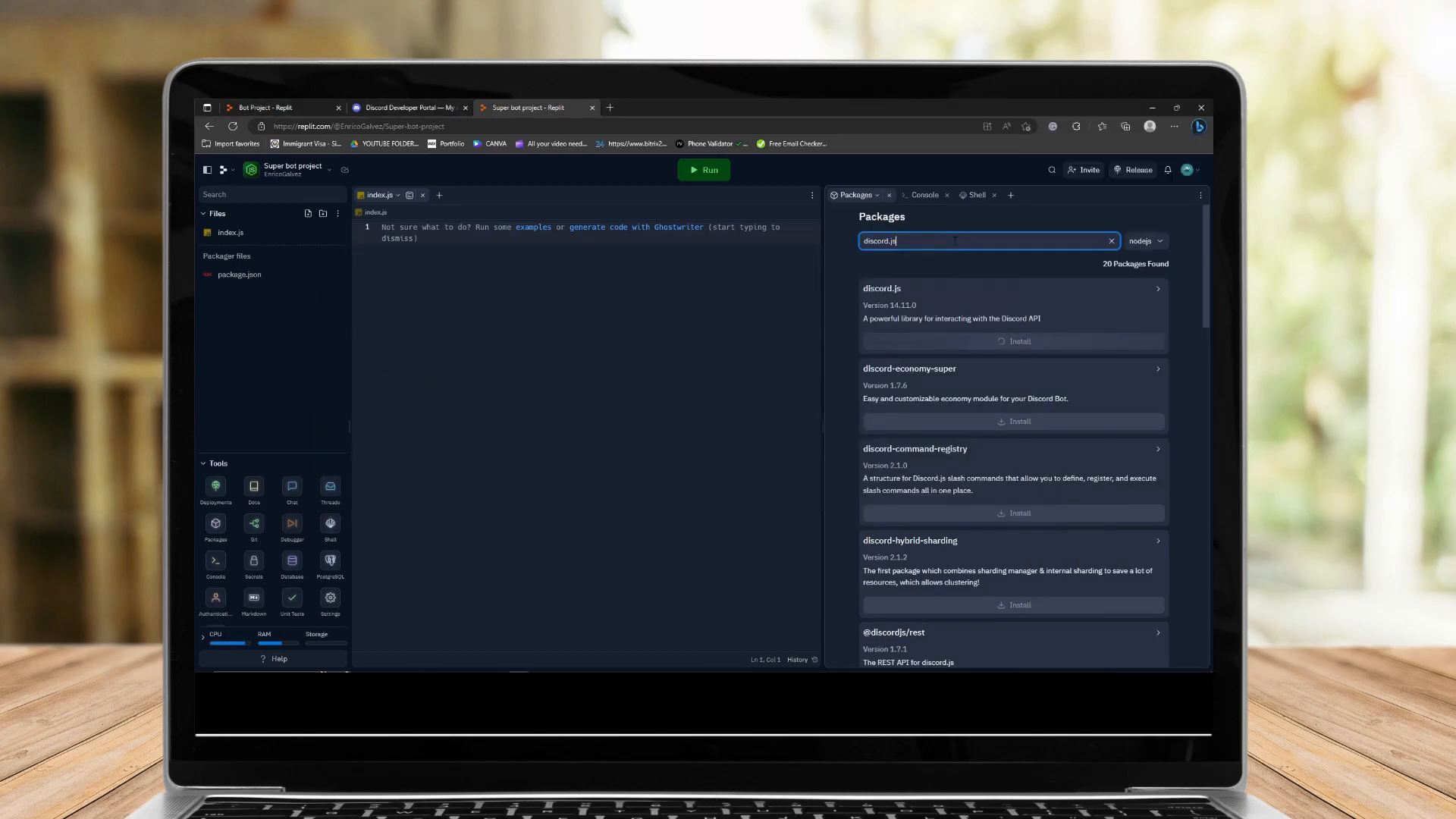
type("node.js")
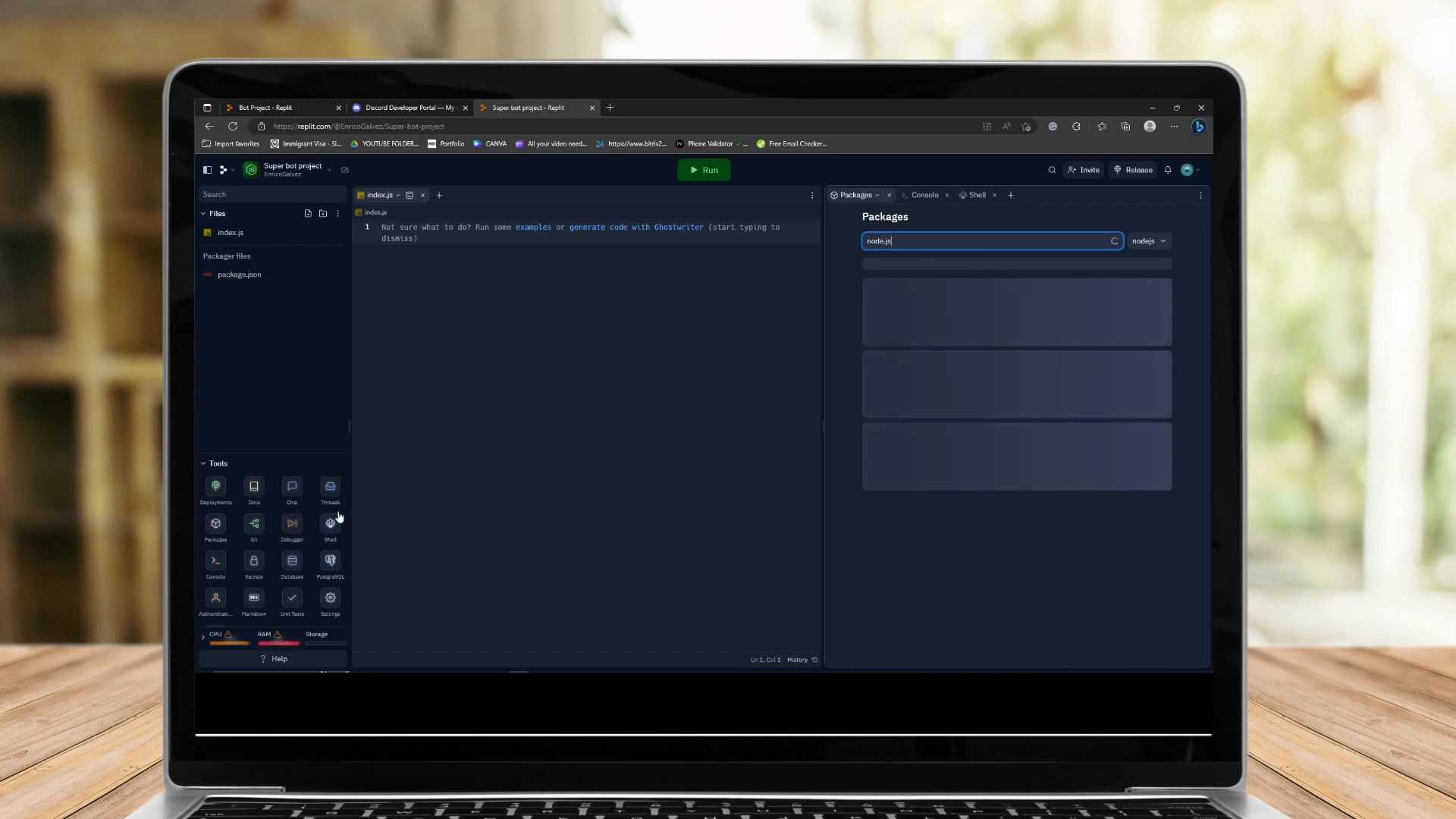
mouse_move(243, 648)
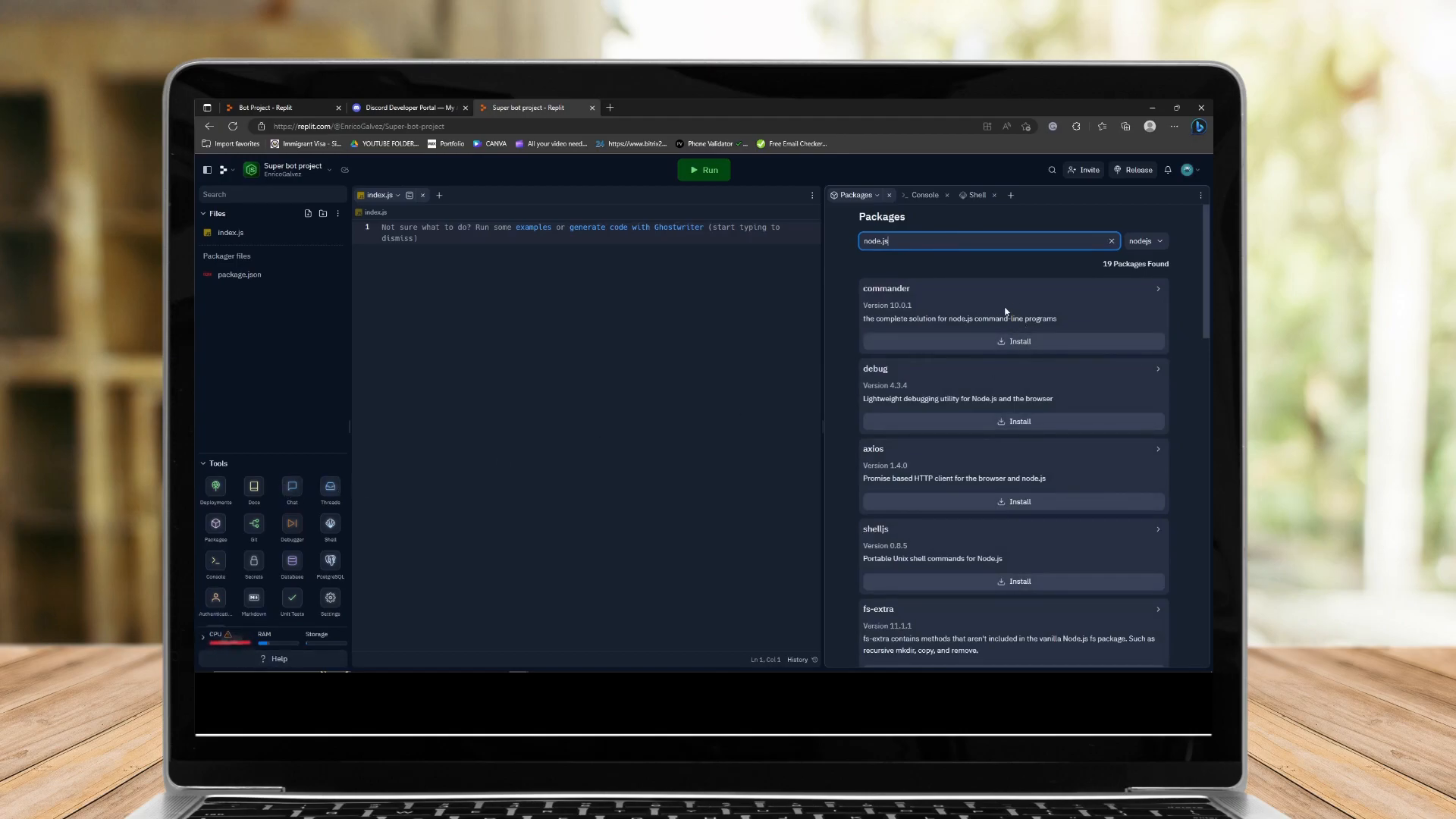
scroll(979, 429, "down", 3)
scroll(998, 465, "up", 3)
left_click(1020, 342)
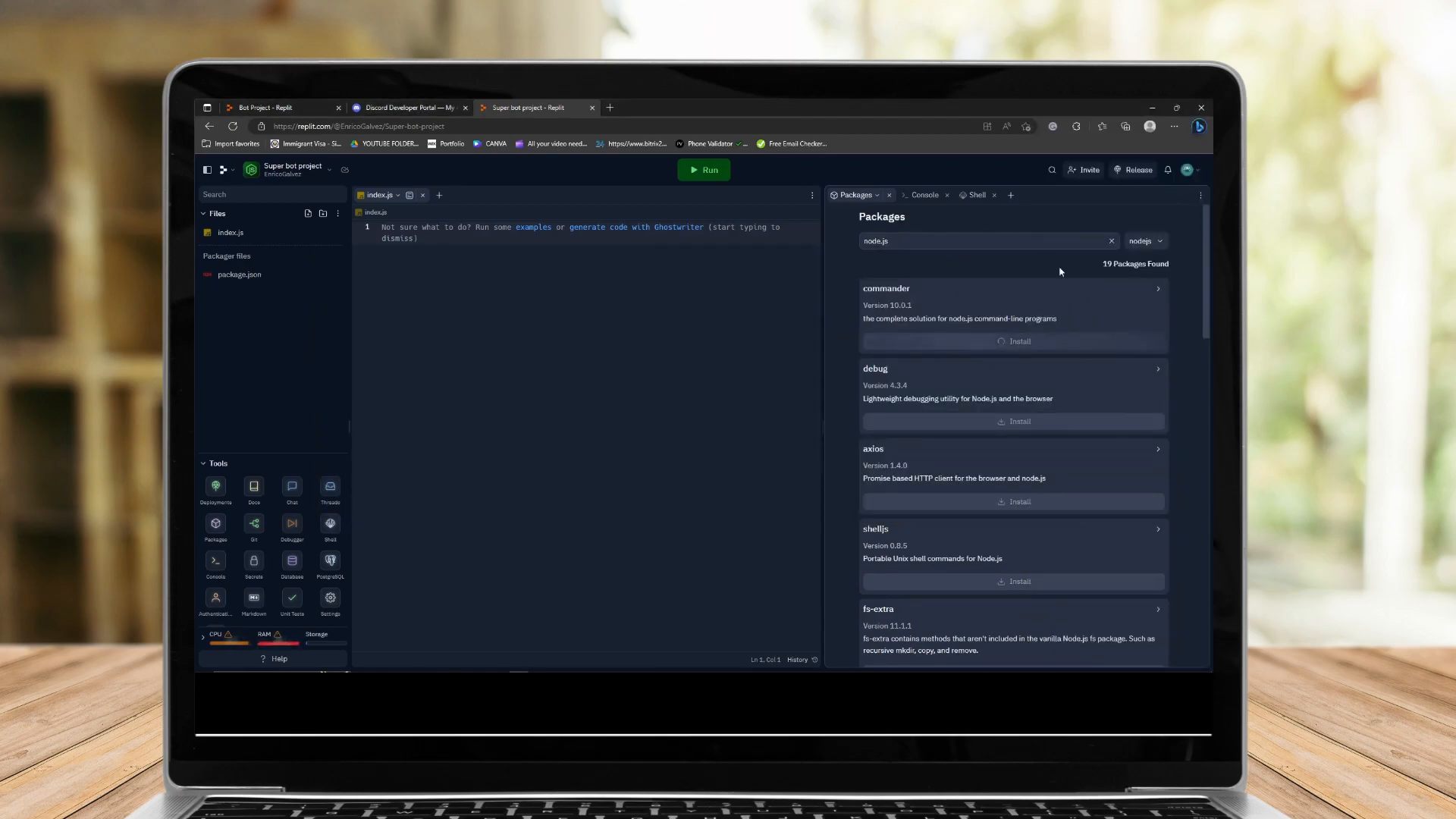
Open the Shell tab and load the GitHub gist URL copied from the notes in a new tab.
left_click(975, 195)
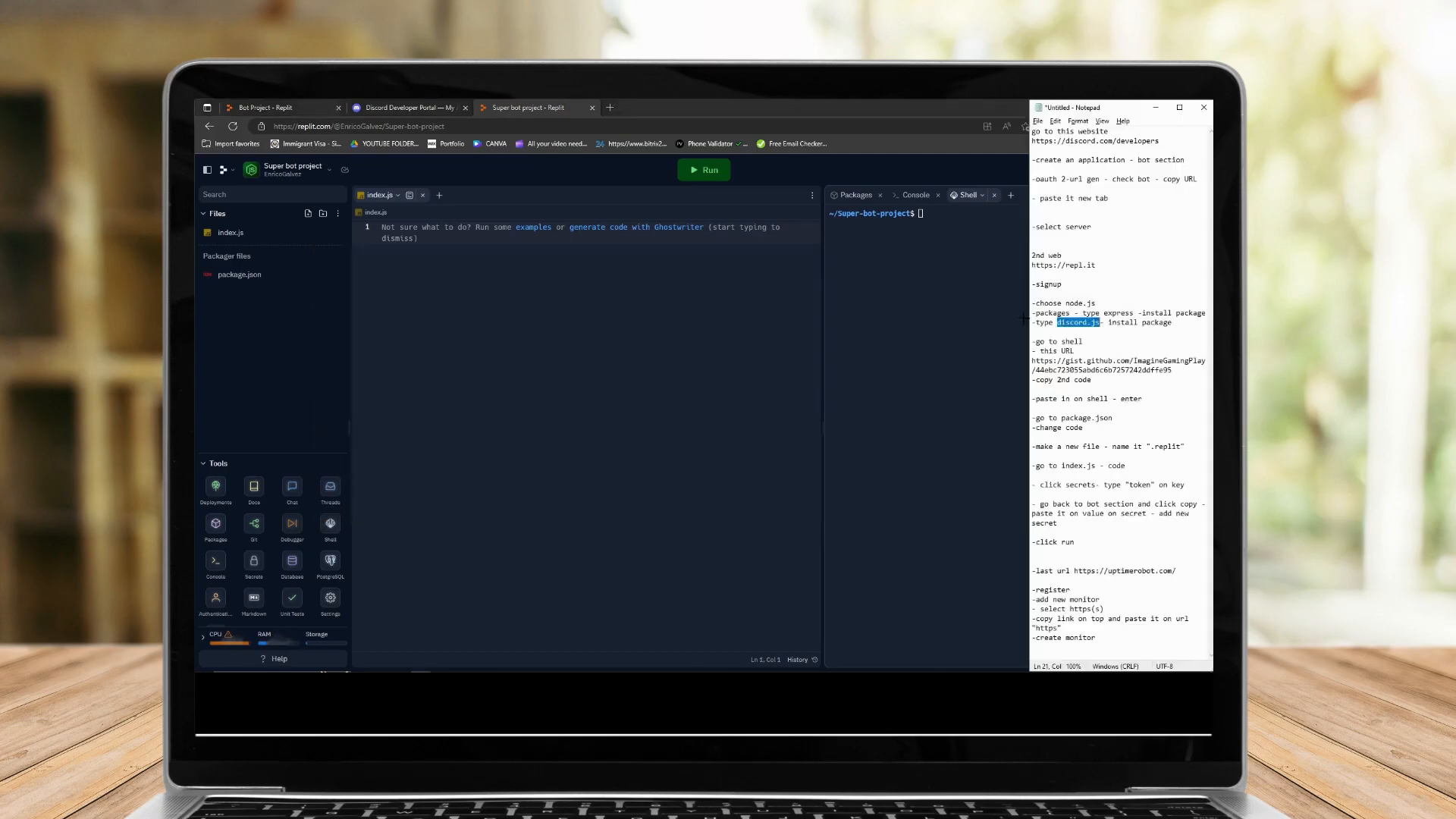
left_click(1036, 360)
mouse_move(1059, 361)
left_mouse_down()
mouse_move(1143, 362)
mouse_move(1033, 361)
left_mouse_up()
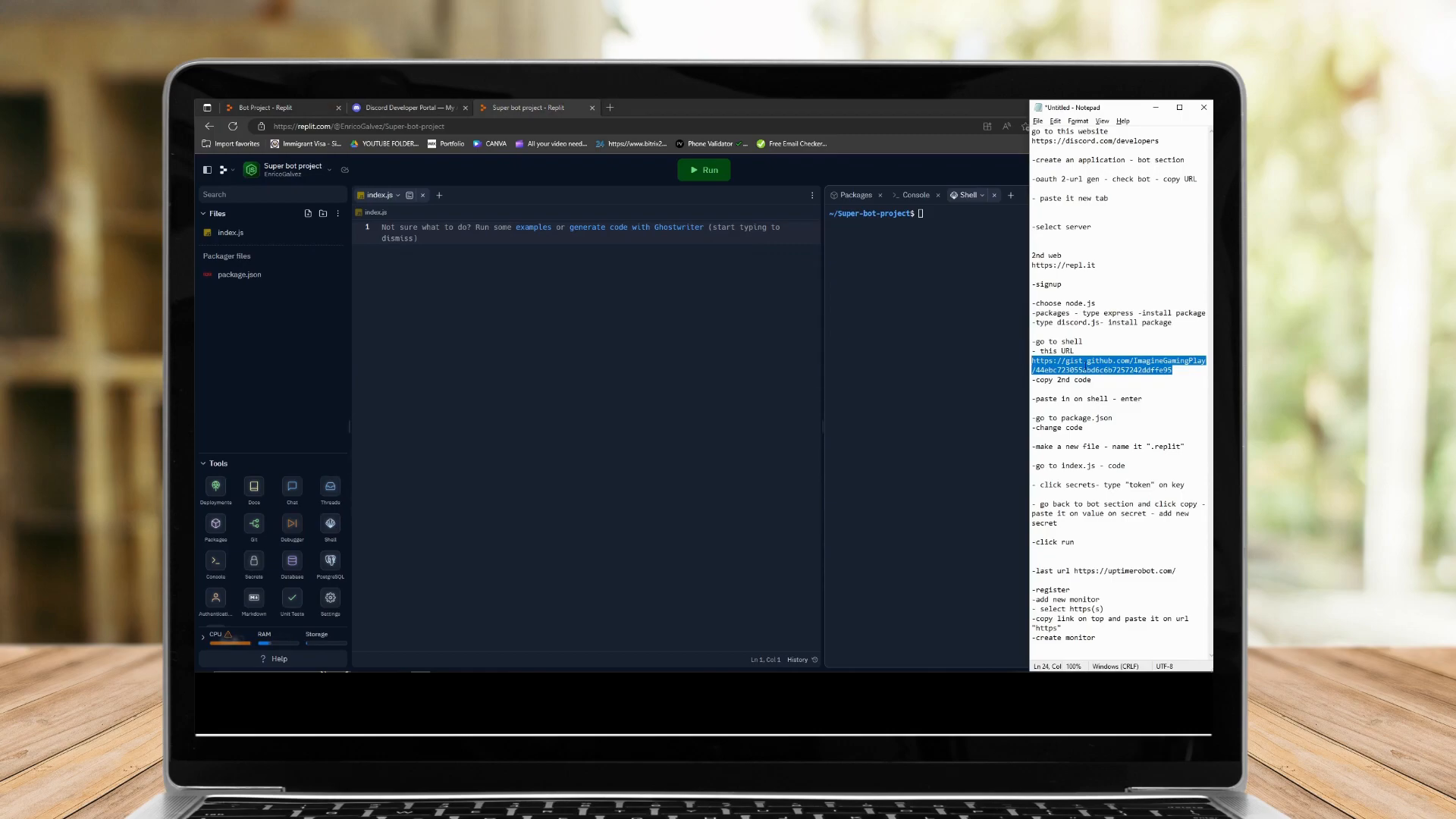
left_click(610, 108)
type("https://gist.github.com/ImagineGamingPlay/44ebc723055abd6c6b7257242ddffe95")
key("Return")
left_click(561, 108)
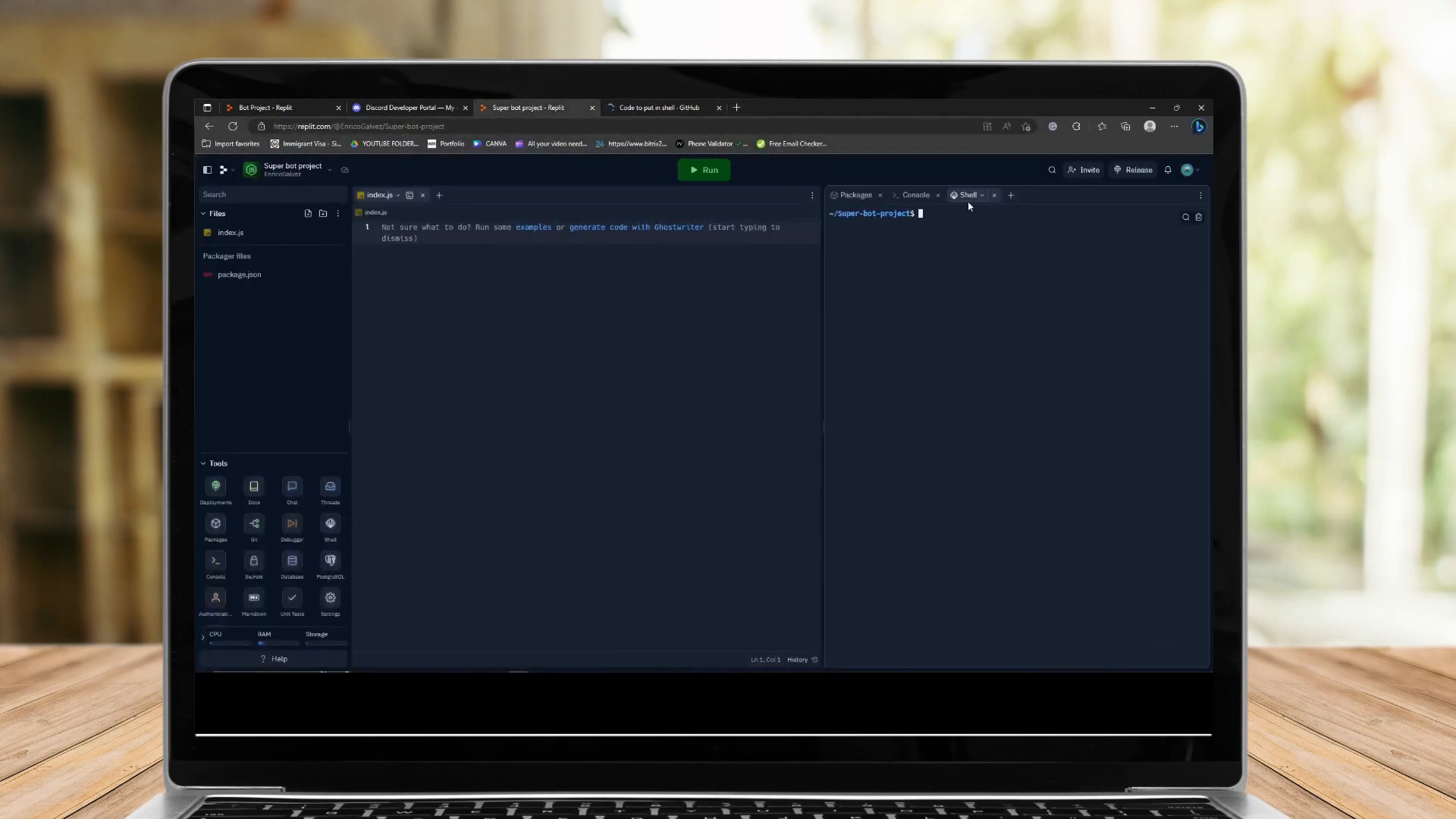
left_click(610, 106)
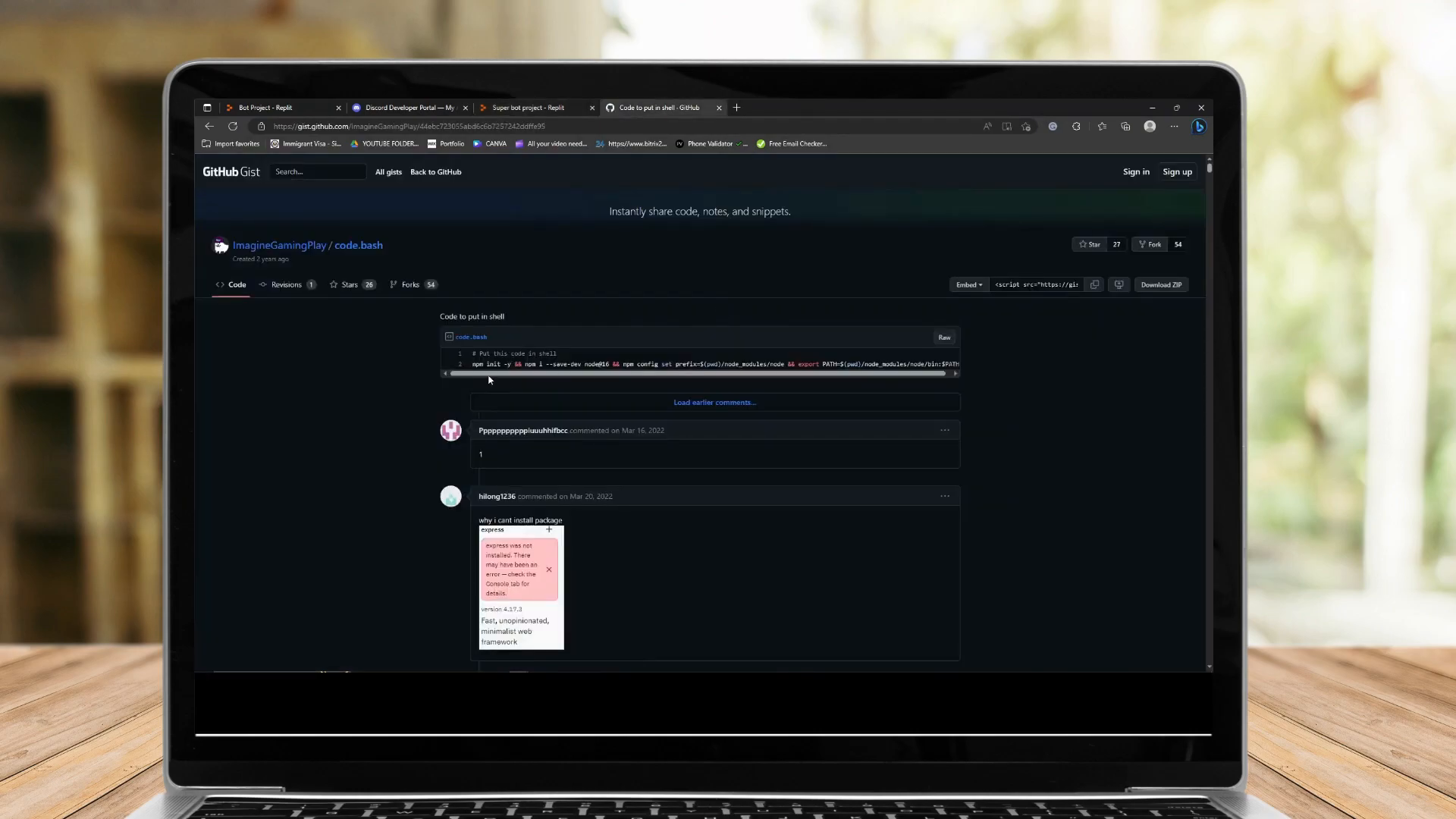
Copy the full npm setup command from the gist and paste it into the Replit shell to run it.
left_click_drag(473, 354, 557, 355)
left_click_drag(679, 378, 918, 365)
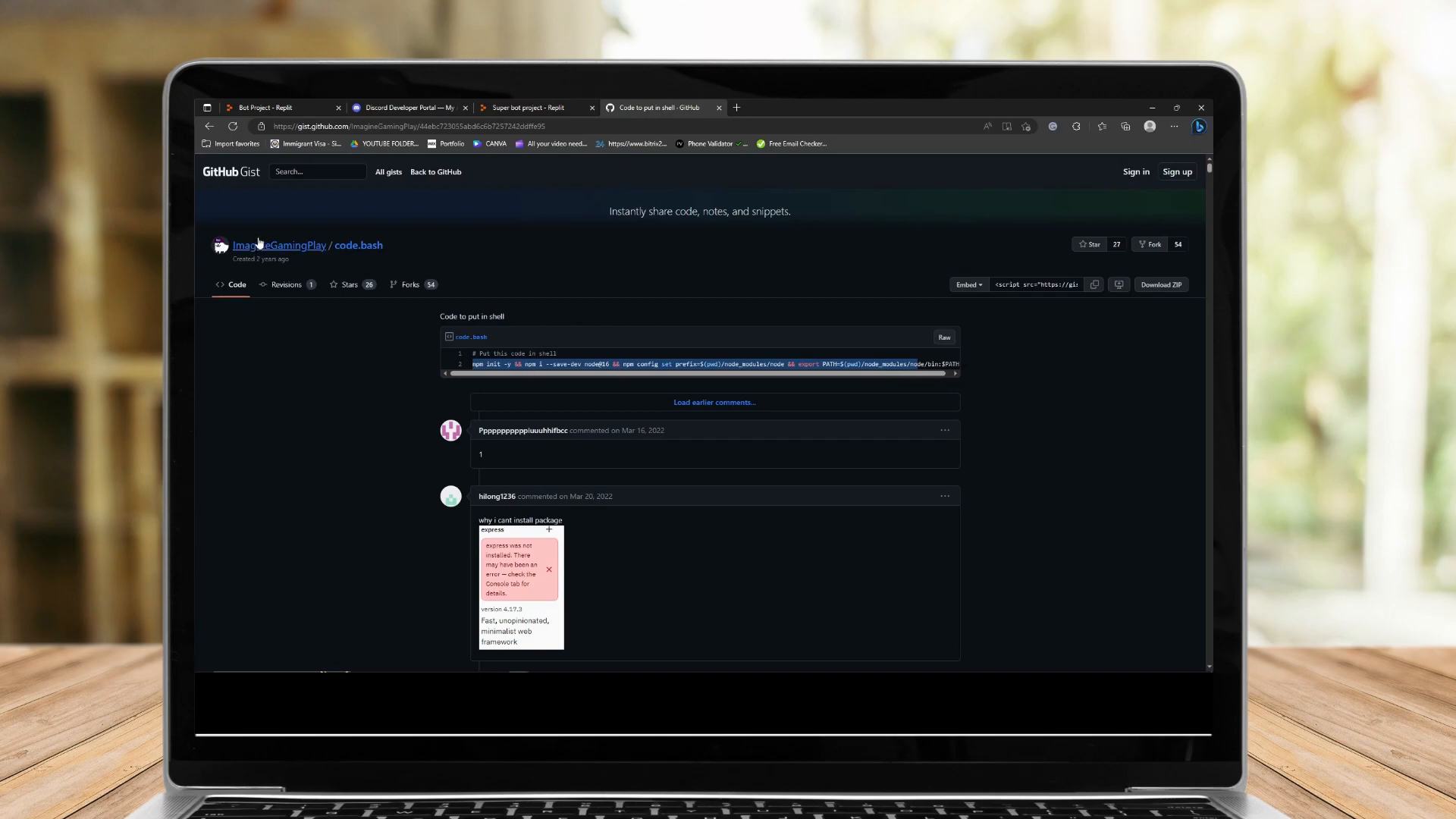
left_click(472, 366)
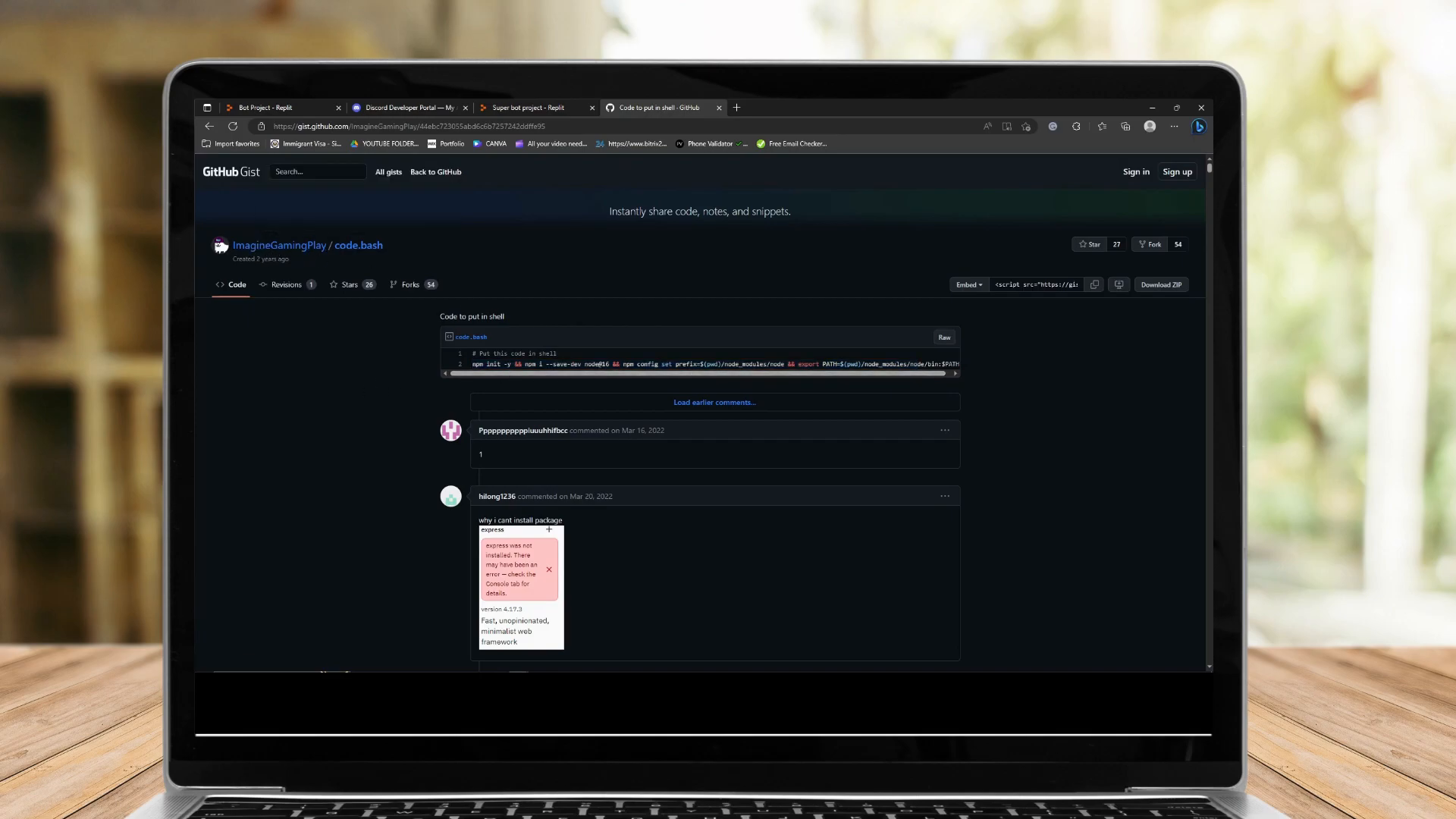
left_click_drag(553, 365, 780, 365)
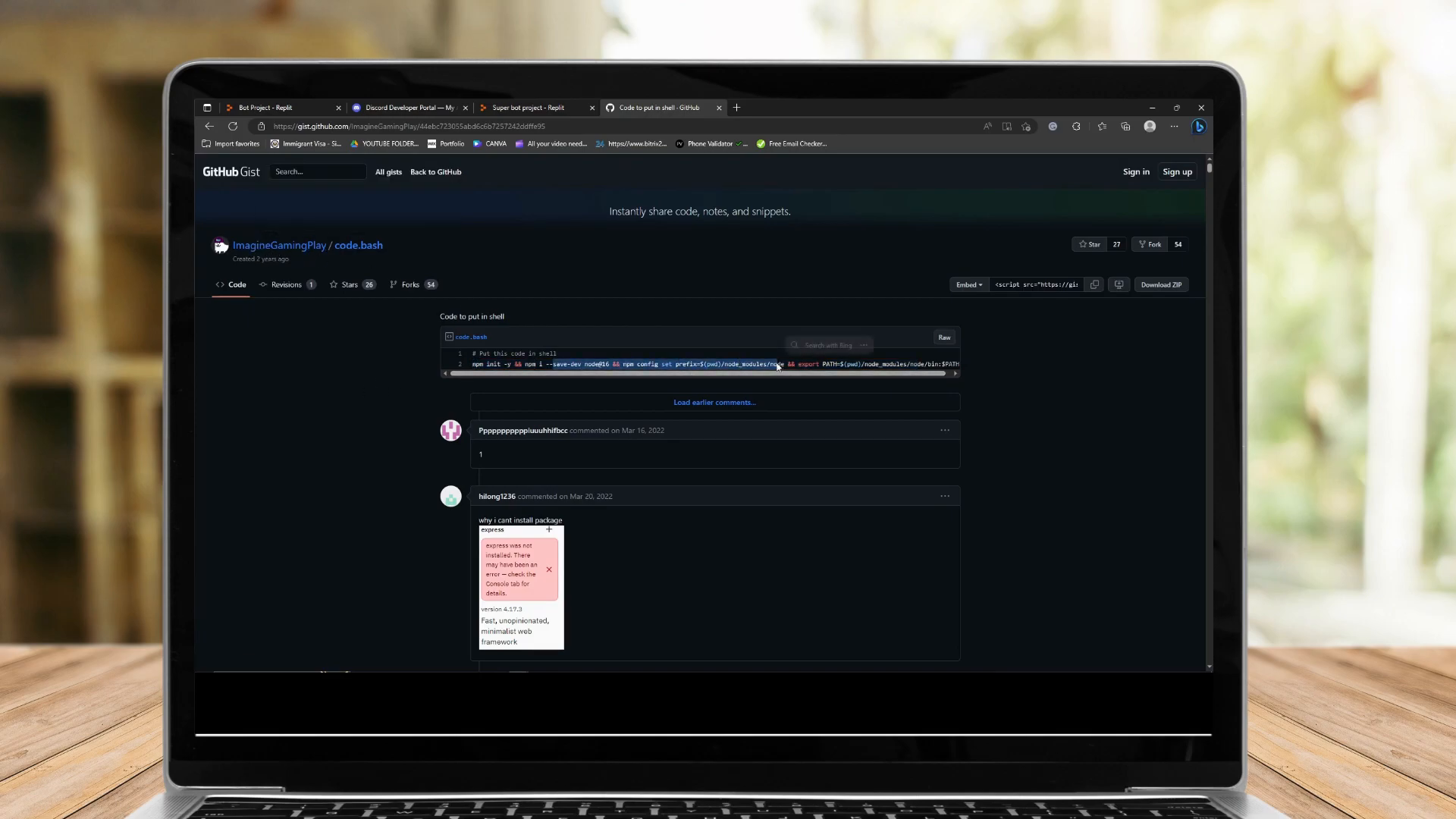
left_click(471, 368)
left_click_drag(471, 368, 1007, 361)
key("ctrl+c")
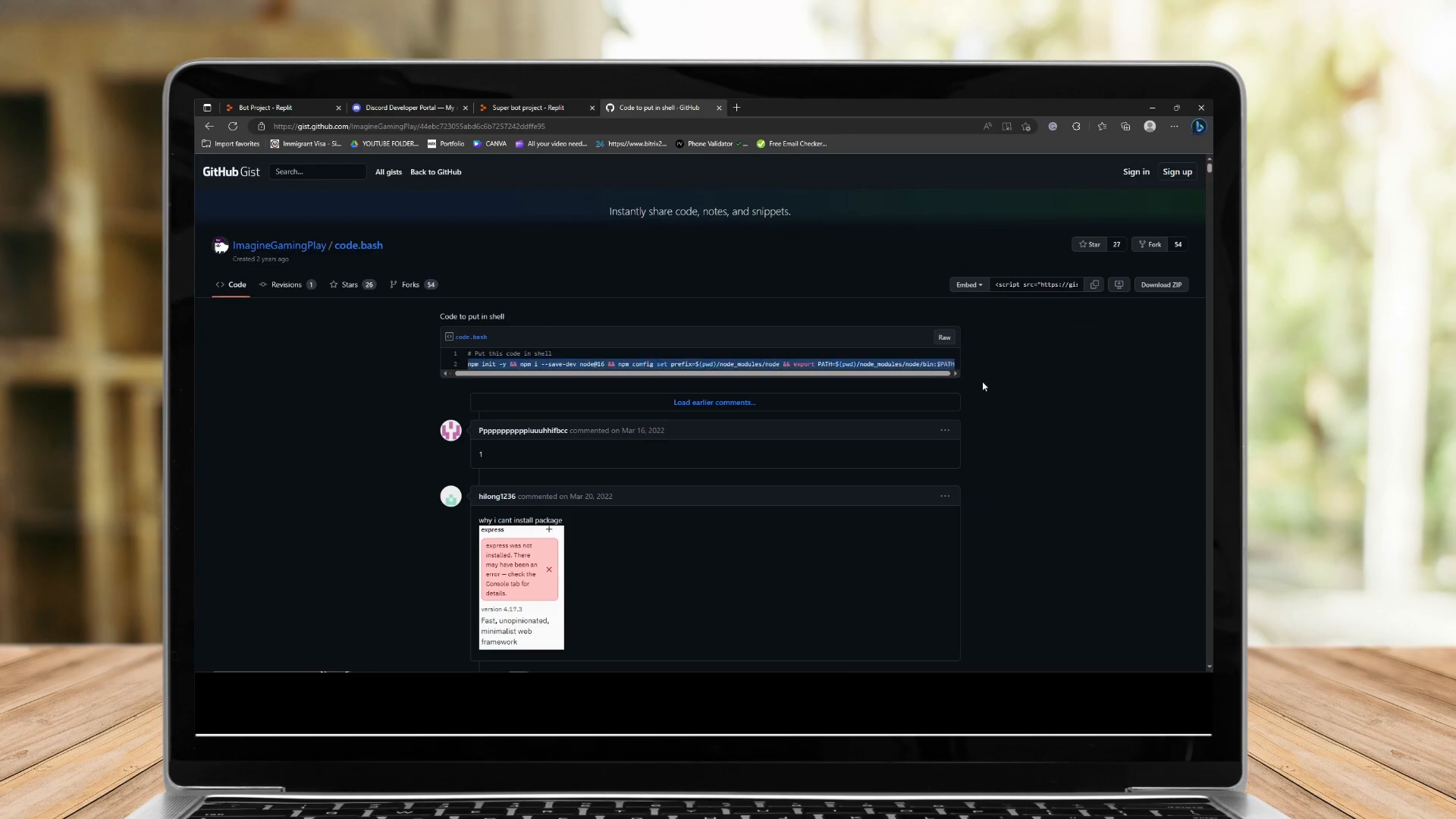
key("ctrl+shift+Tab")
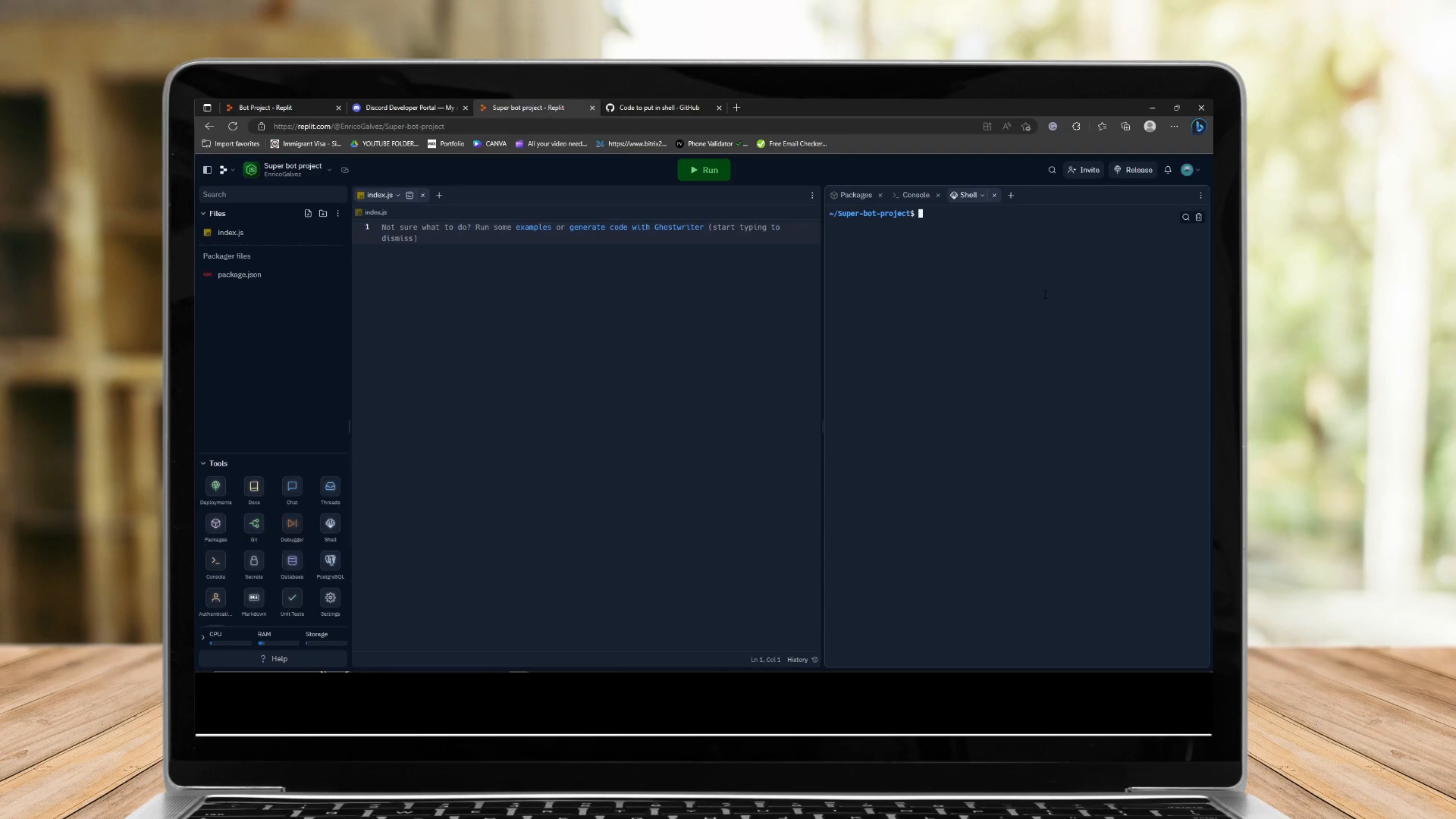
right_click(935, 220)
left_click(978, 301)
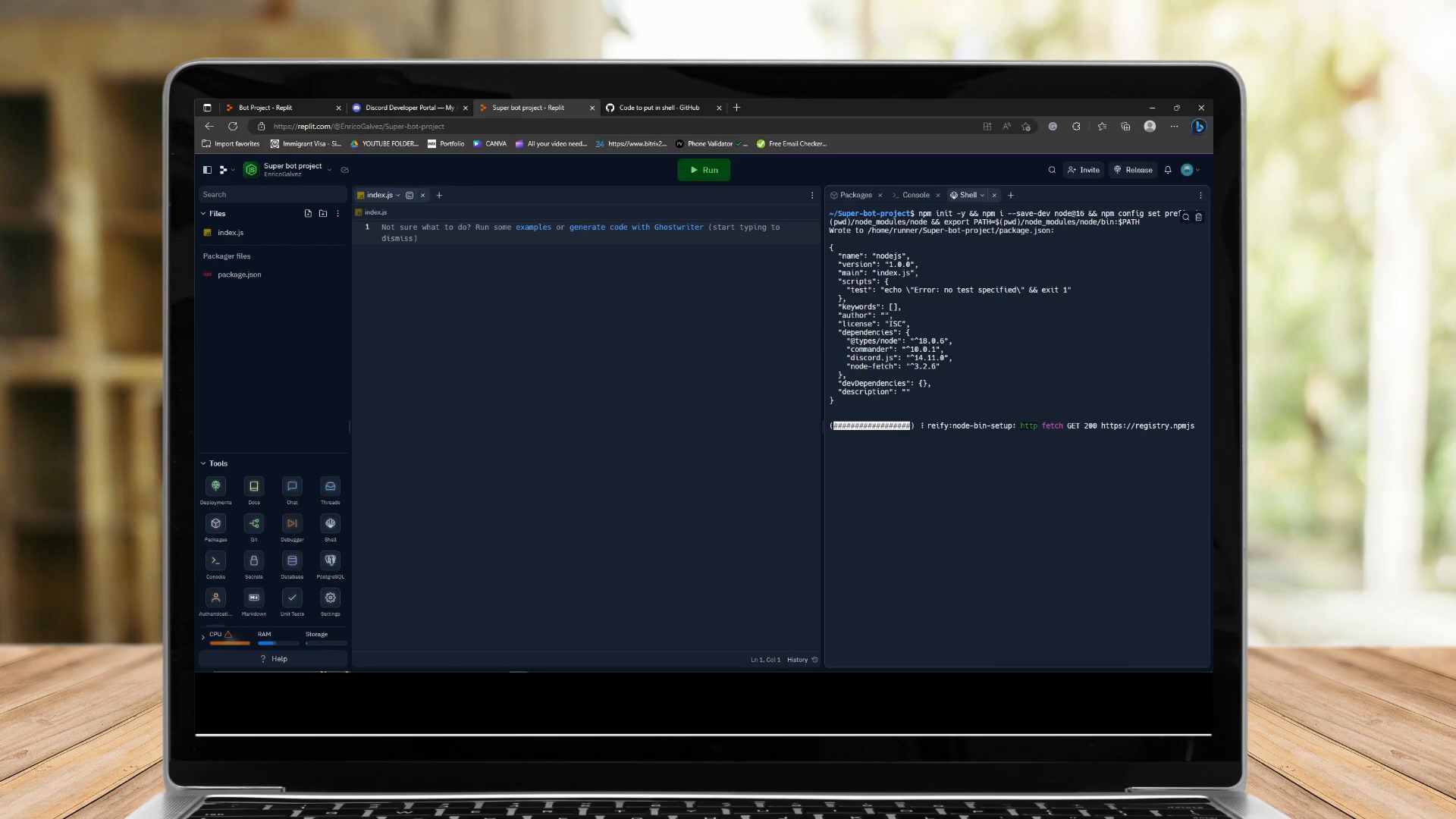
Compare the new project's package.json with the Bot Project's package.json across the two Replit tabs.
left_click(420, 670)
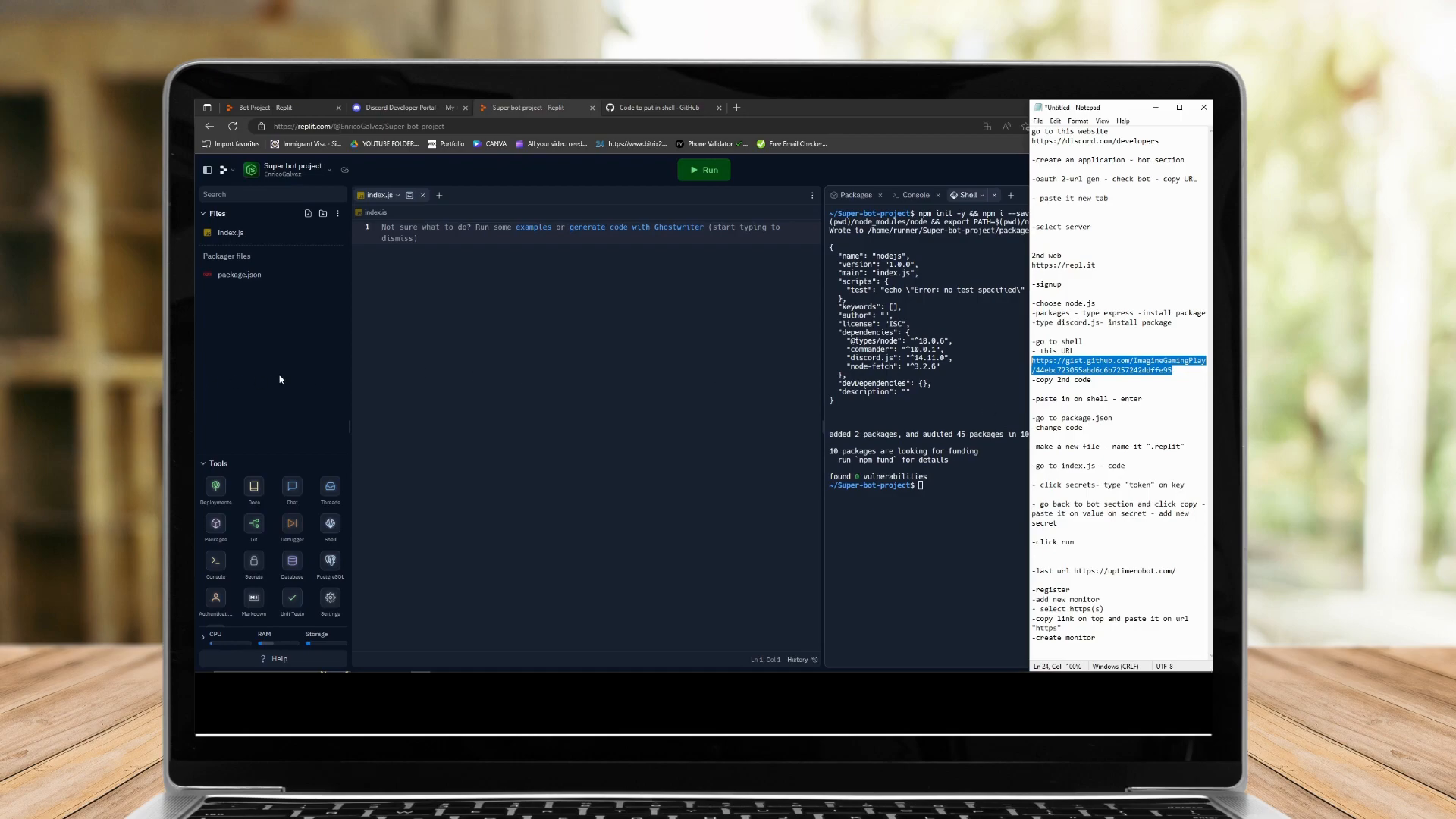
left_click(267, 279)
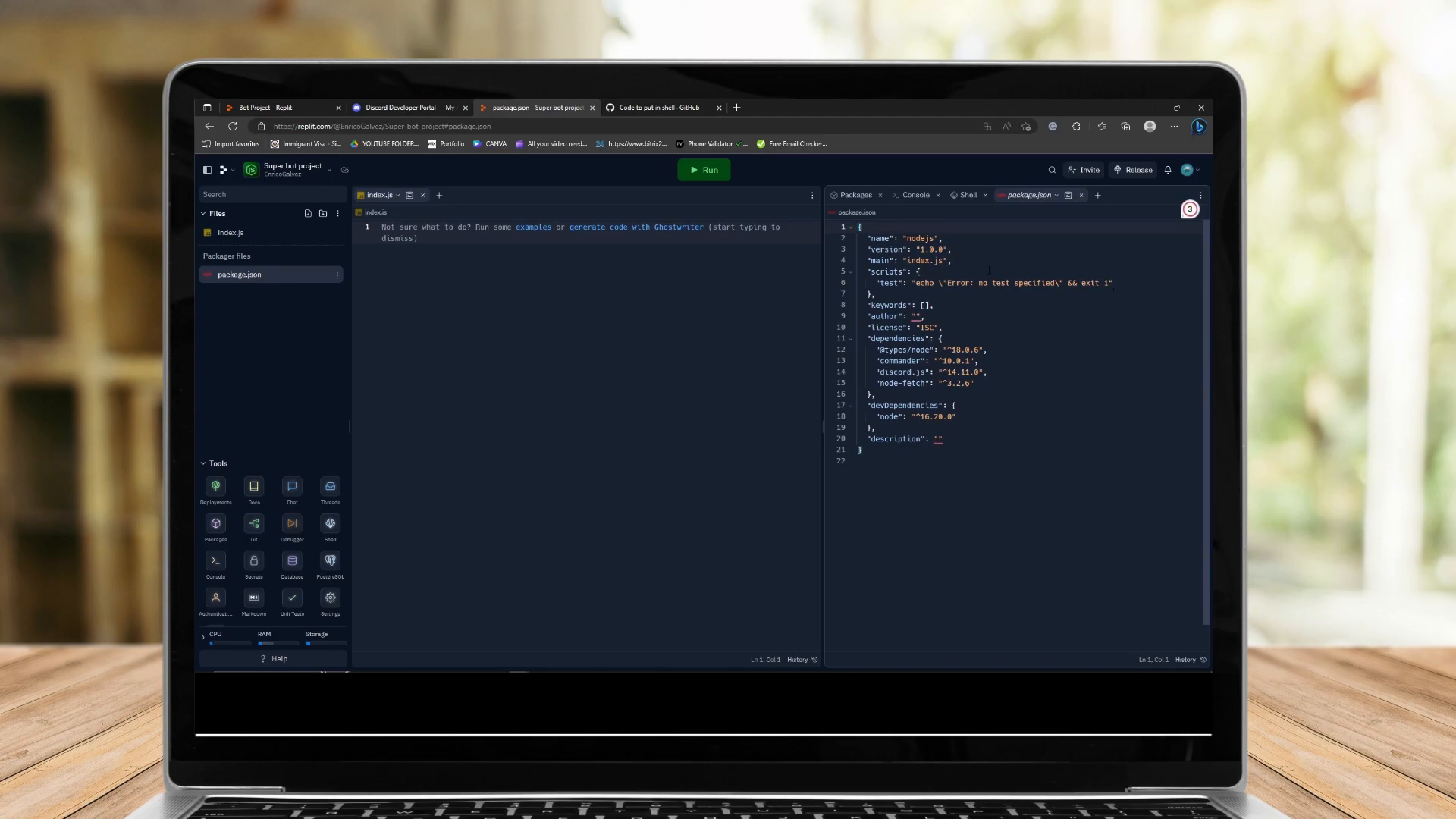
left_click(278, 106)
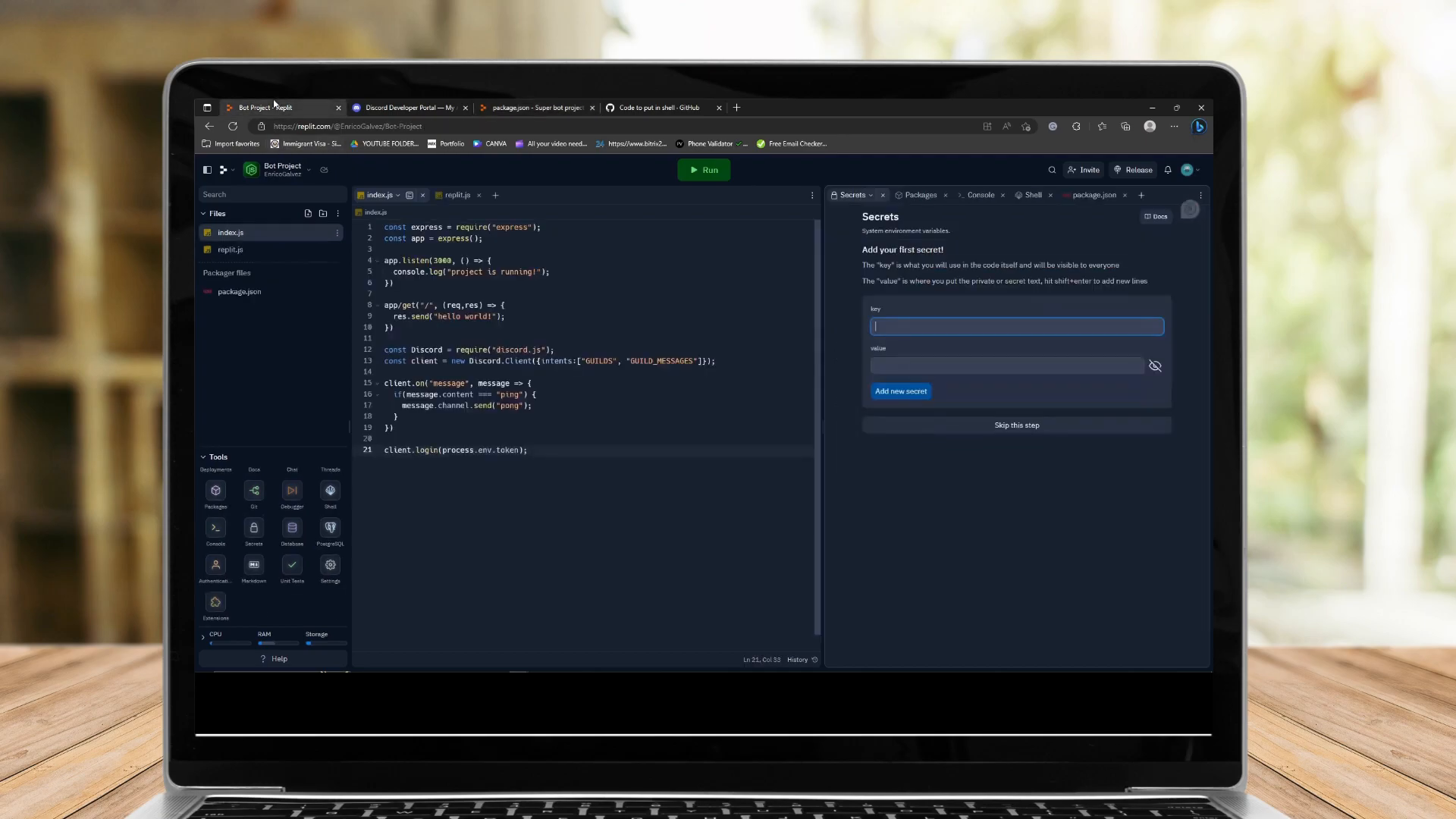
left_click(258, 292)
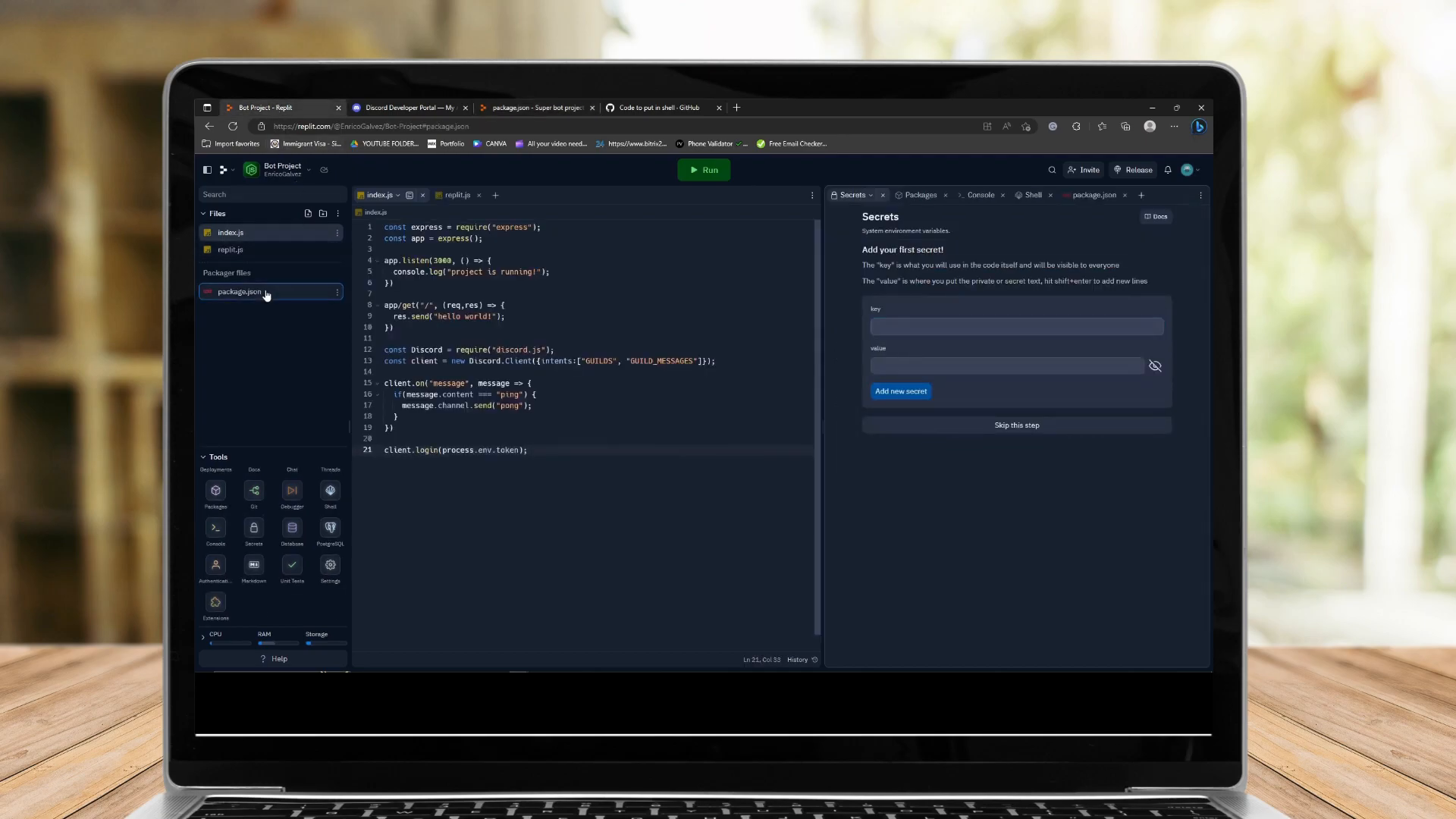
left_click_drag(511, 108, 396, 106)
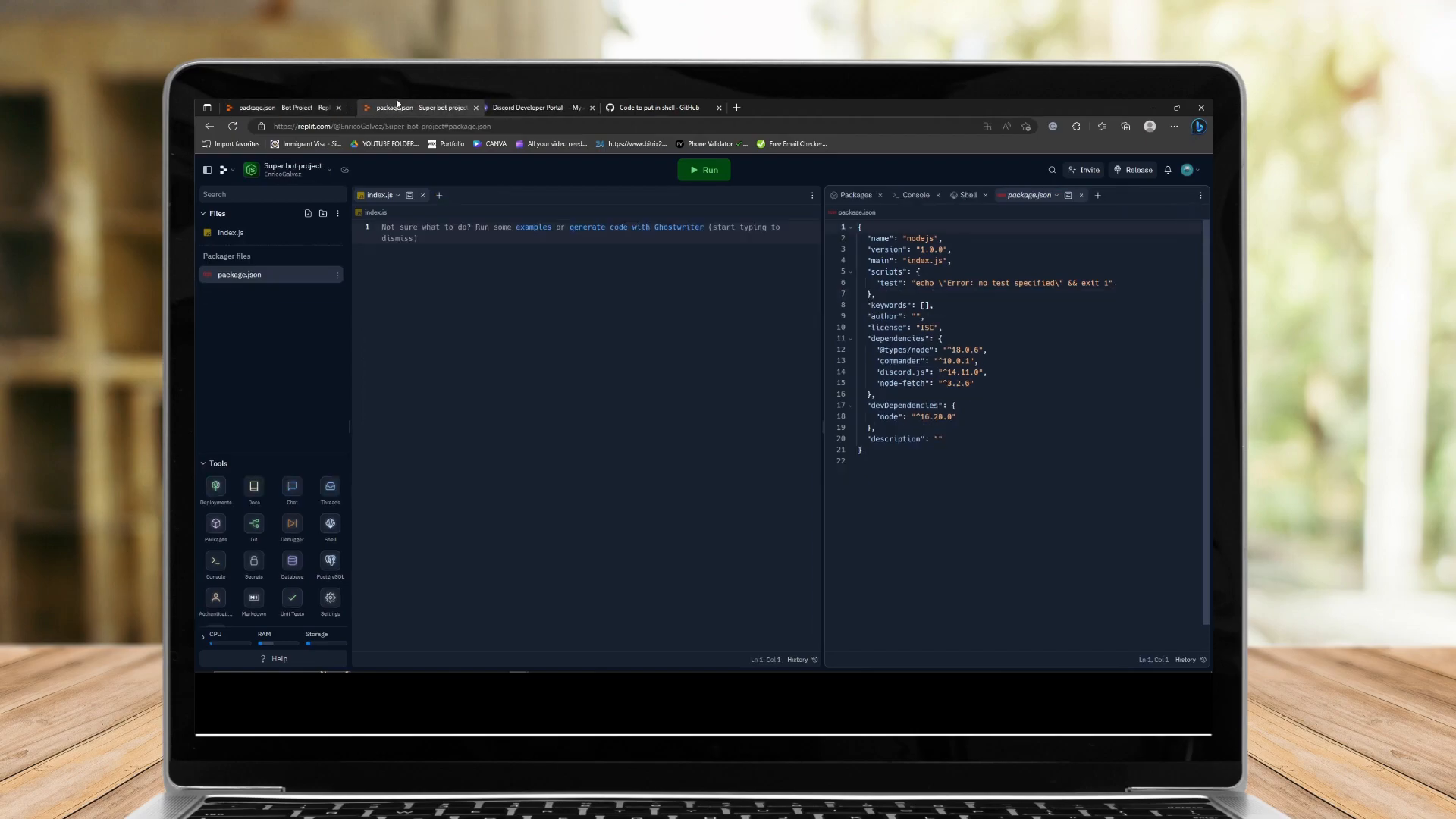
left_click(1119, 286)
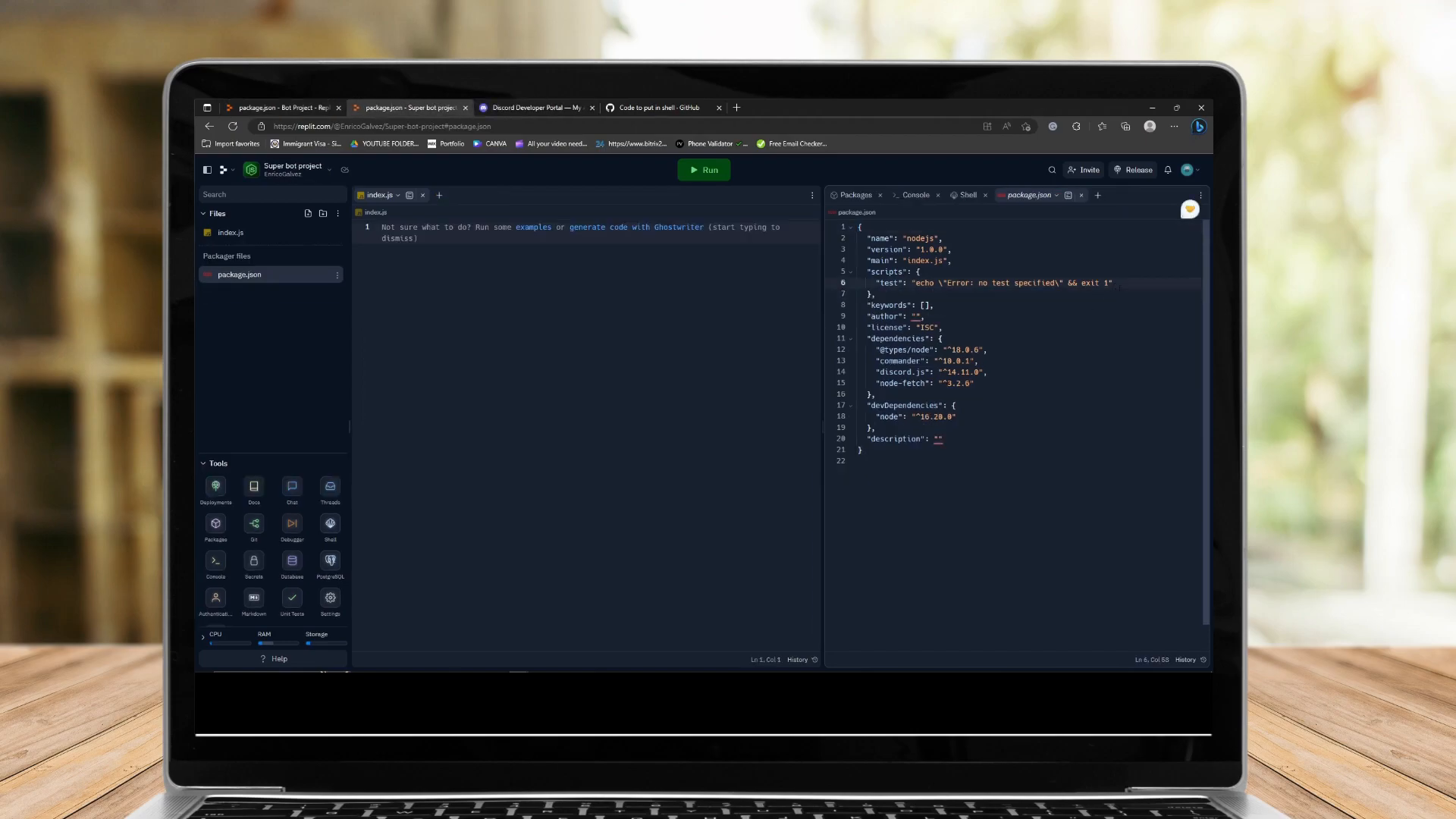
left_click(321, 106)
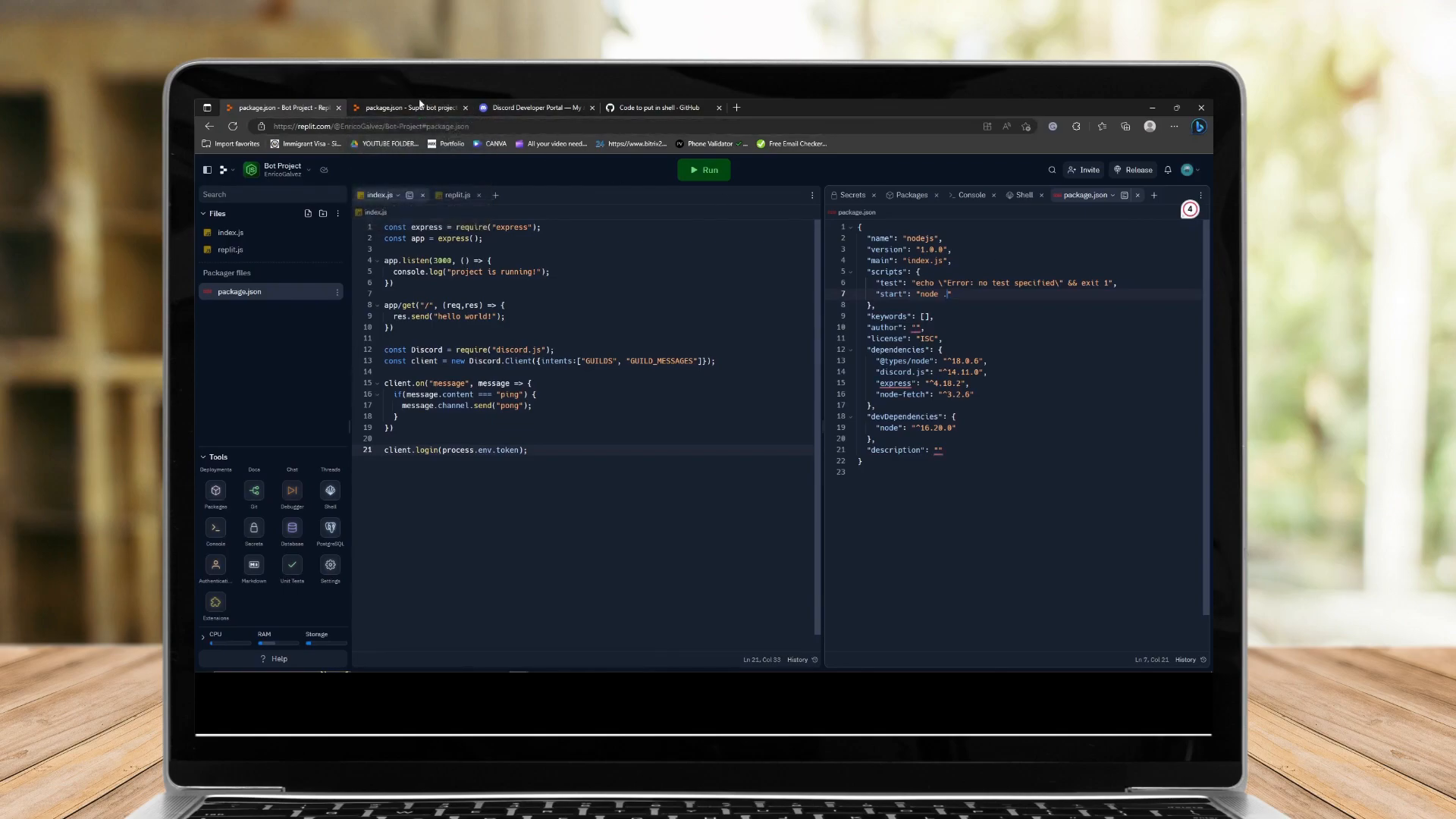
left_click(422, 106)
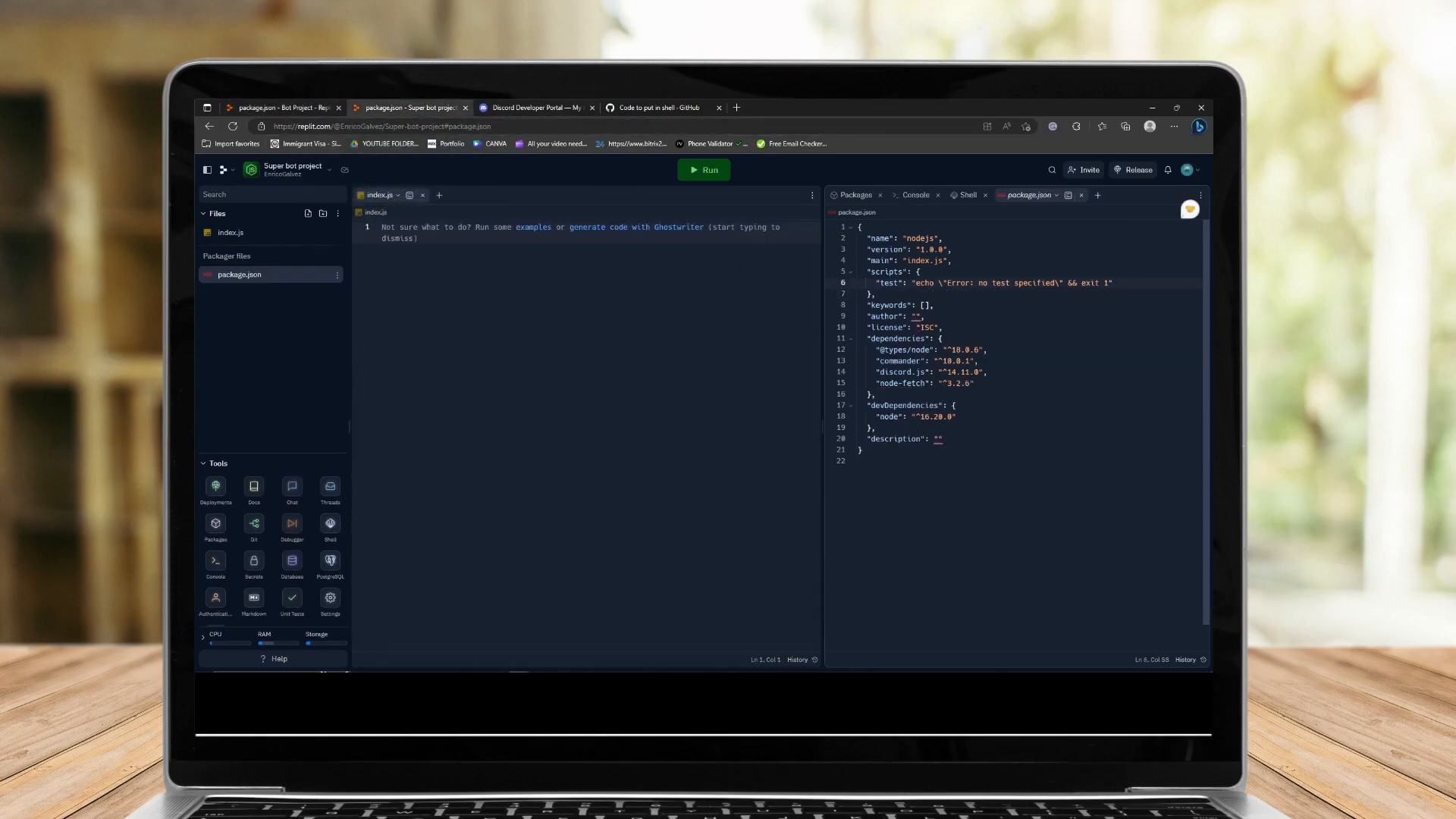
left_click(258, 106)
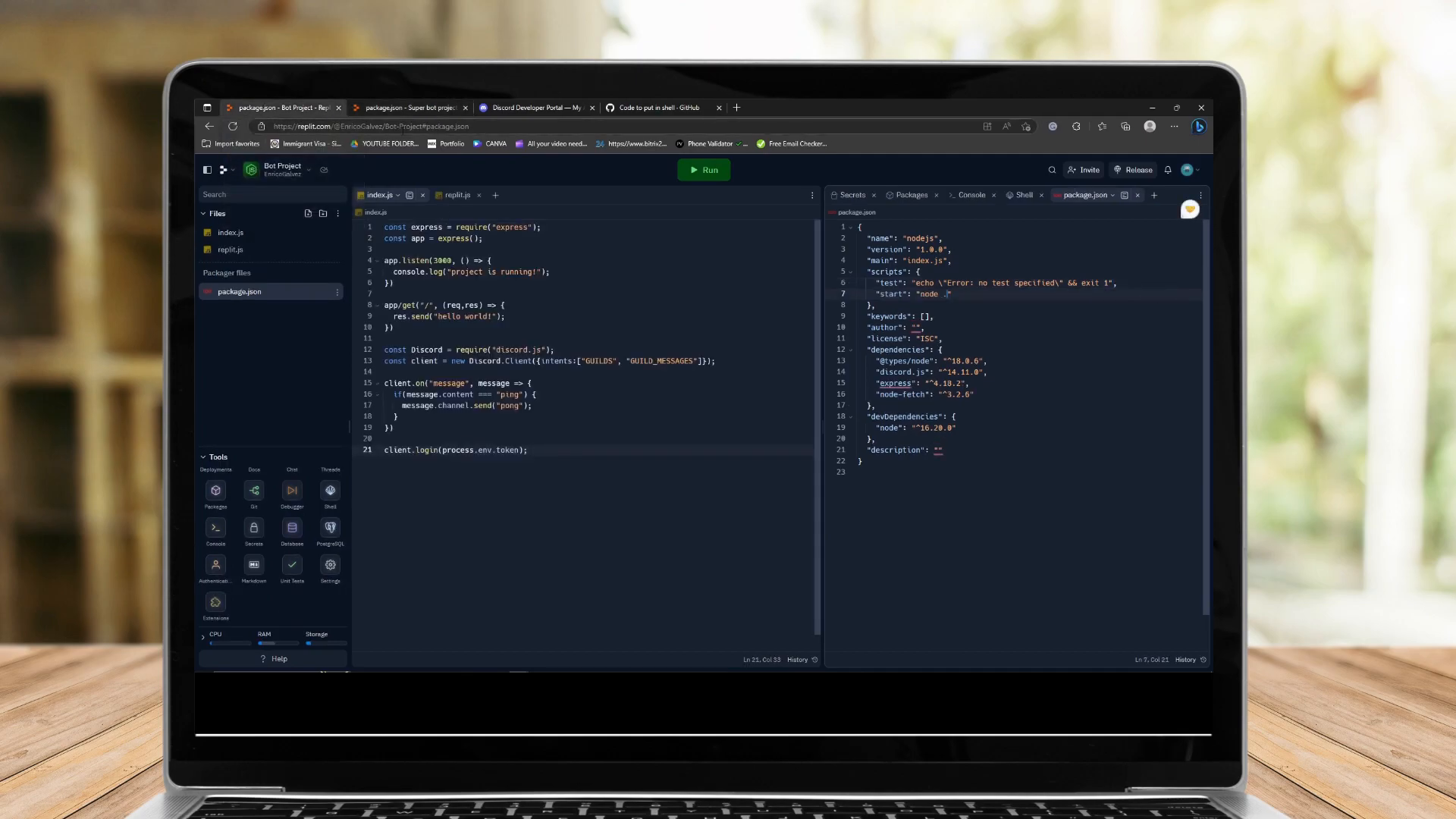
left_click_drag(330, 107, 698, 103)
left_click(593, 109)
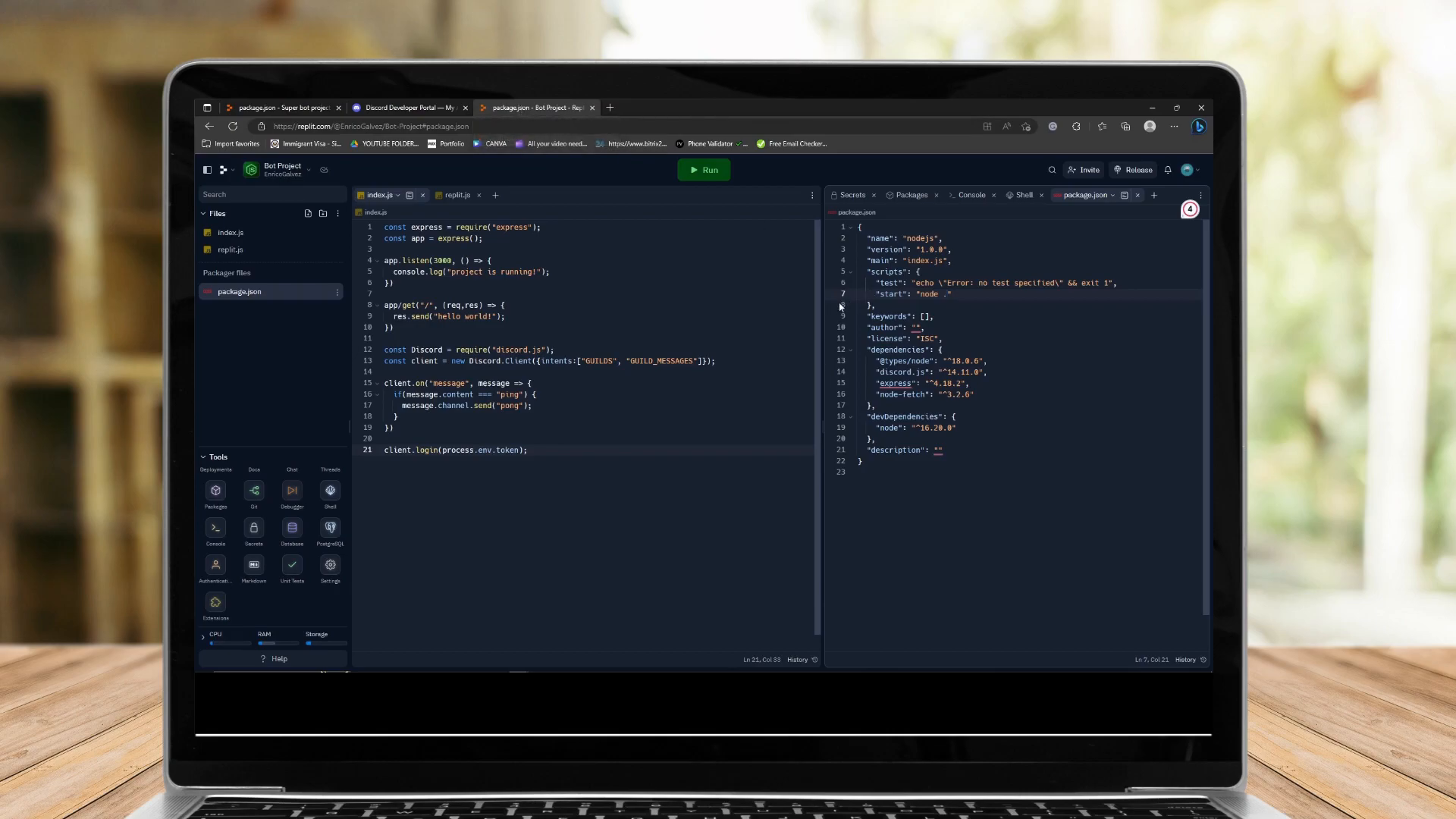
Review the notes' instructions for changing package.json and creating the .replit file.
mouse_move(323, 671)
mouse_move(422, 666)
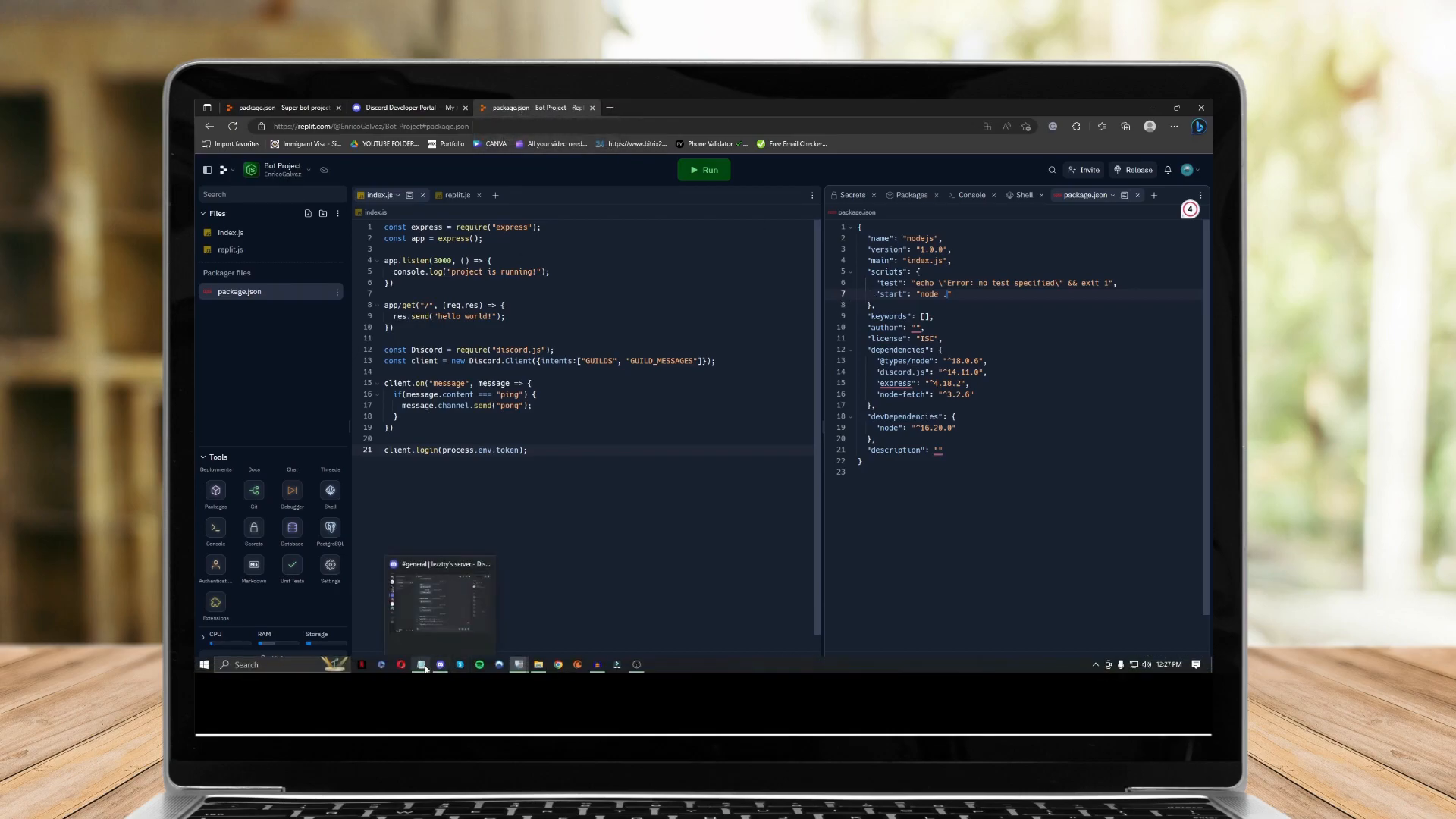
left_click(422, 665)
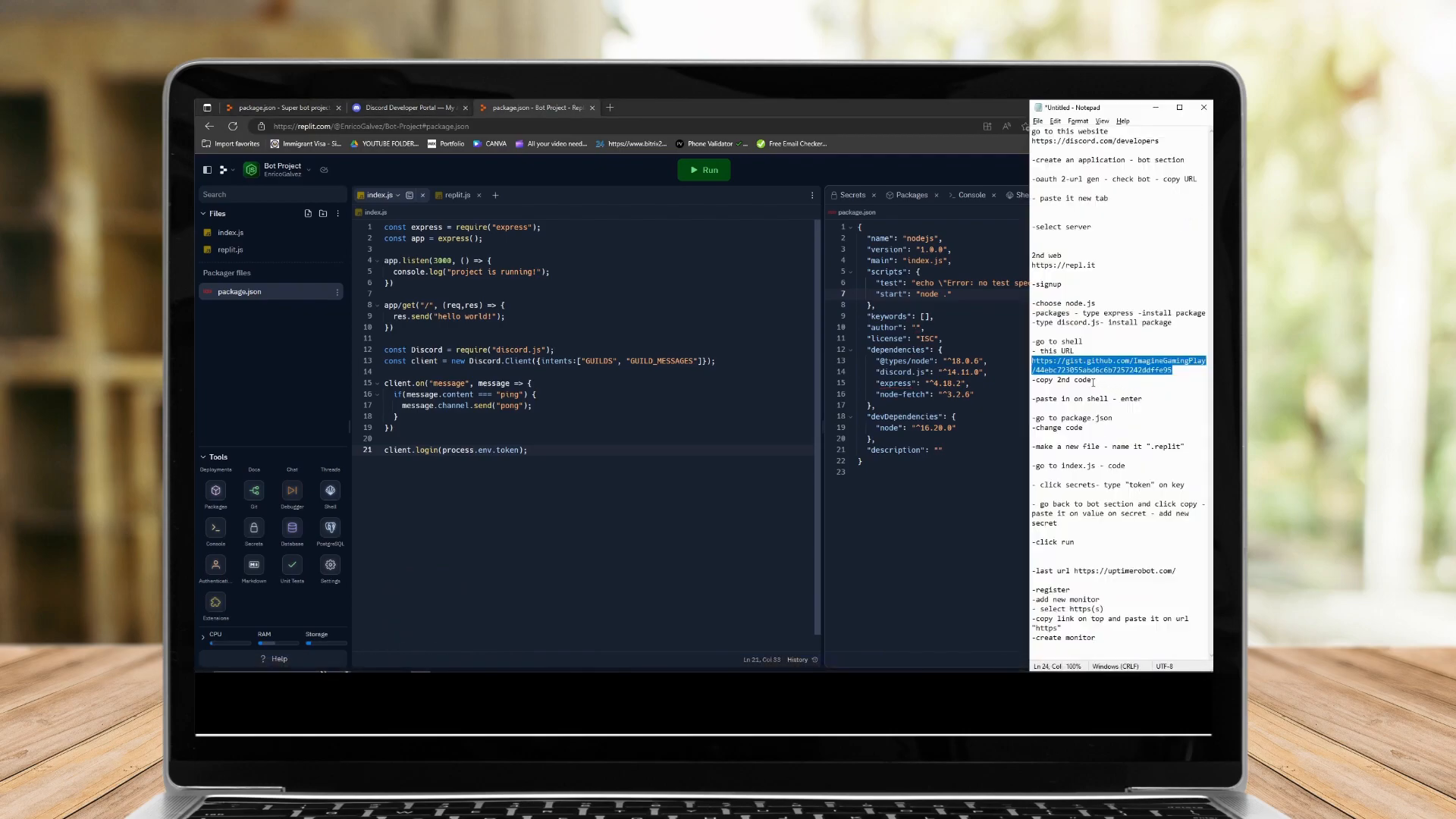
left_click_drag(1116, 430, 1034, 430)
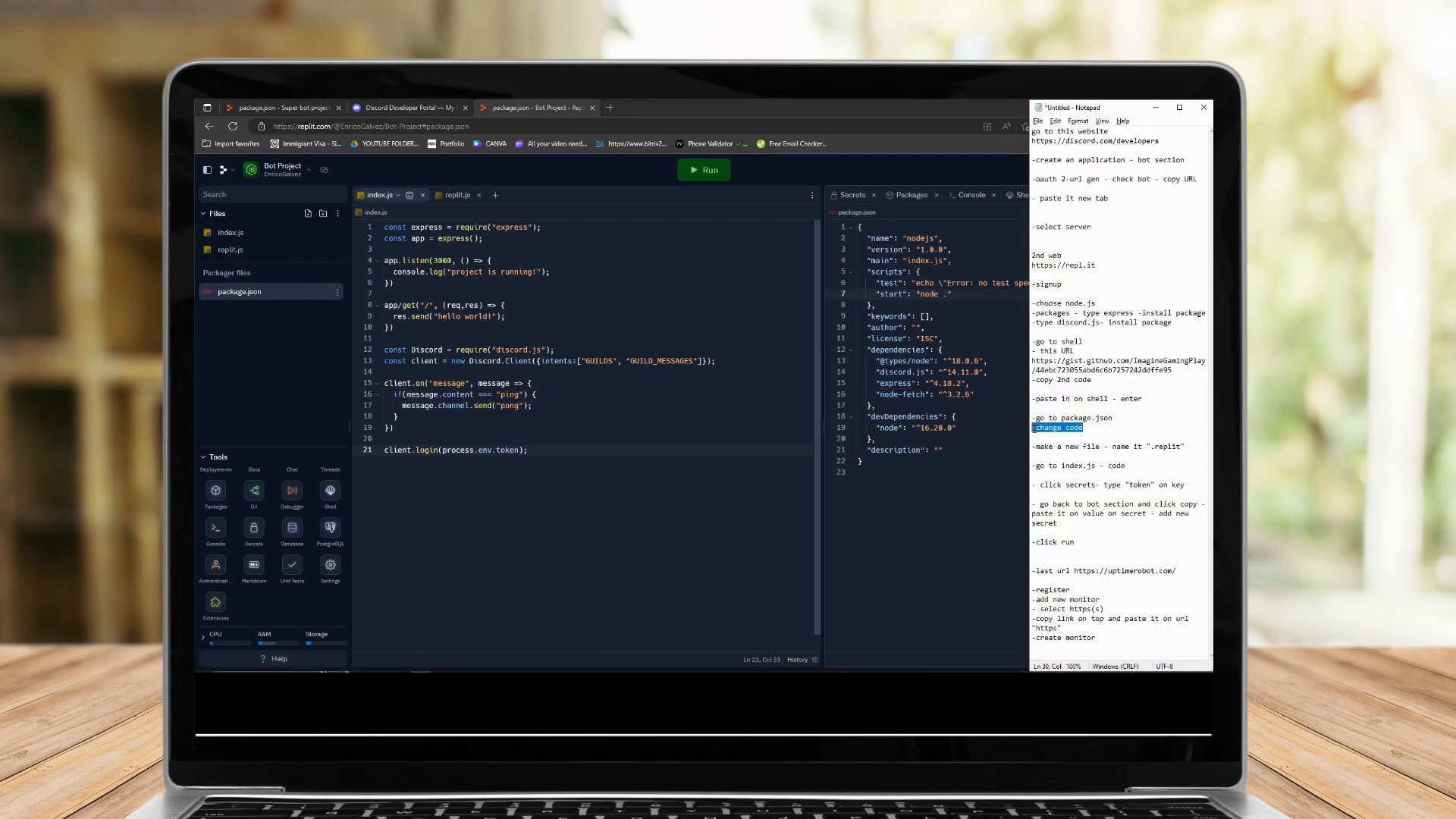
key("Down")
key("Down")
left_click_drag(1149, 447, 1178, 447)
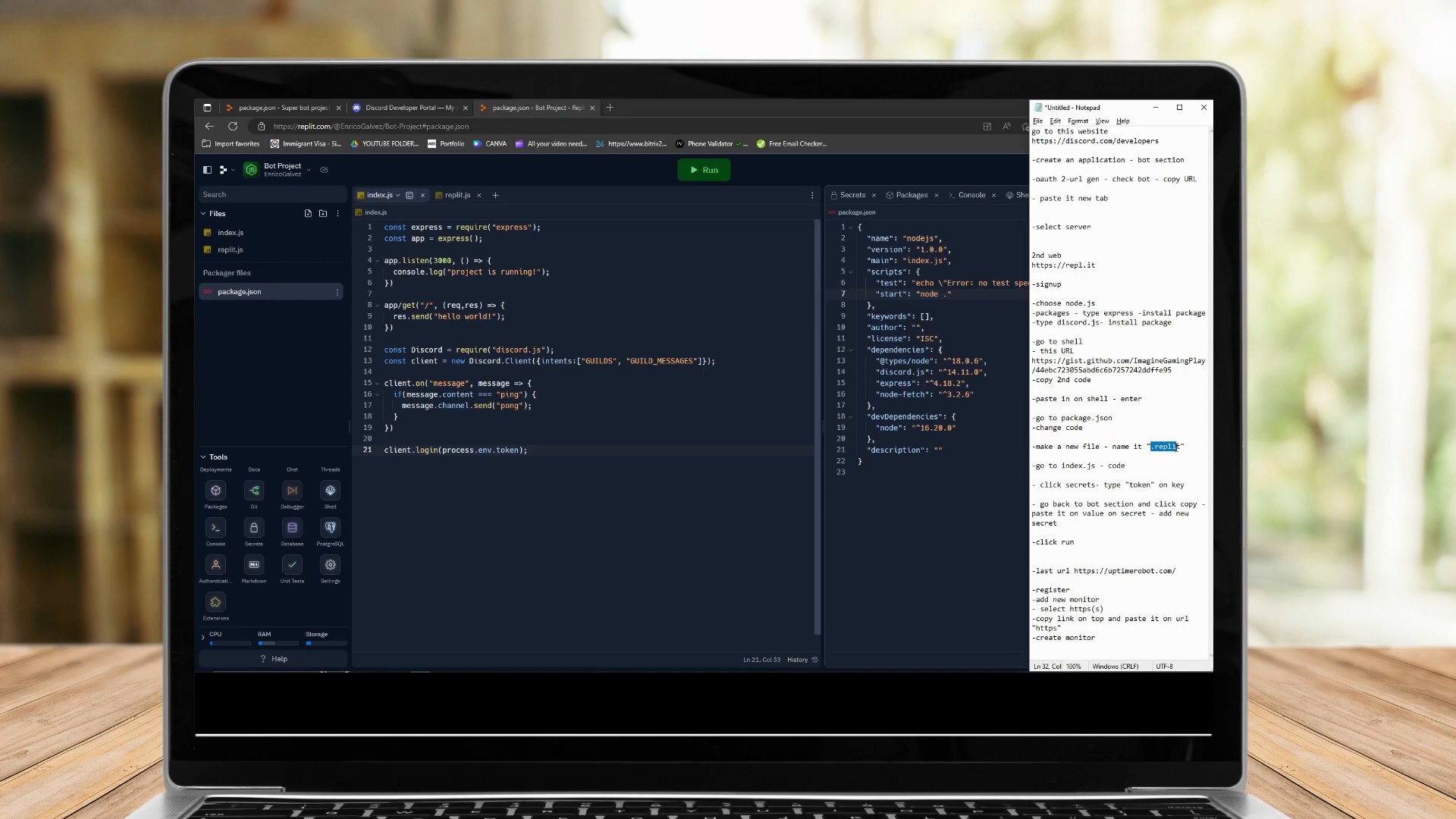
Review the Bot Project's replit.js and index.js code alongside the notes.
left_click(308, 213)
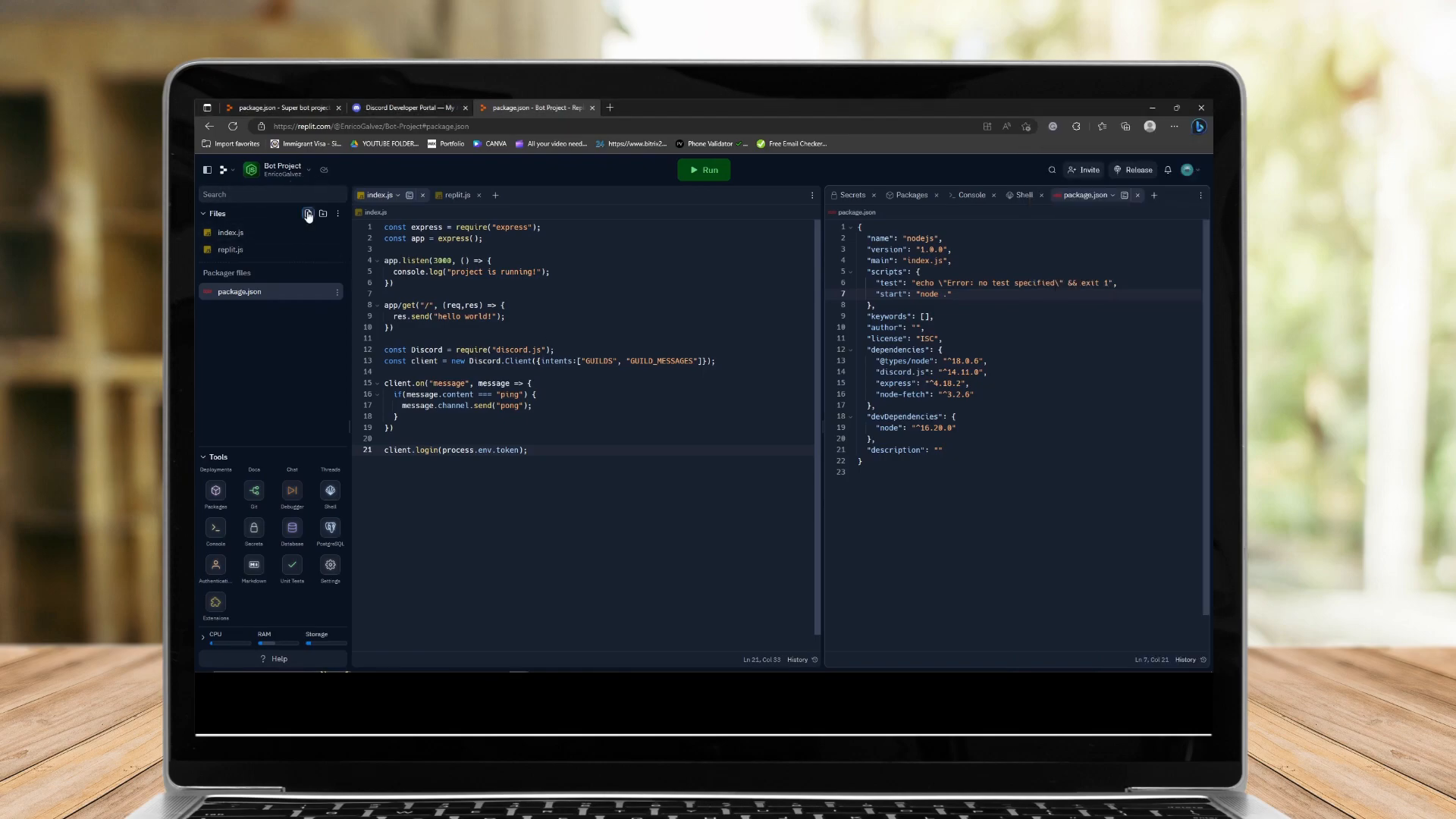
left_click(235, 250)
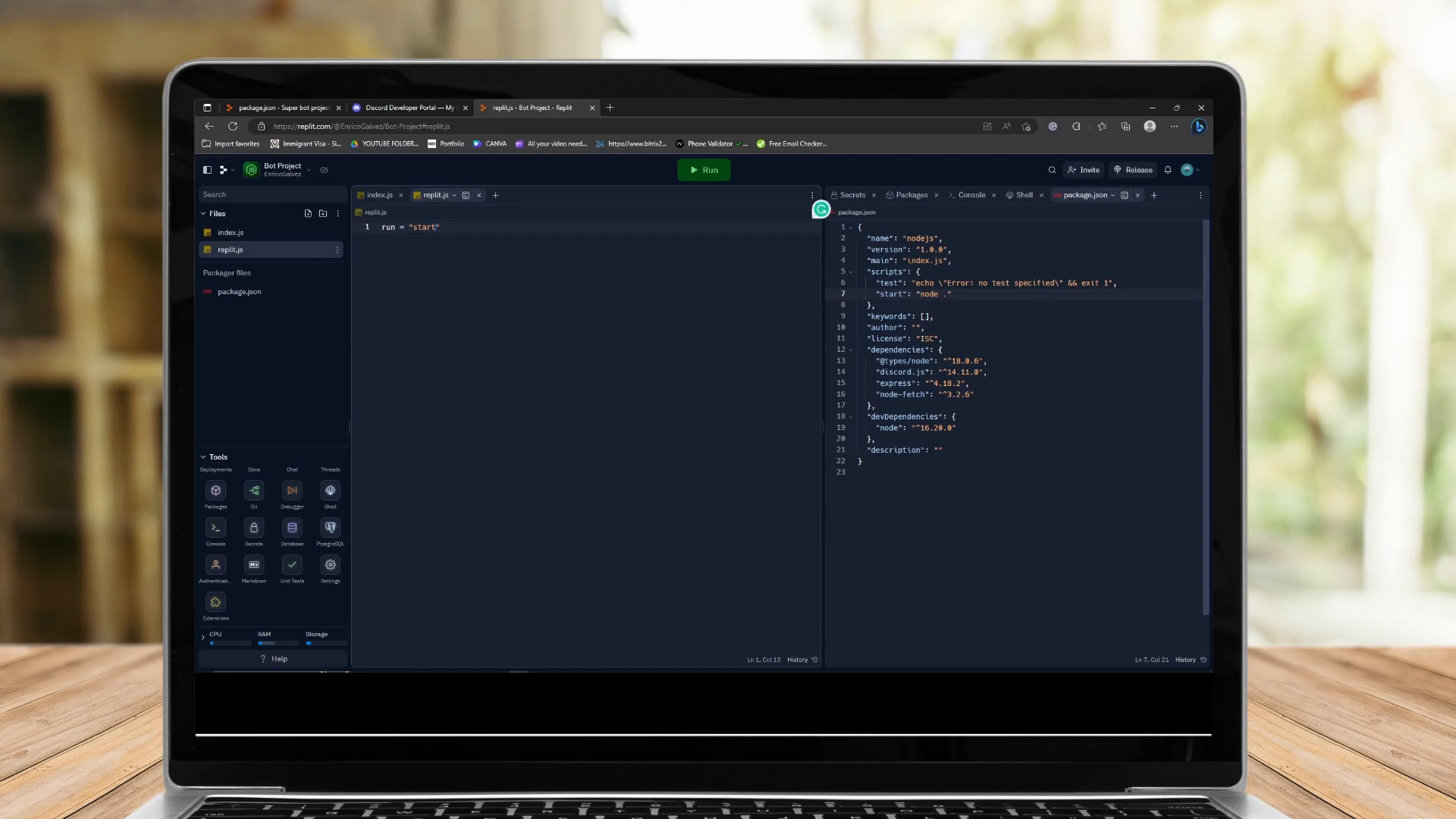
left_click(419, 671)
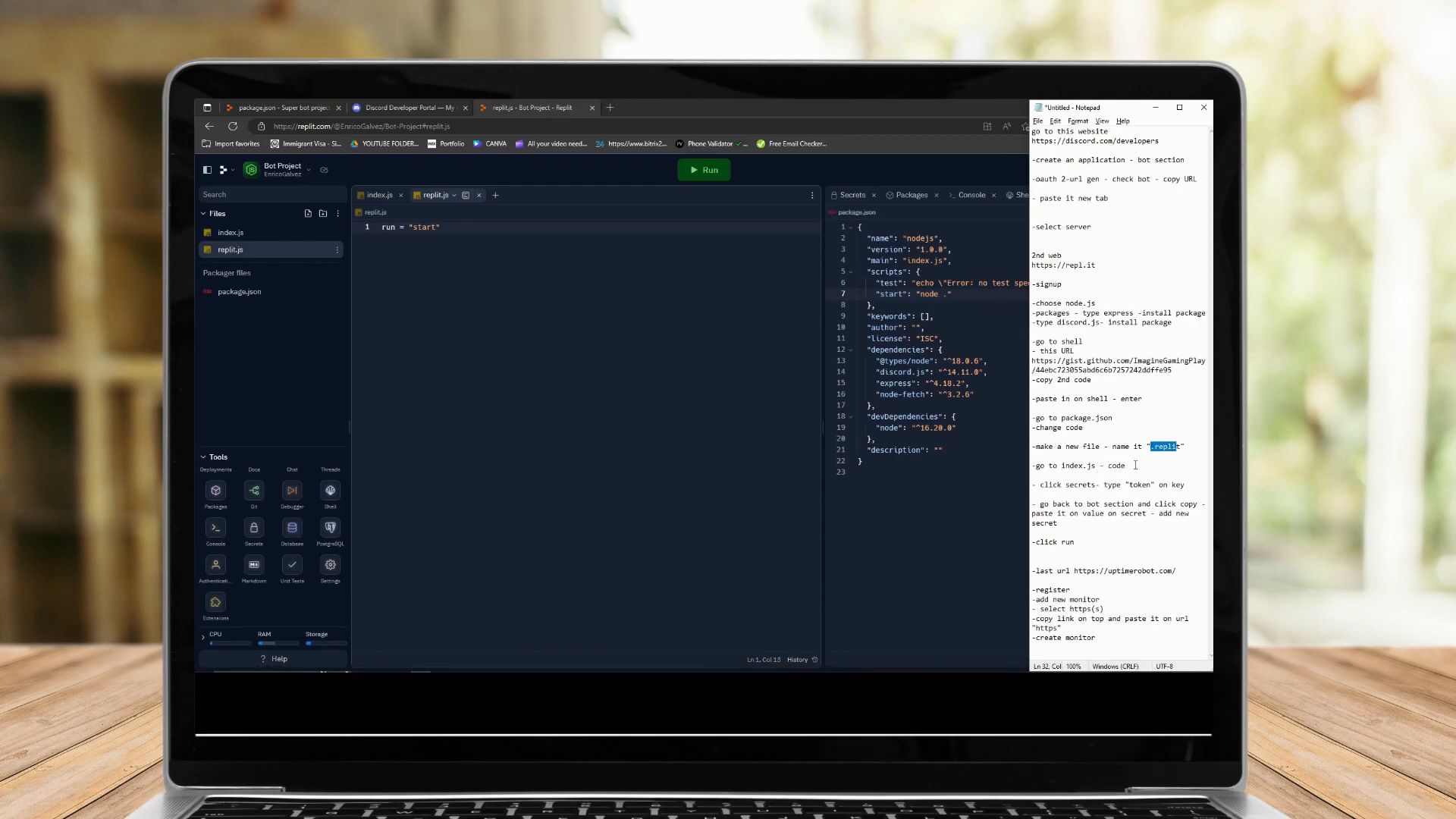
left_click(238, 235)
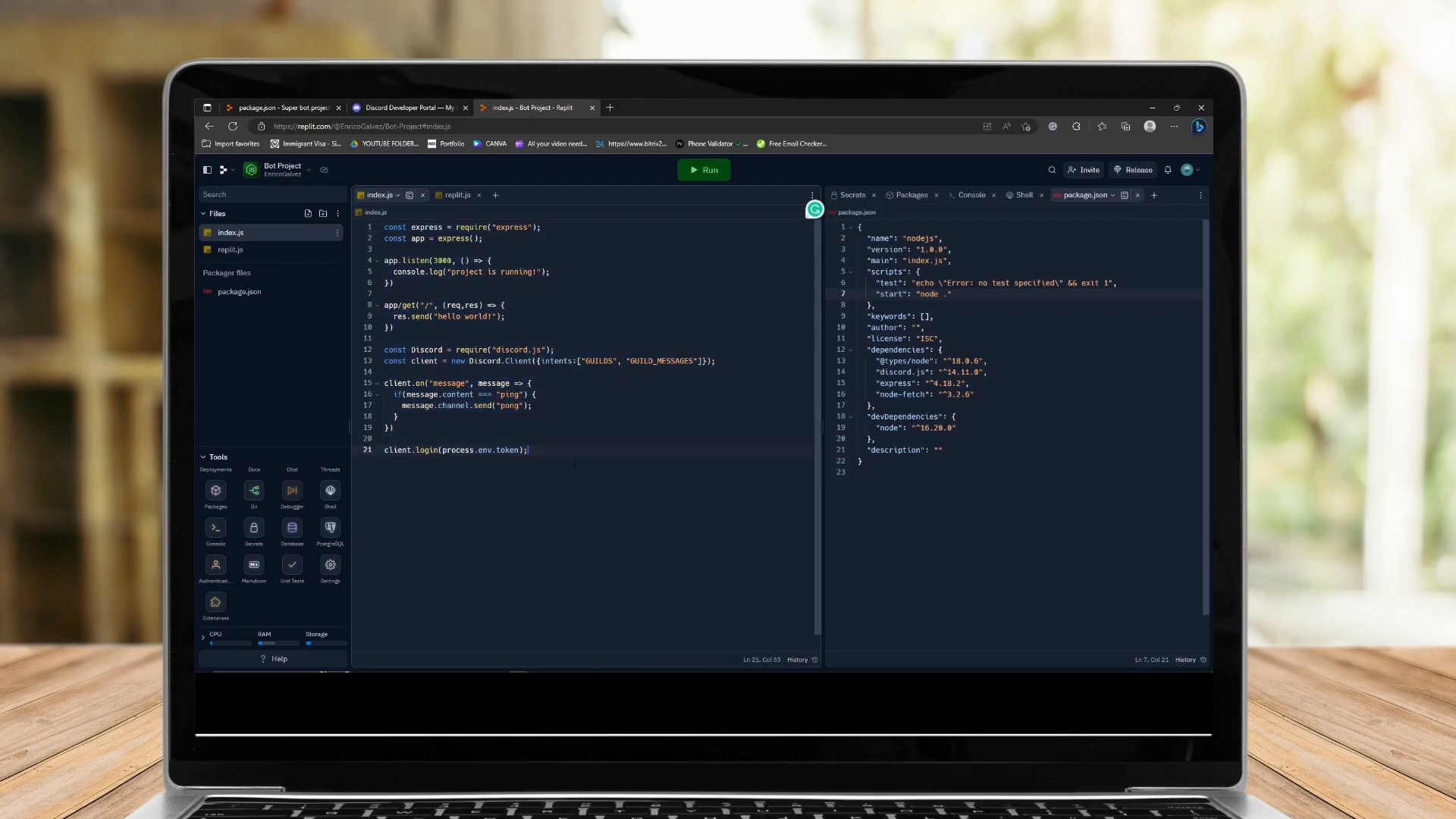
key("alt+Tab")
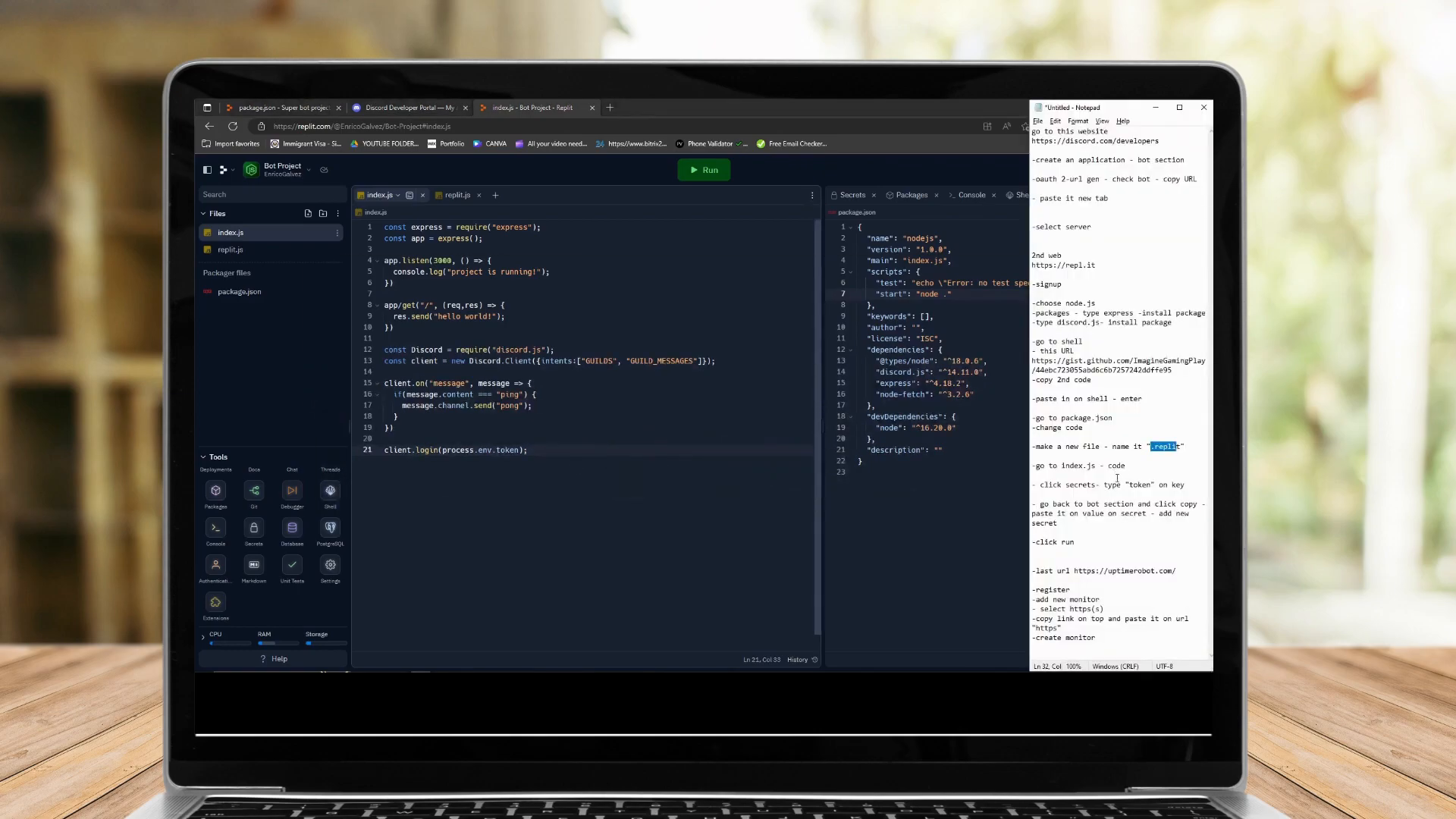
scroll(933, 461, "down", 1)
left_click(264, 393)
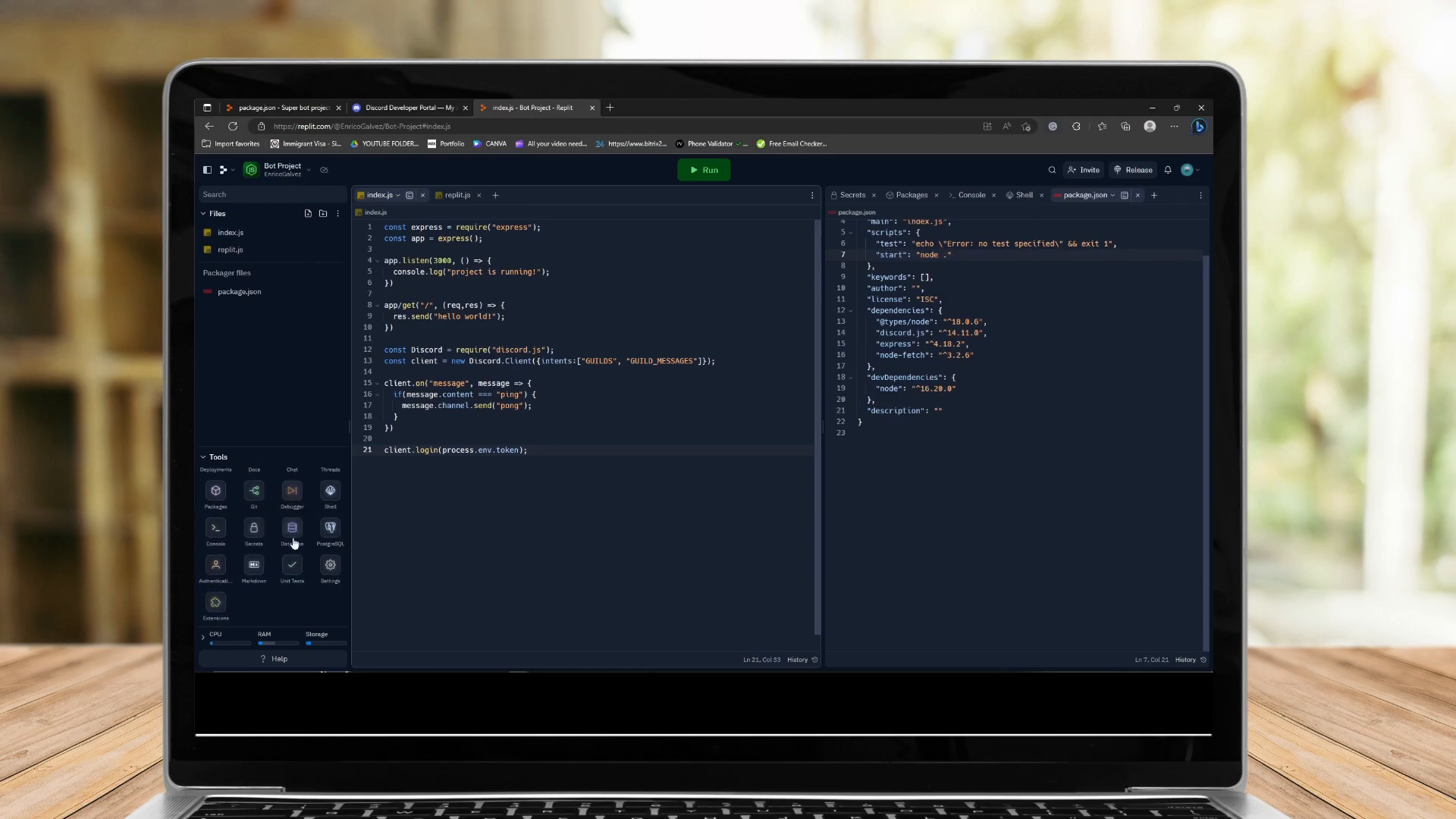
Open Secrets and enter Token as the new secret's key.
left_click(254, 529)
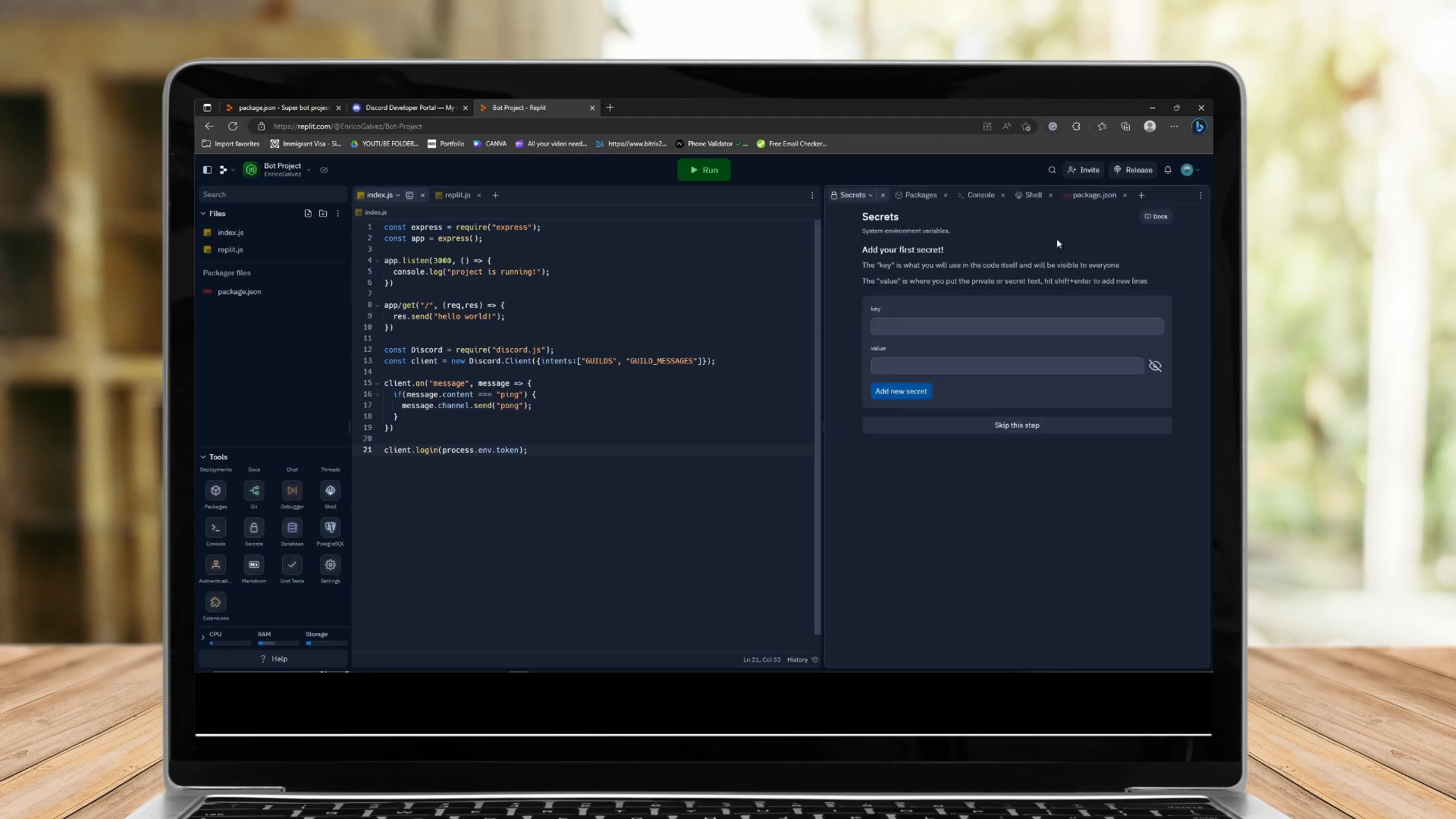
key("alt+Tab")
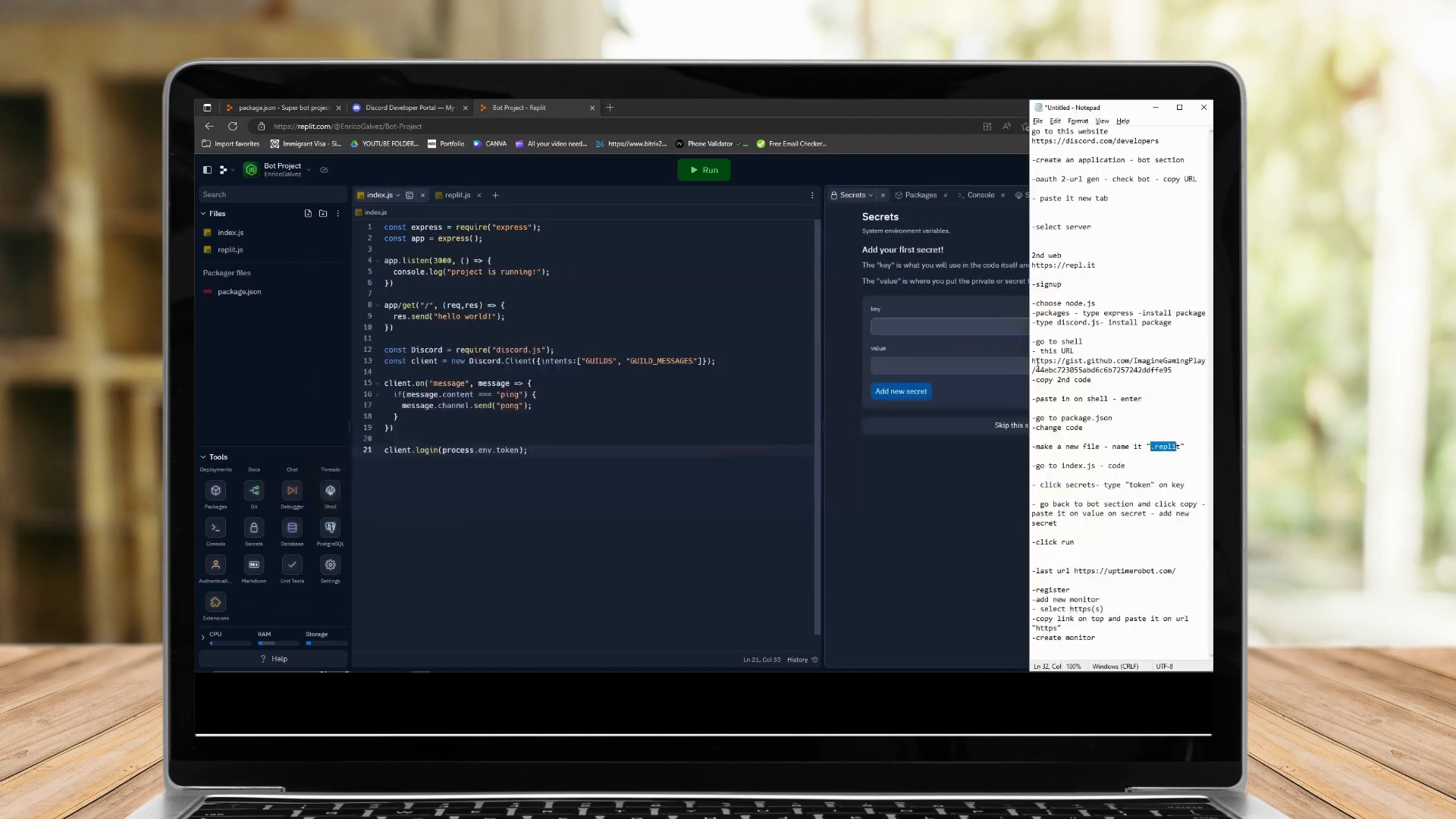
left_click(962, 328)
type("Token")
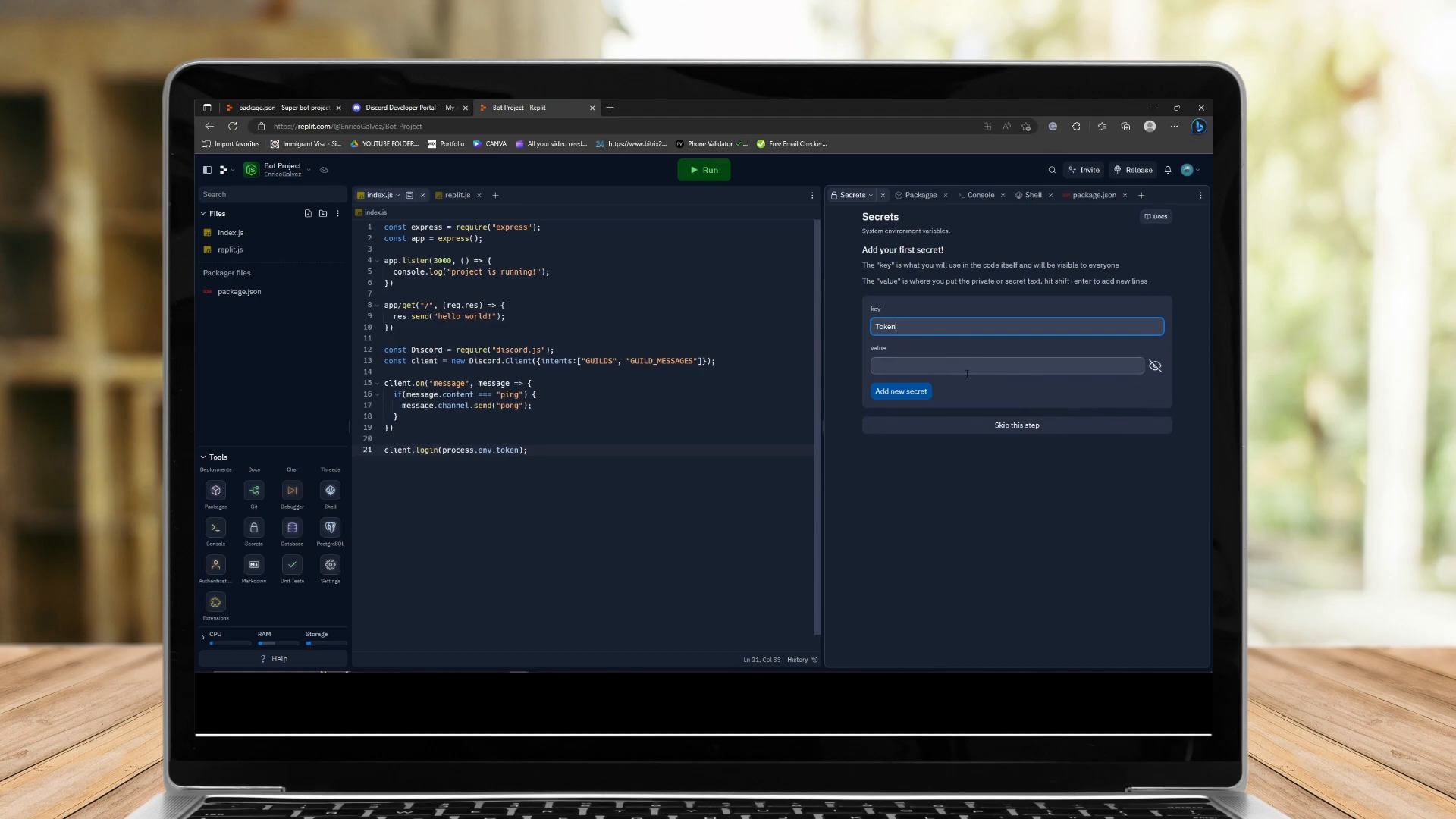
In the Developer Portal's Bot section, reset the bot token and copy the new one.
left_click(408, 106)
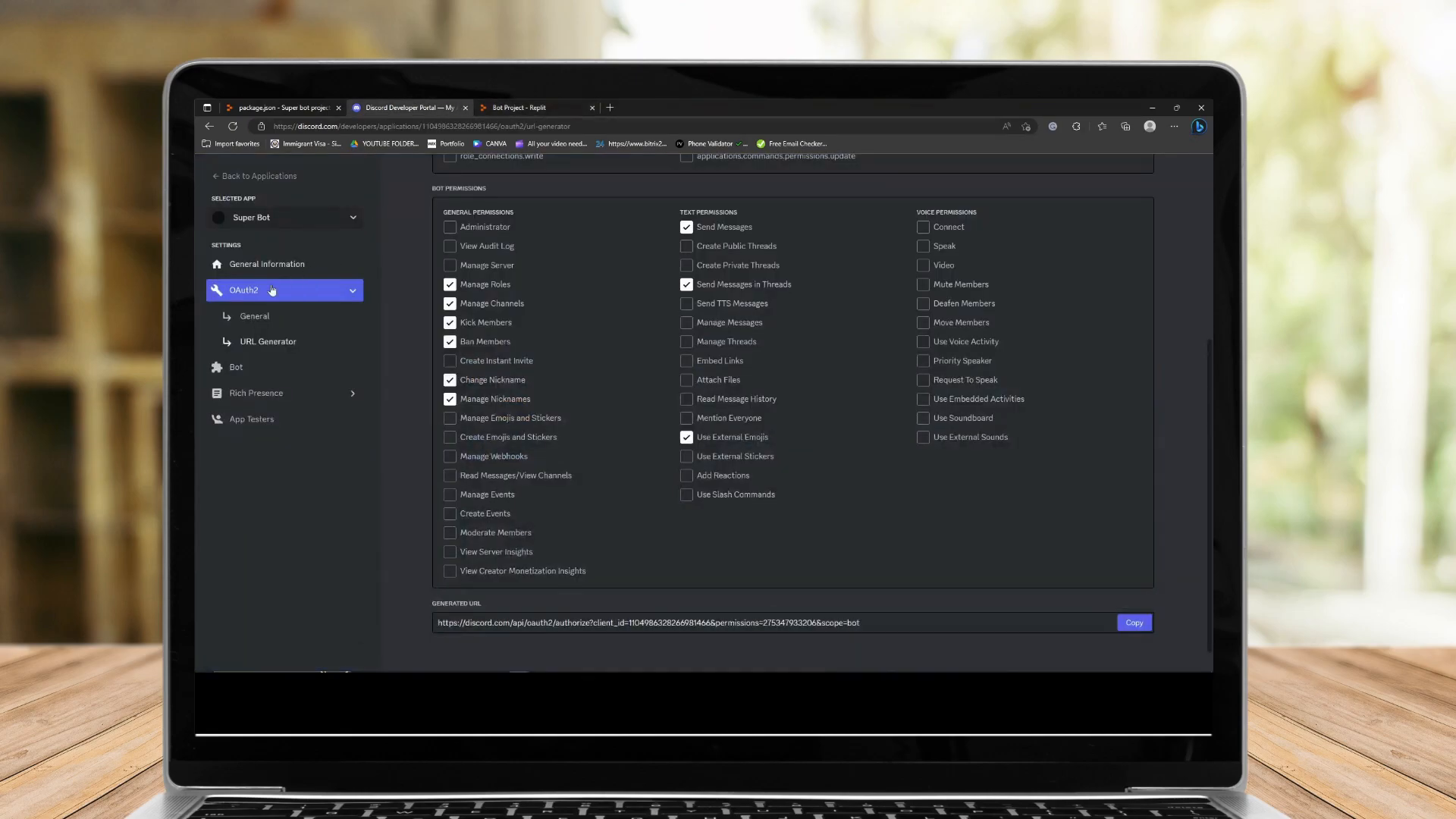
left_click(251, 418)
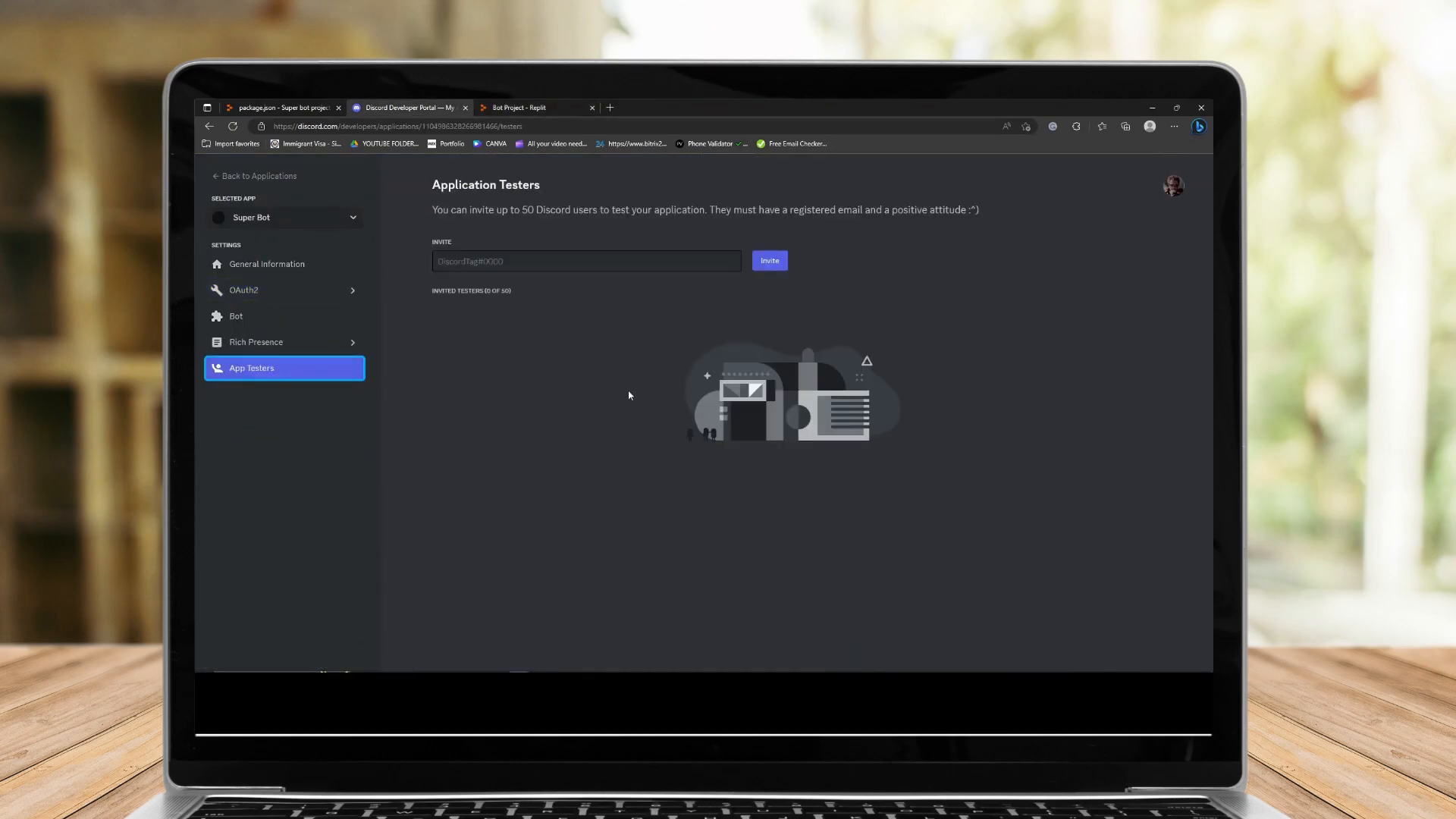
left_click(254, 318)
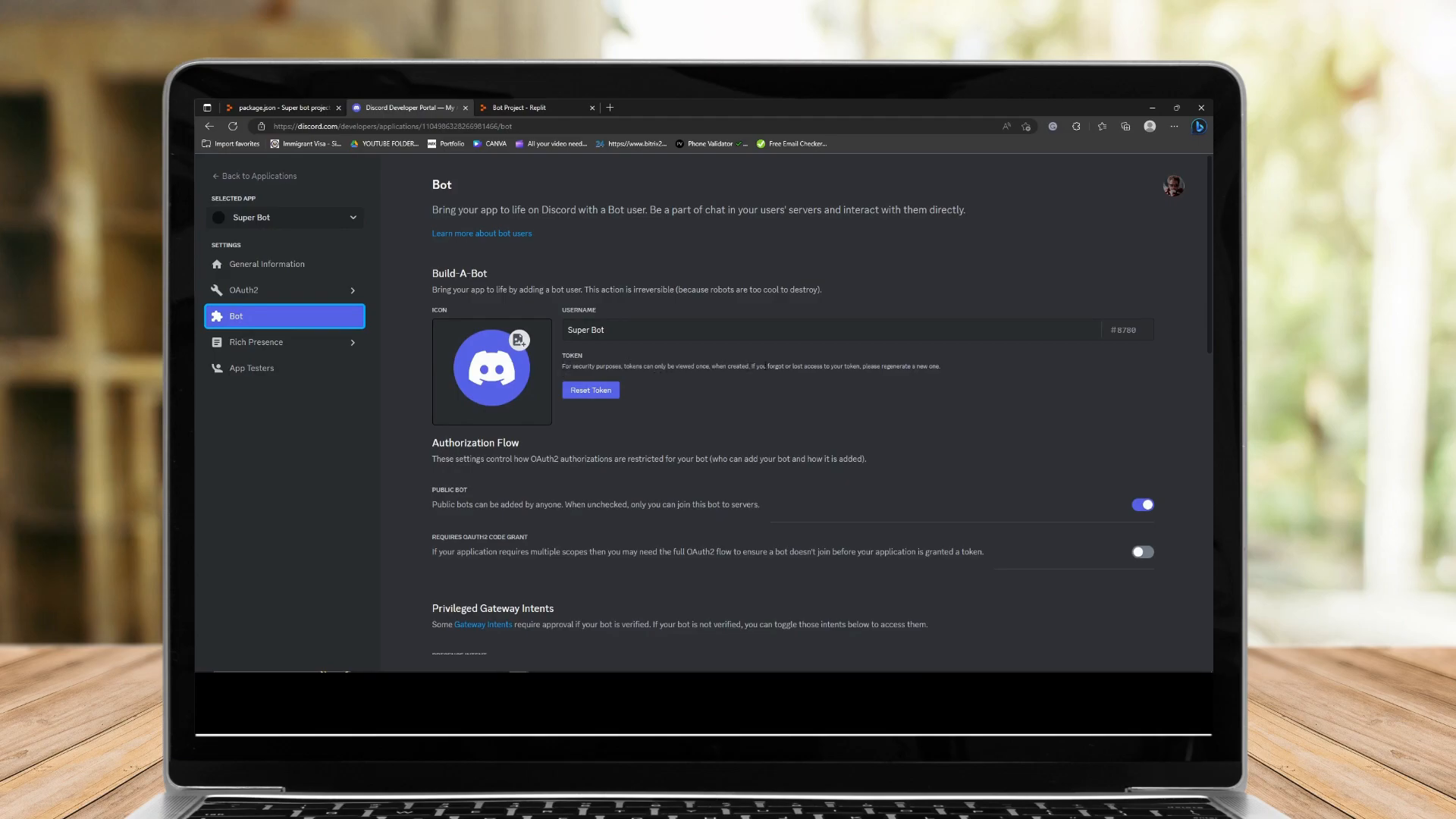
left_click(590, 390)
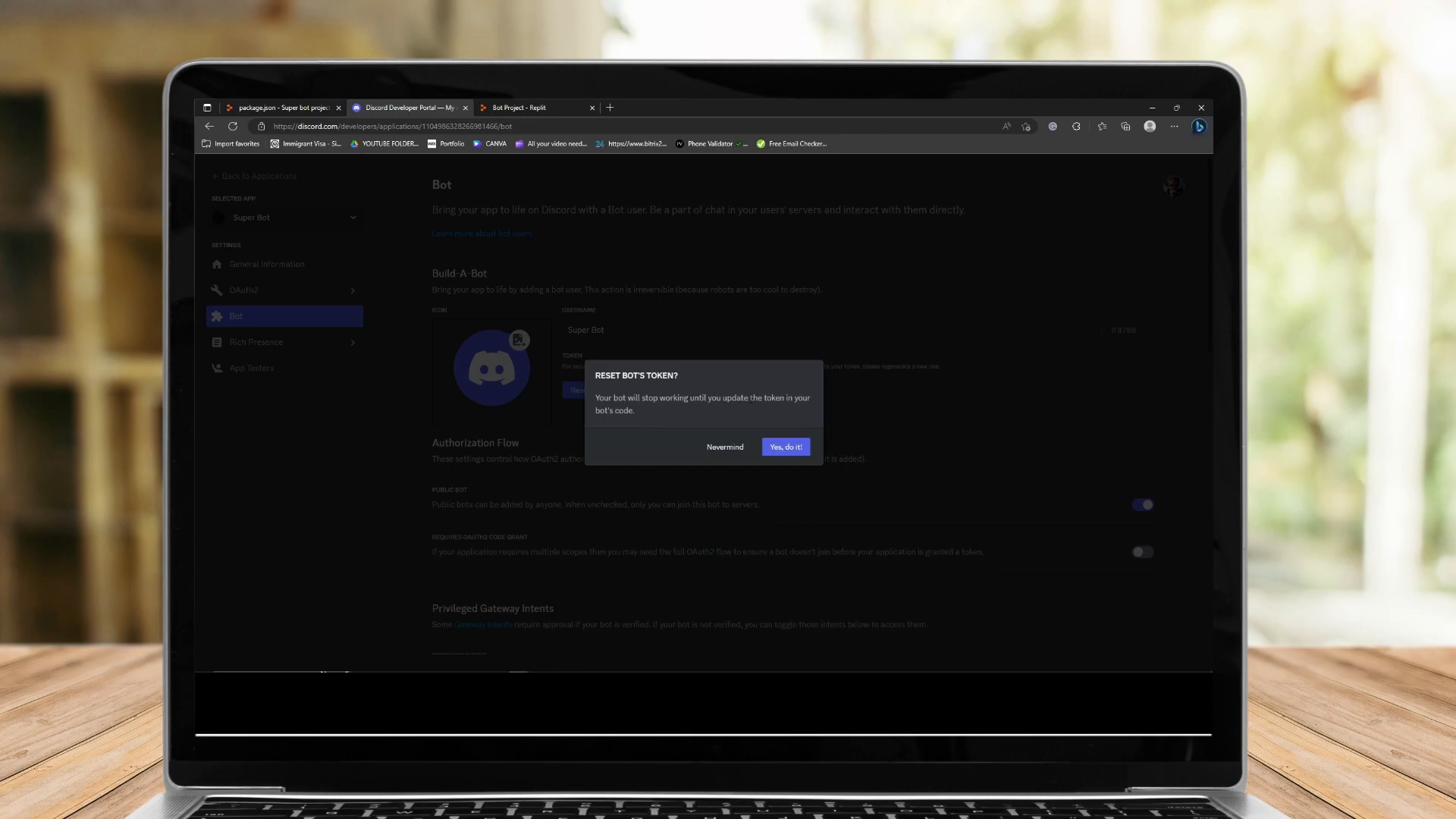
left_click(789, 446)
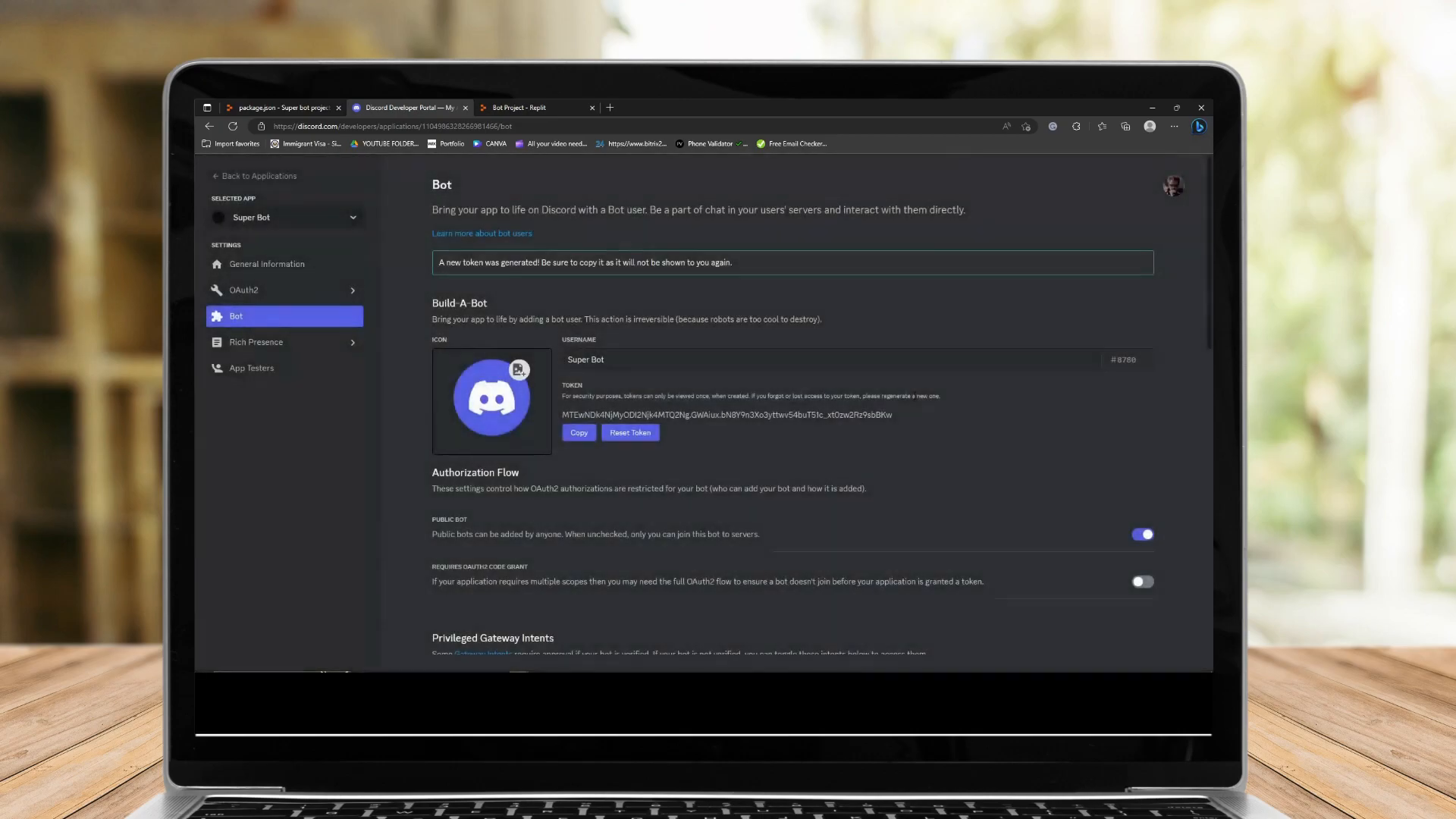
left_click(579, 432)
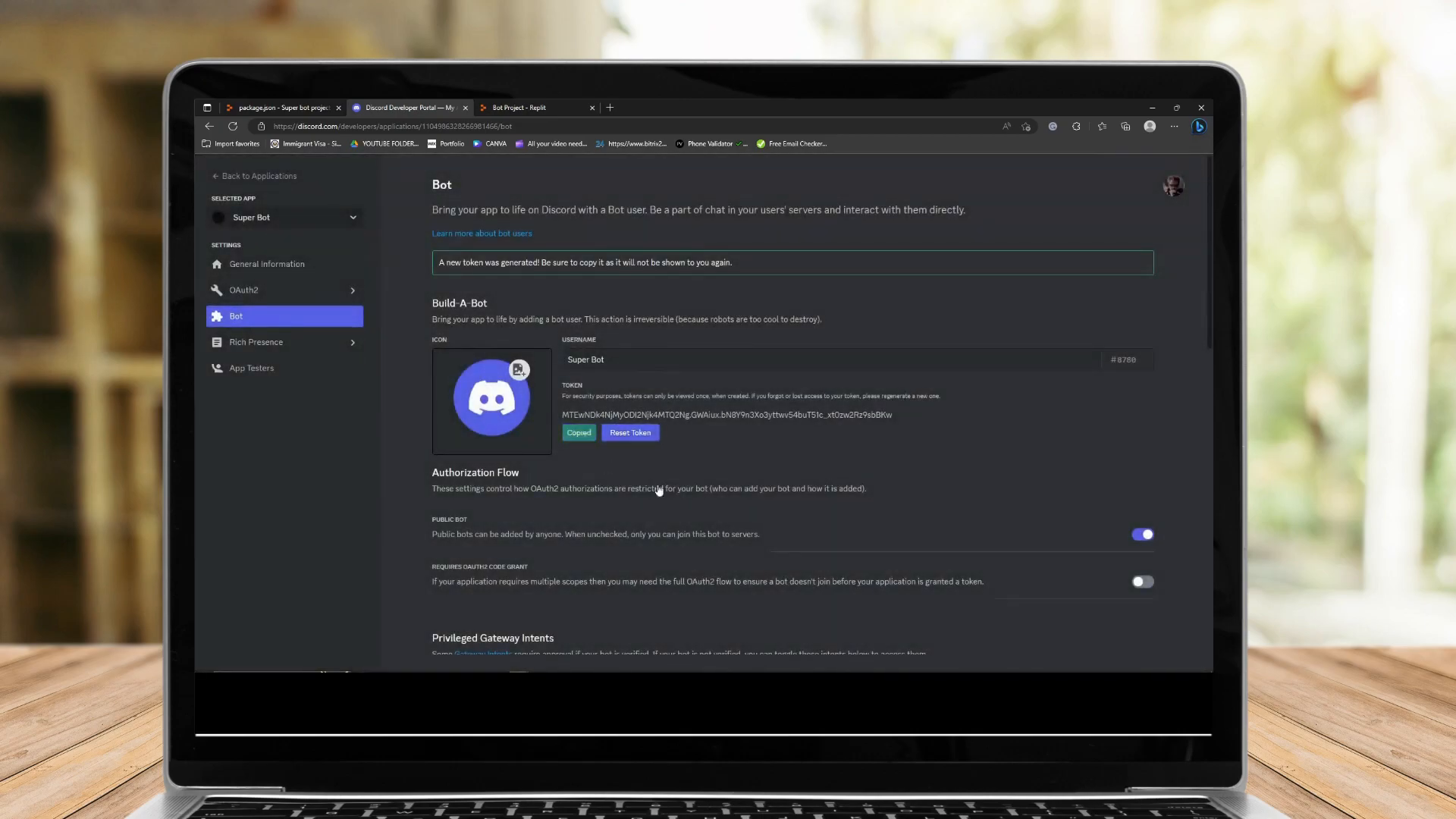
Paste the bot token as the secret's value, add the secret, and dismiss the Secrets tips.
left_click(553, 107)
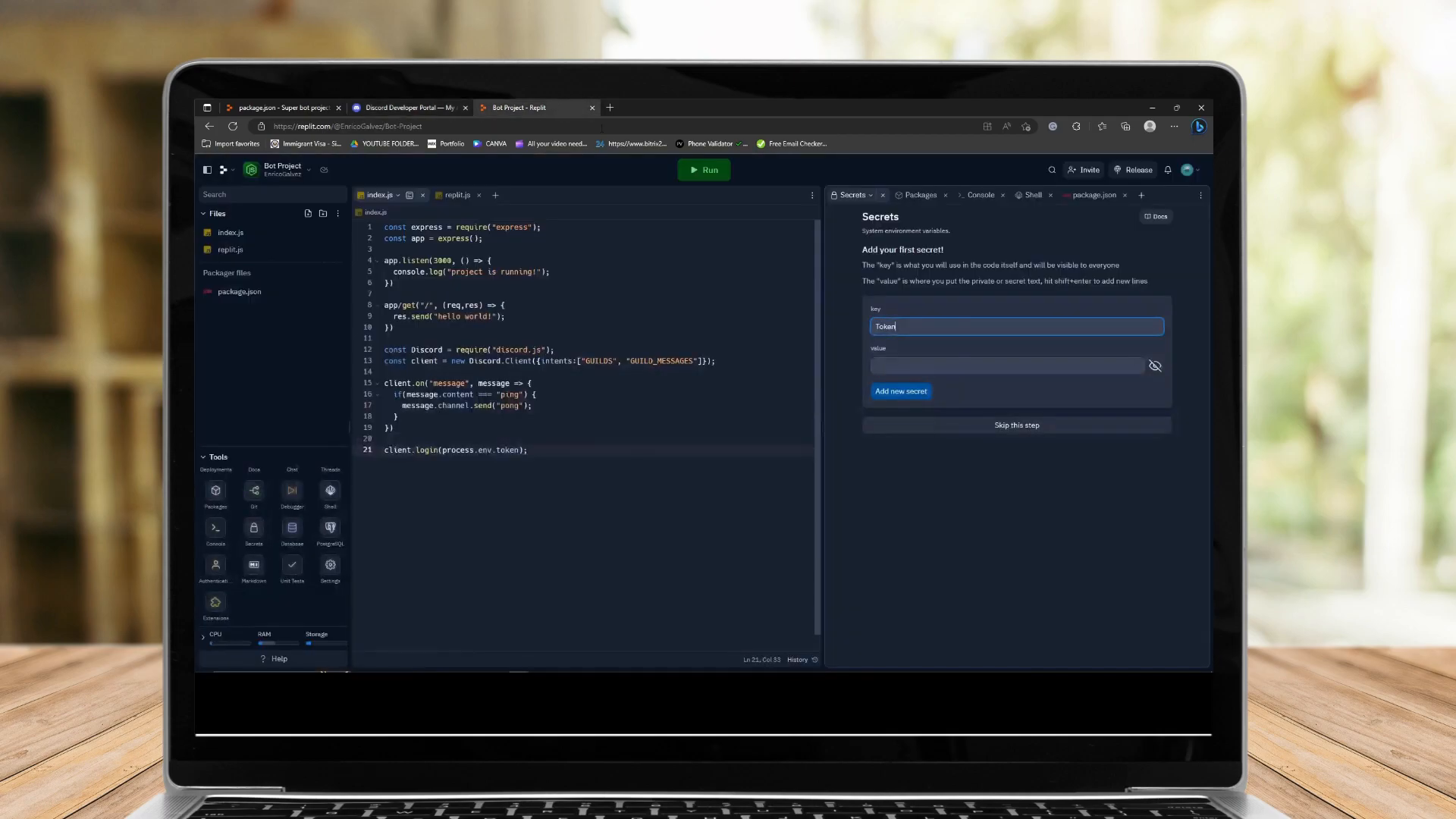
left_click(916, 364)
key("ctrl+v")
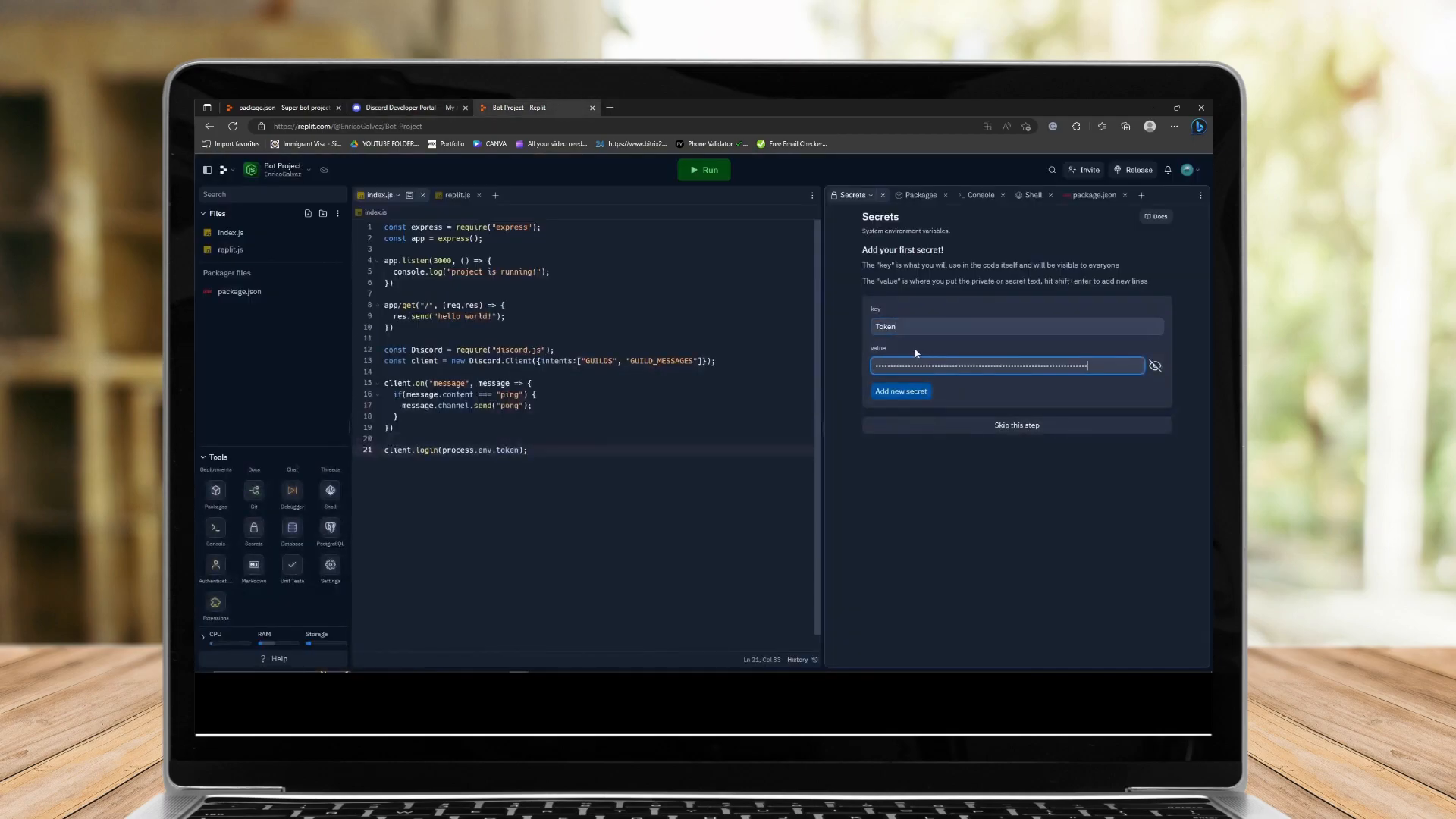
left_click(914, 400)
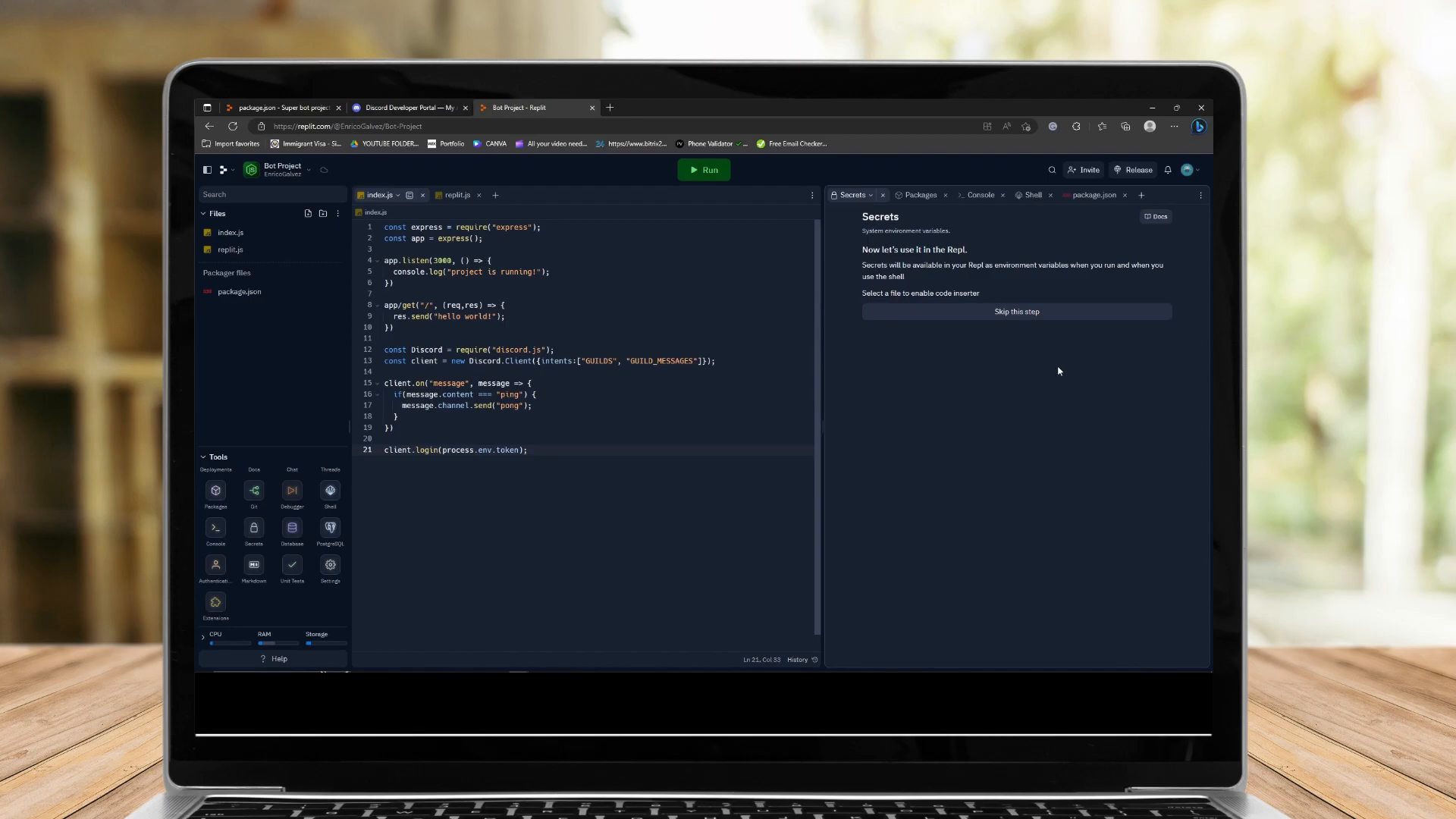
left_click(1025, 312)
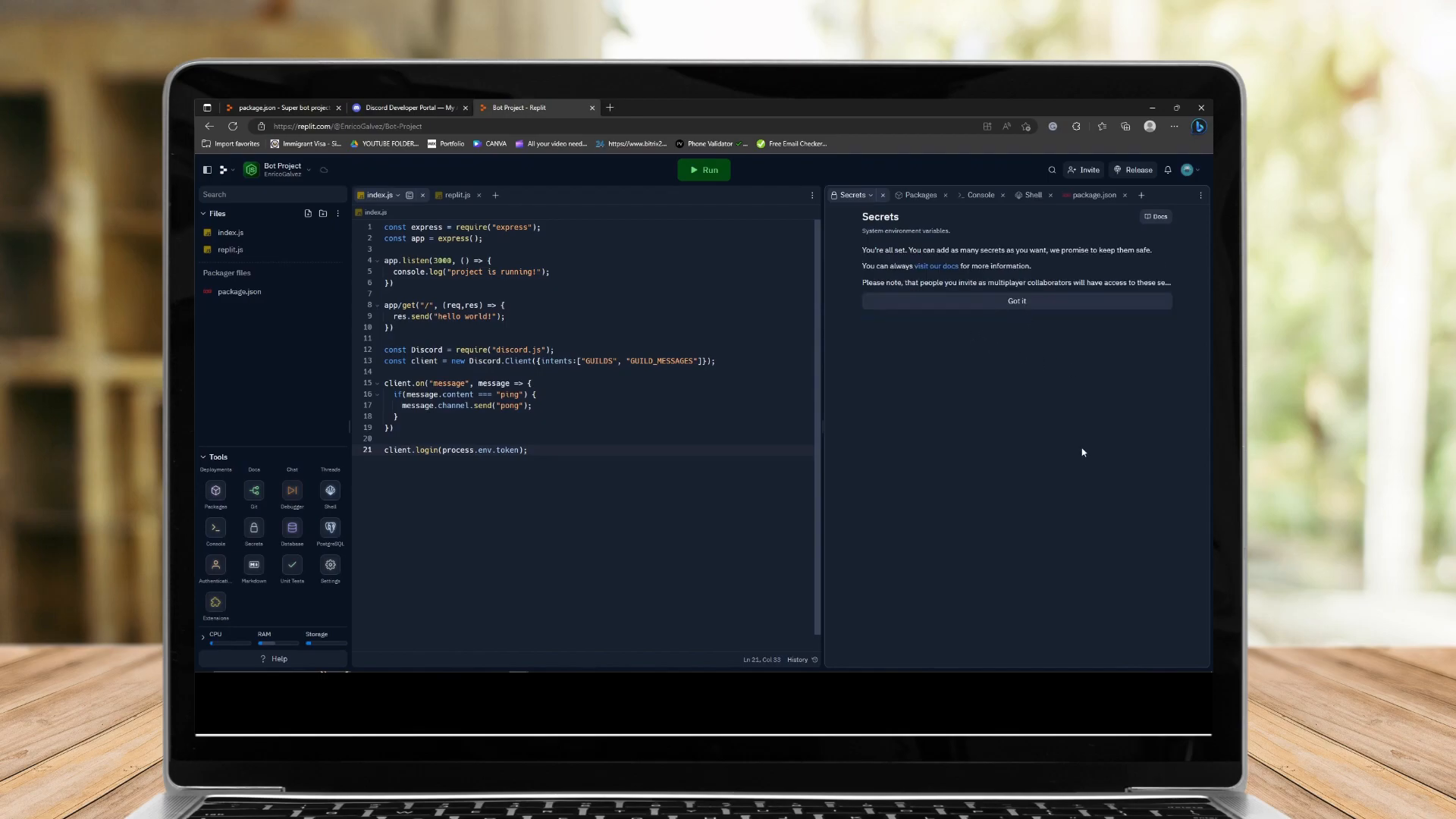
left_click(982, 301)
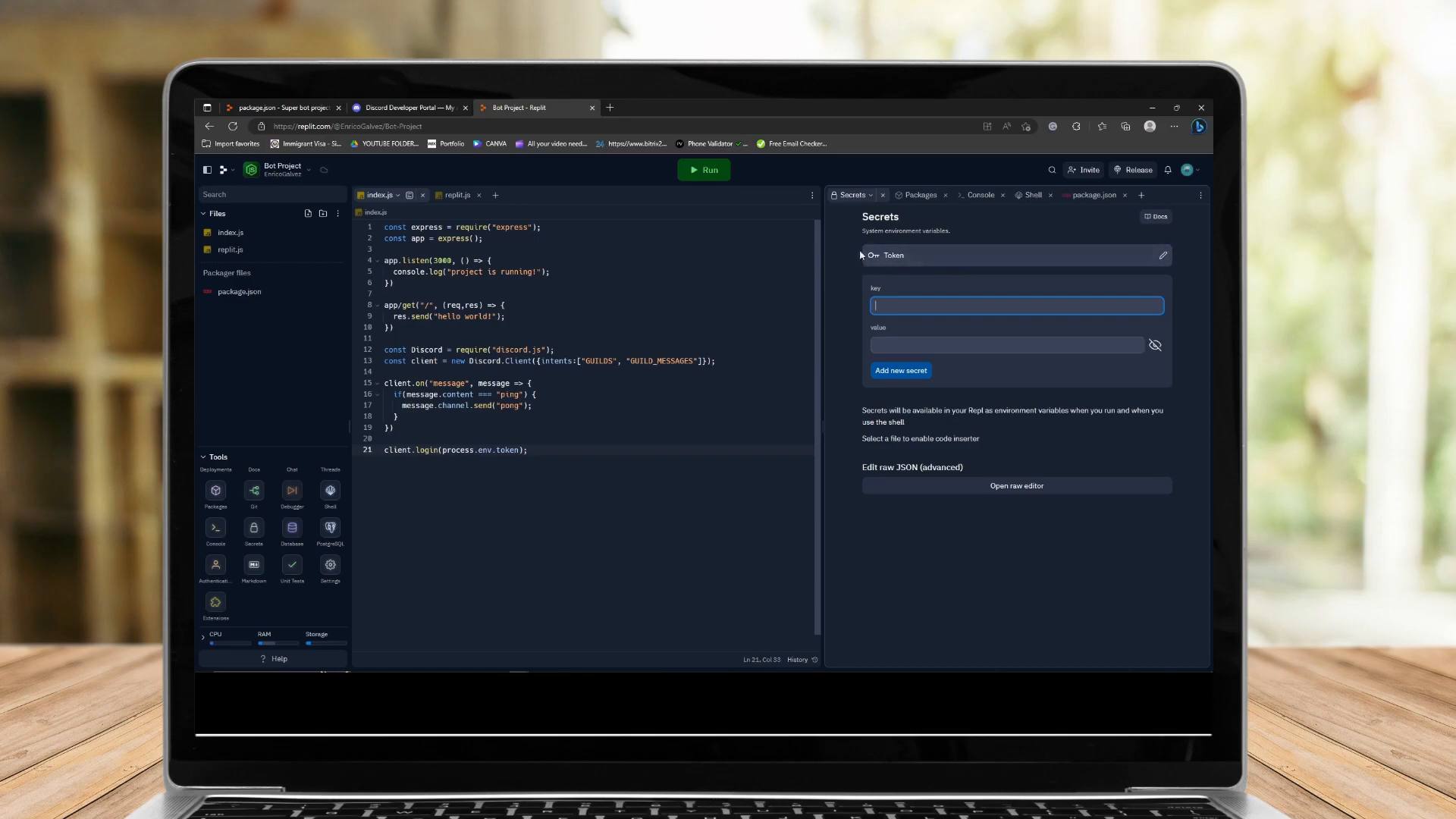
Select the uptimerobot.com URL in the notes.
mouse_move(424, 666)
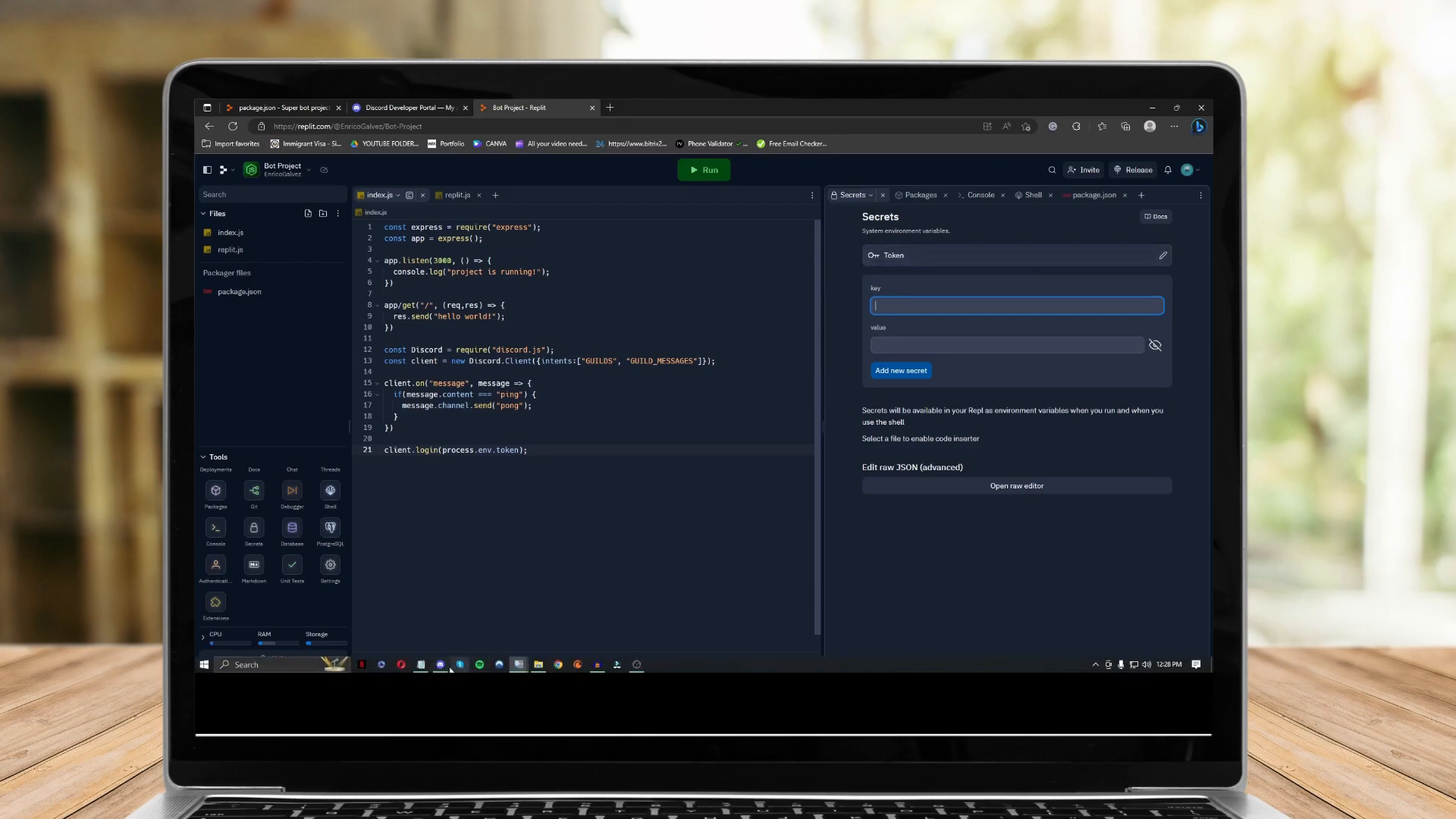
left_click(422, 665)
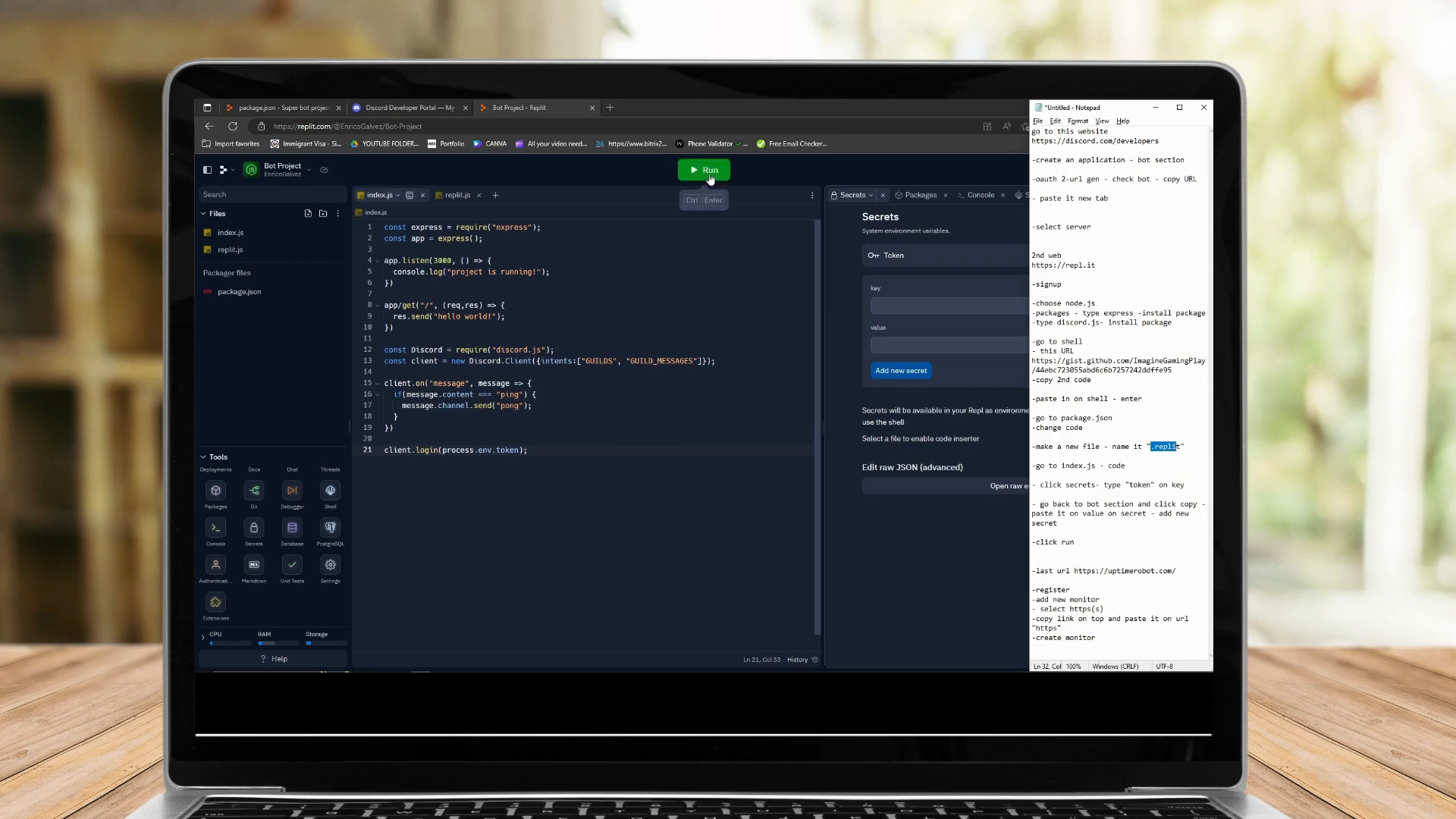
left_click_drag(1057, 570, 1174, 570)
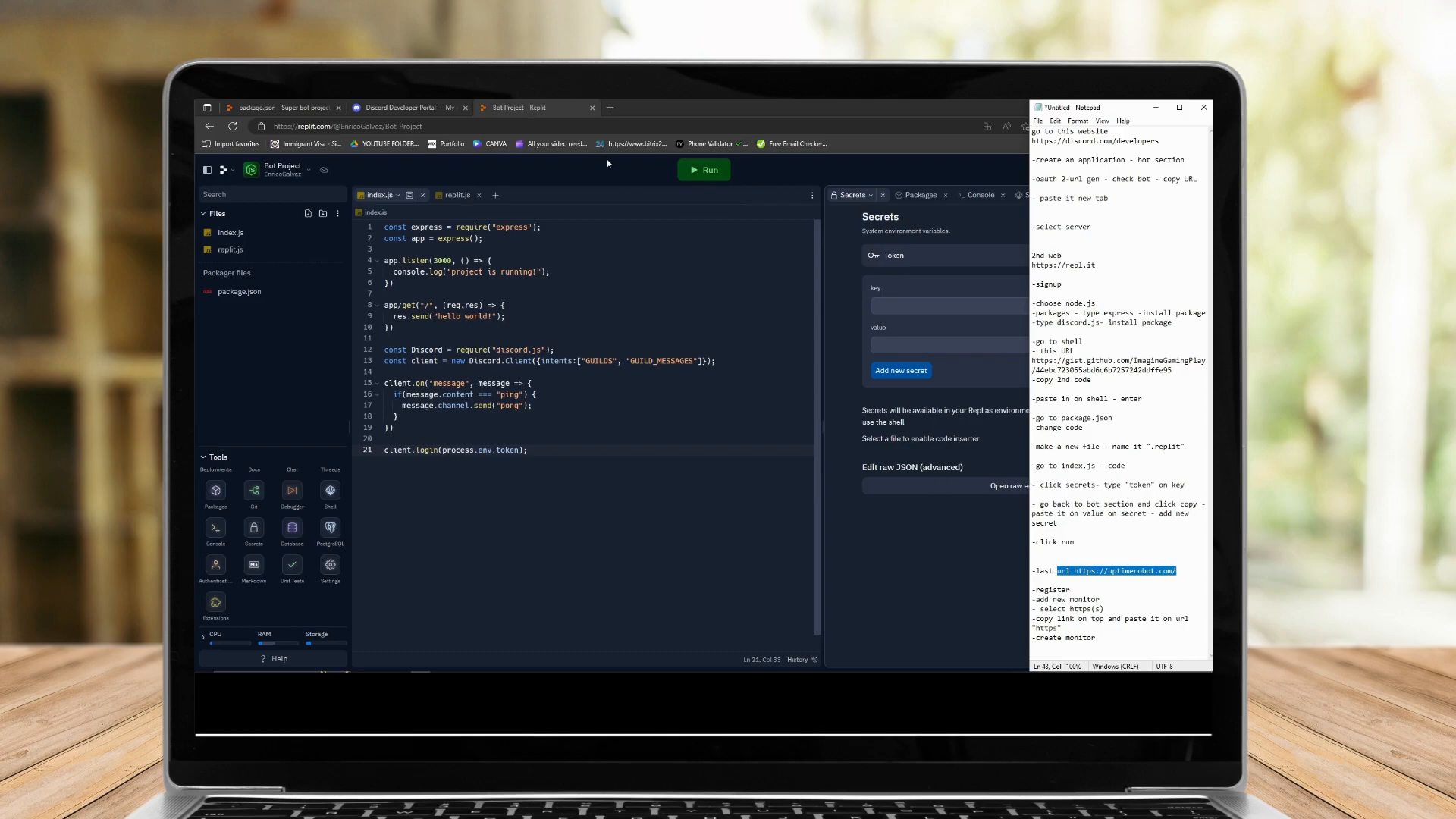
Open uptimerobot.com in a new browser tab by pasting the copied URL.
left_click(610, 108)
left_click(561, 107)
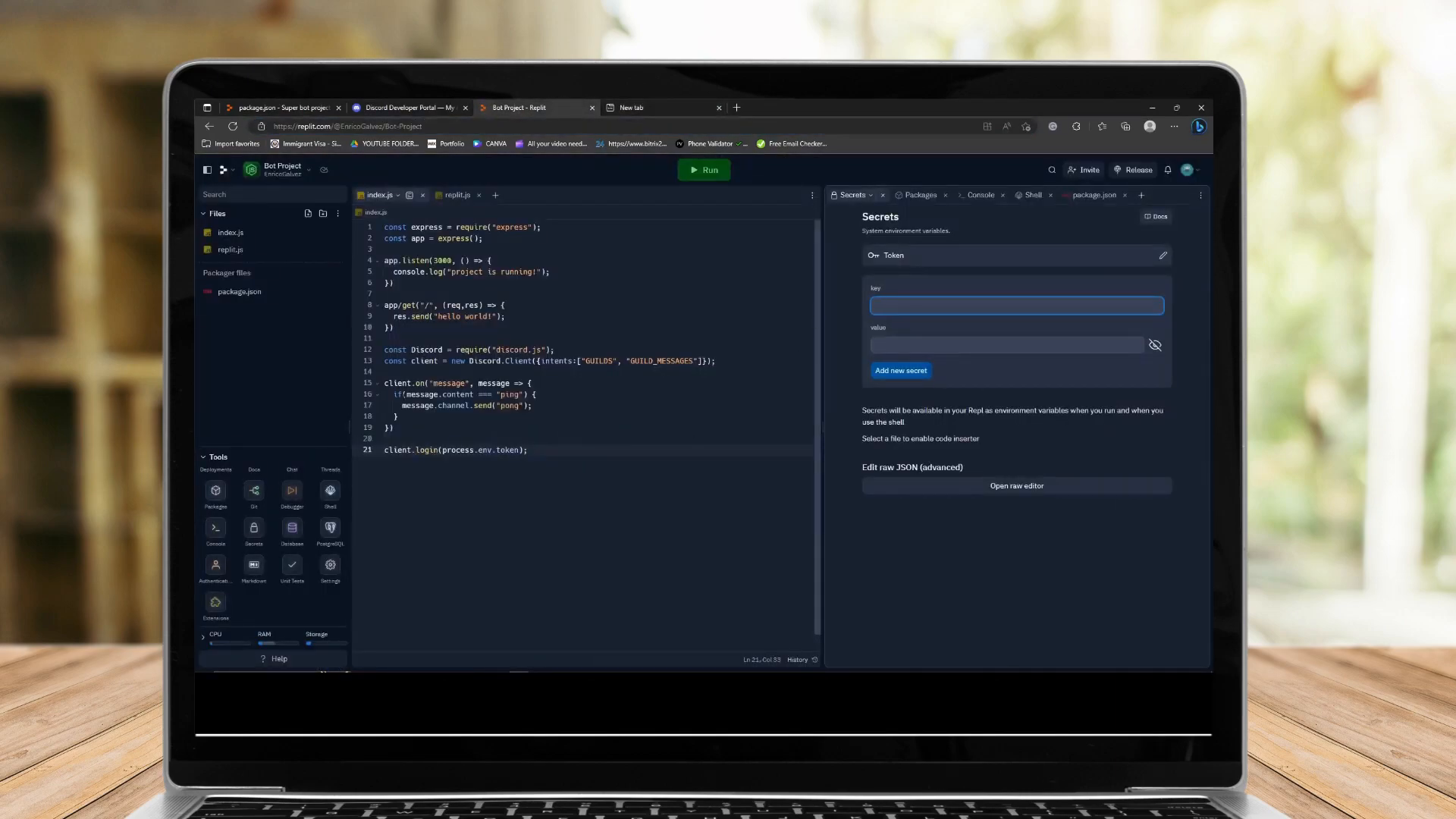
mouse_move(562, 668)
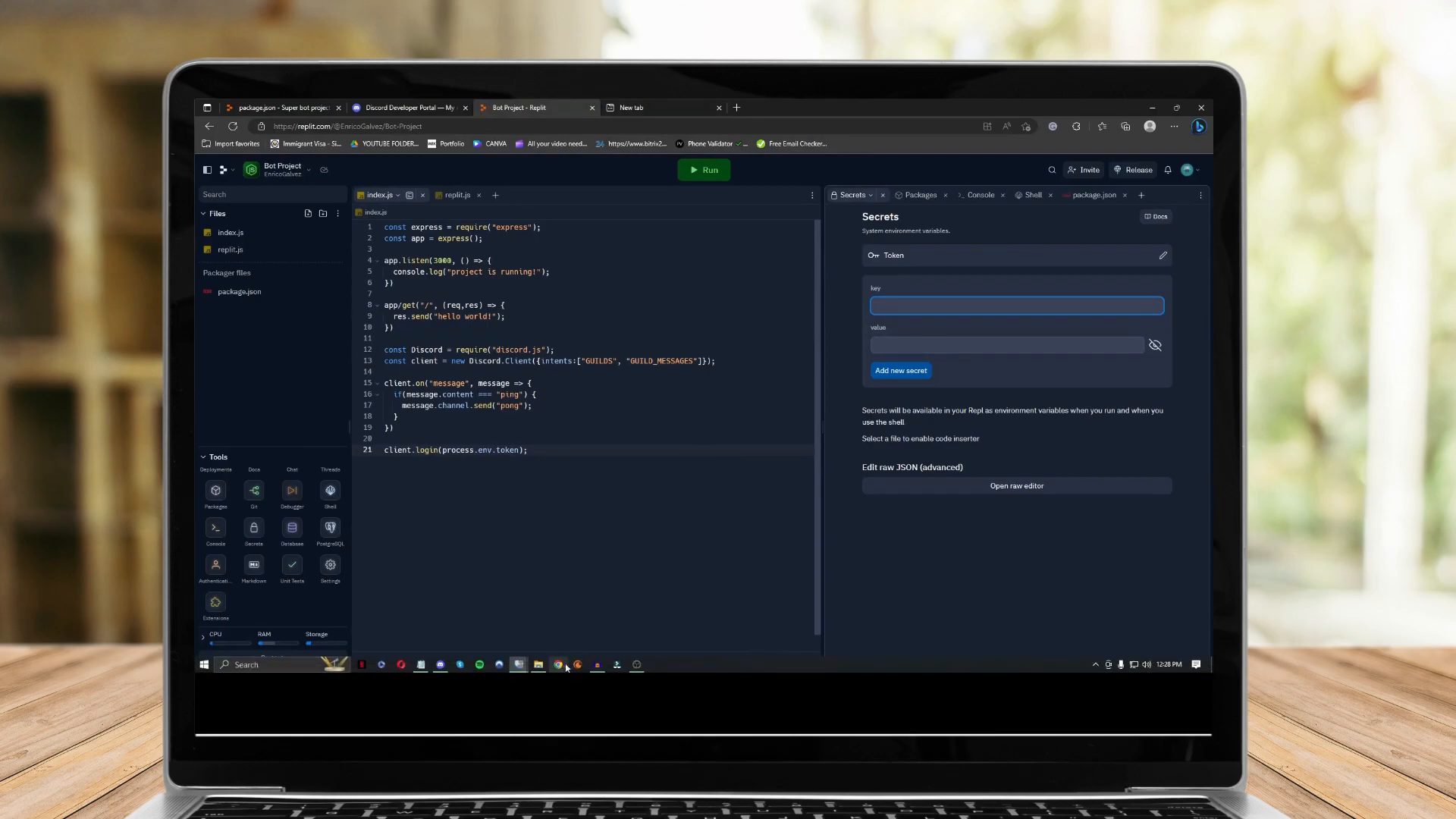
left_click(458, 665)
left_click(824, 101)
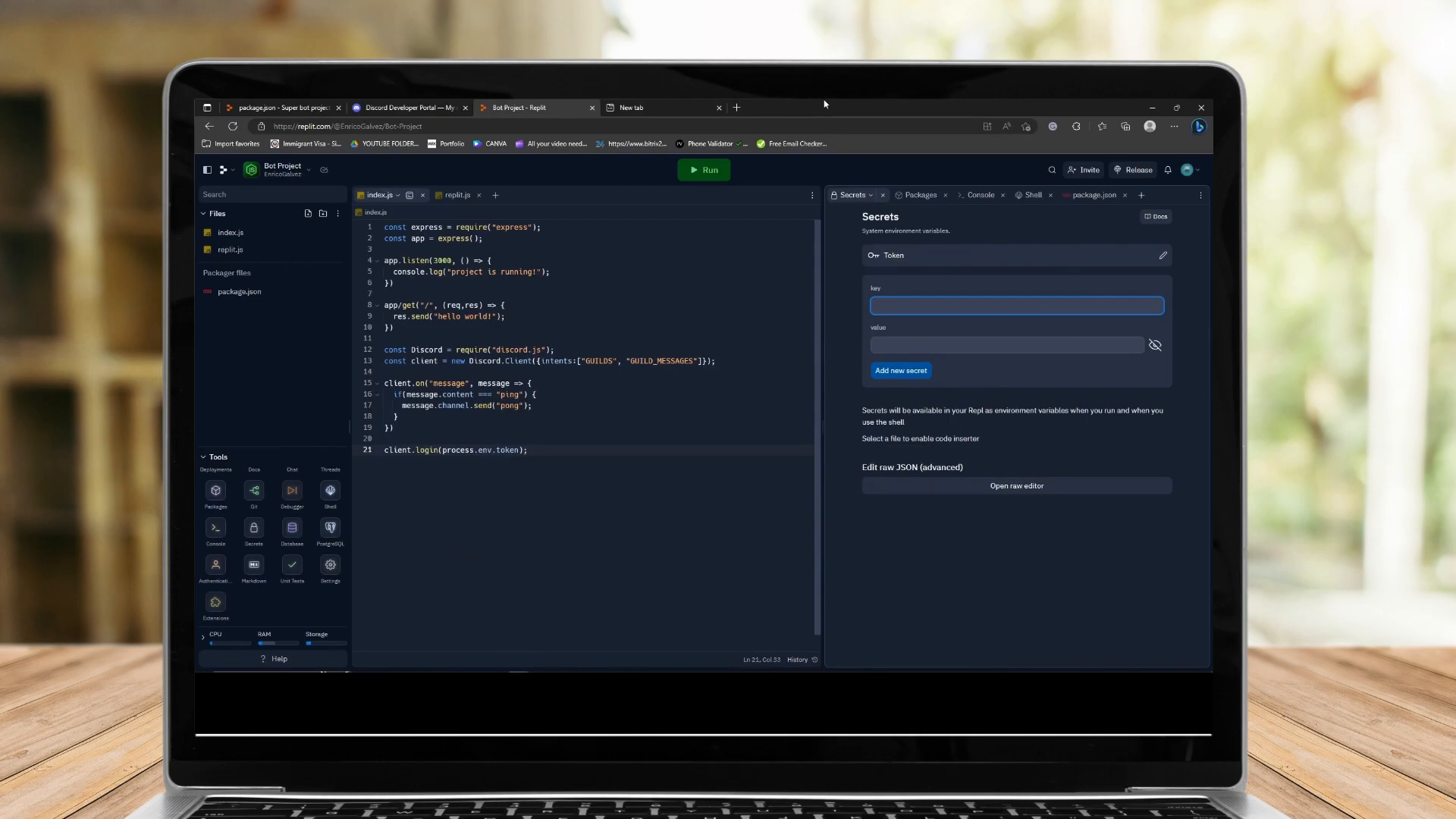
left_click(629, 107)
left_click(582, 122)
key("ctrl+v")
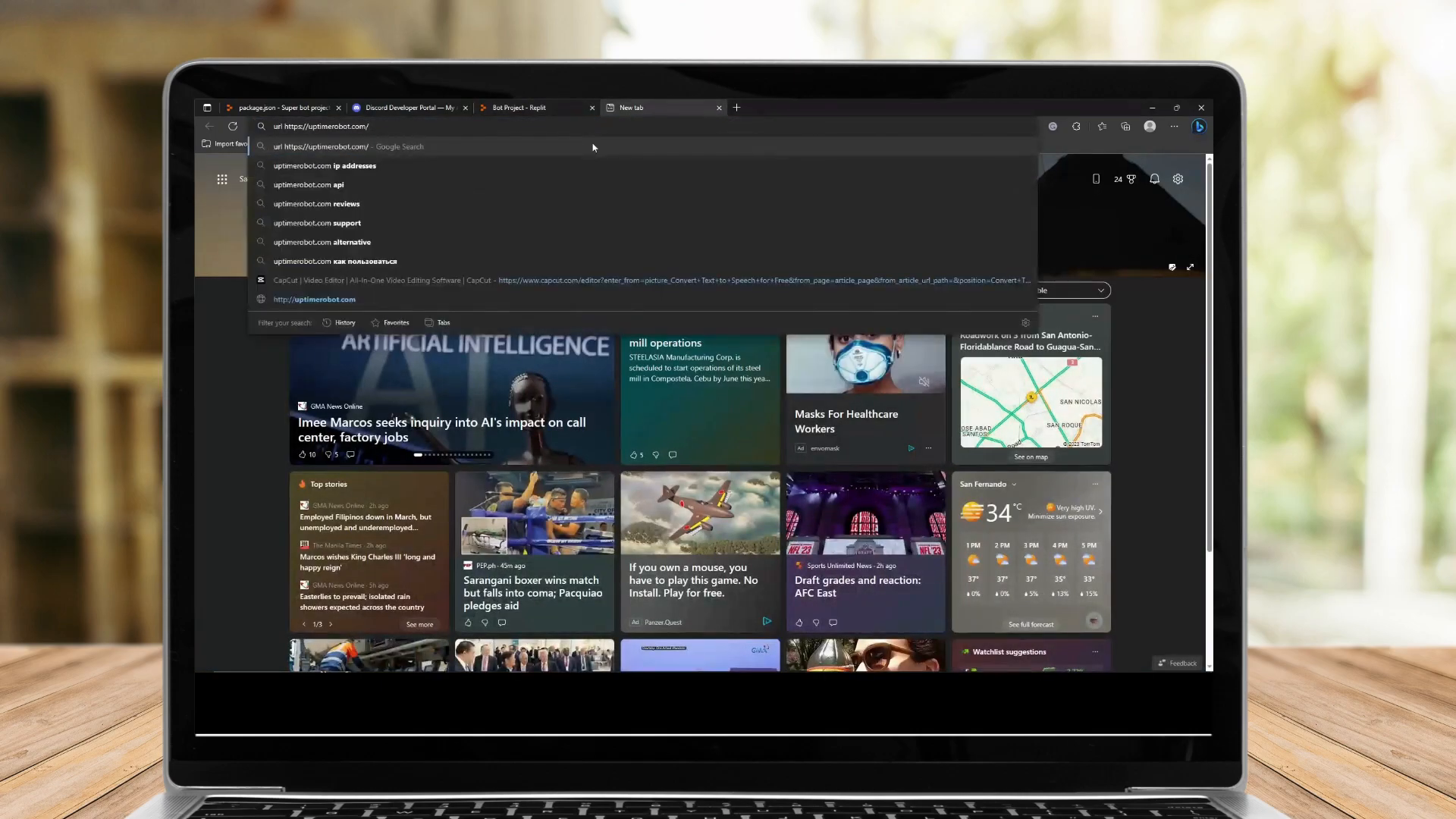
left_click(593, 147)
left_click(472, 287)
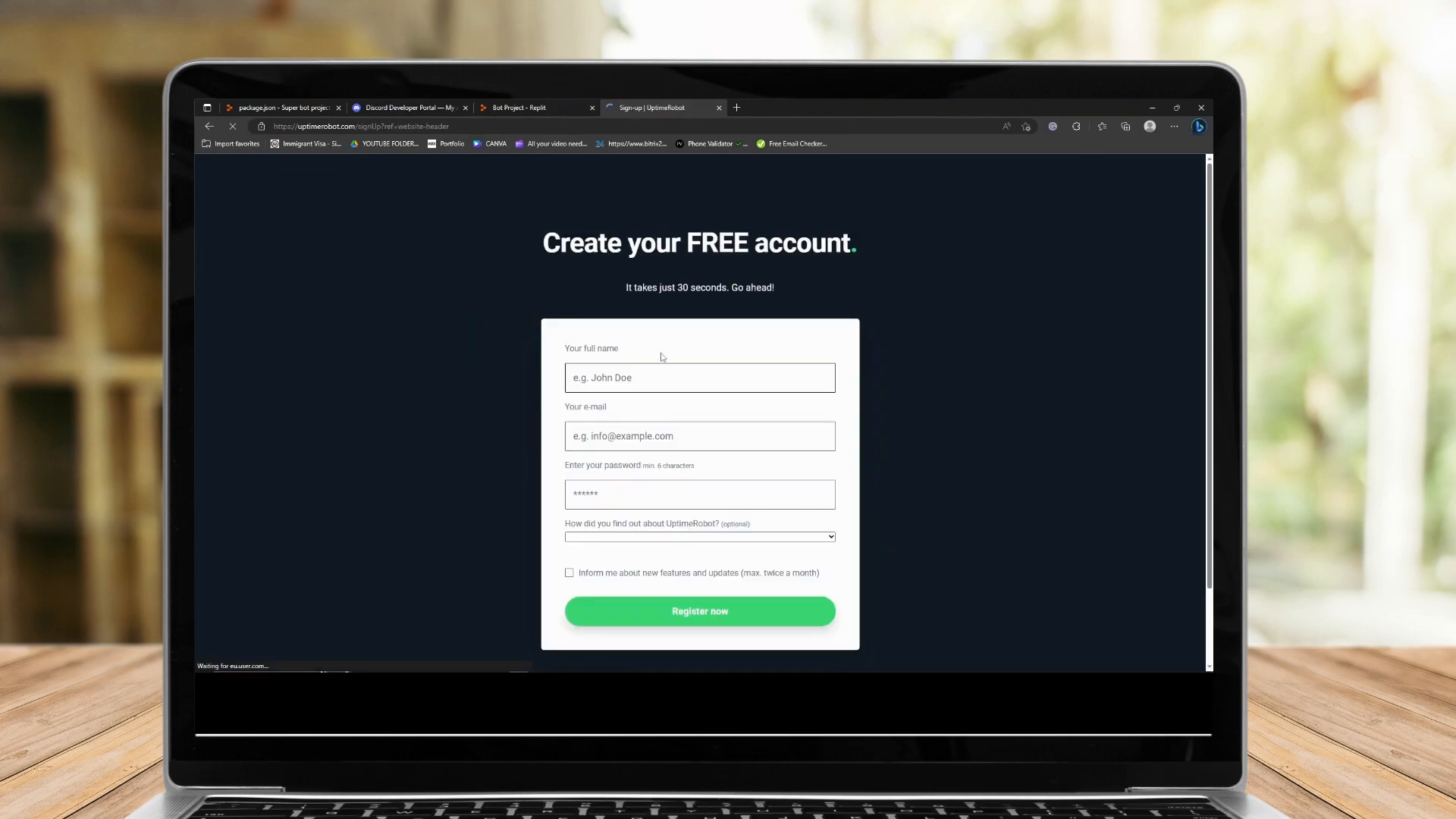
Start a free UptimeRobot registration, autofill the full name and e-mail, and enter the account password.
left_click(667, 378)
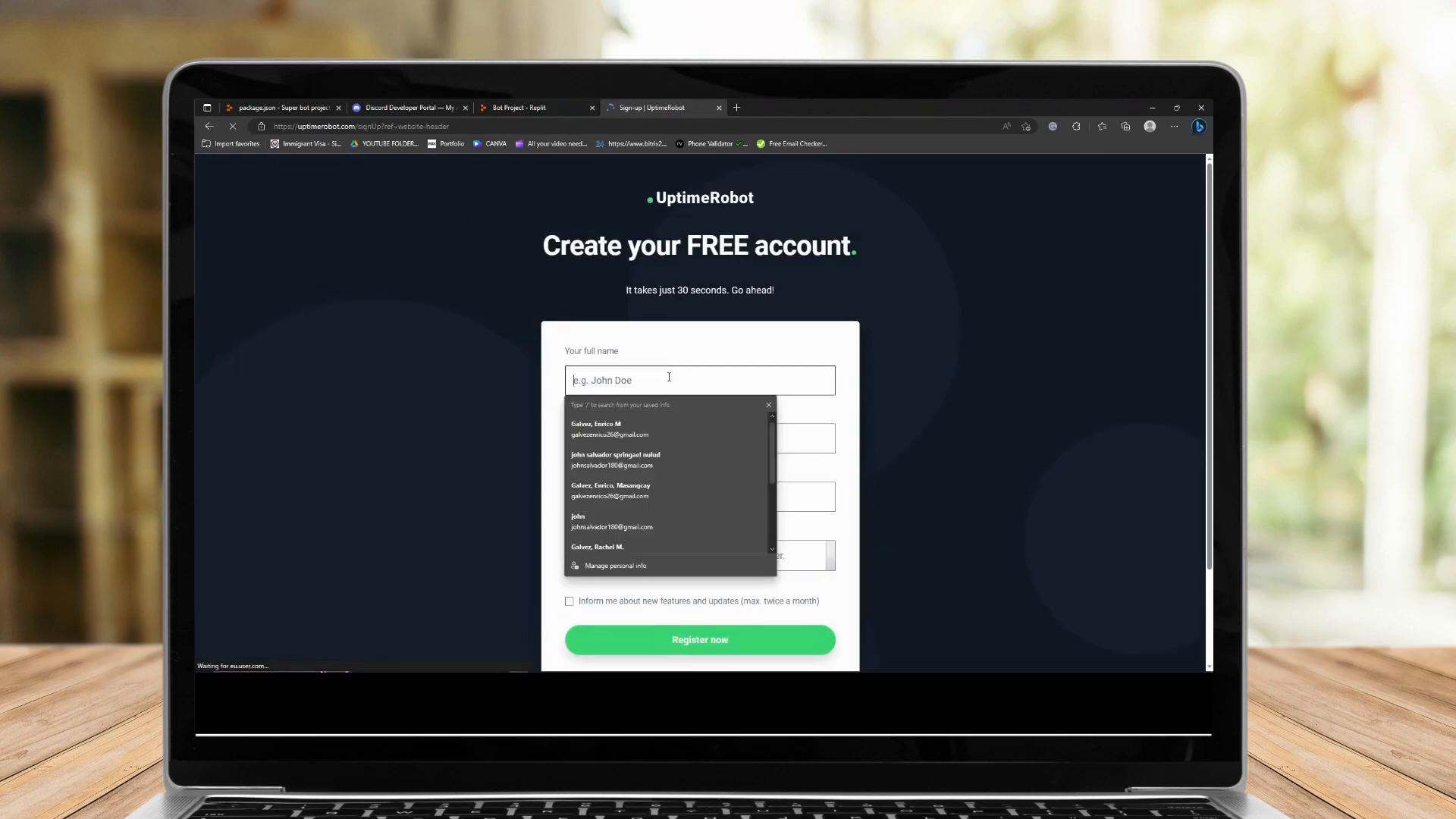
left_click(648, 434)
left_click(656, 523)
type("a•••••••••")
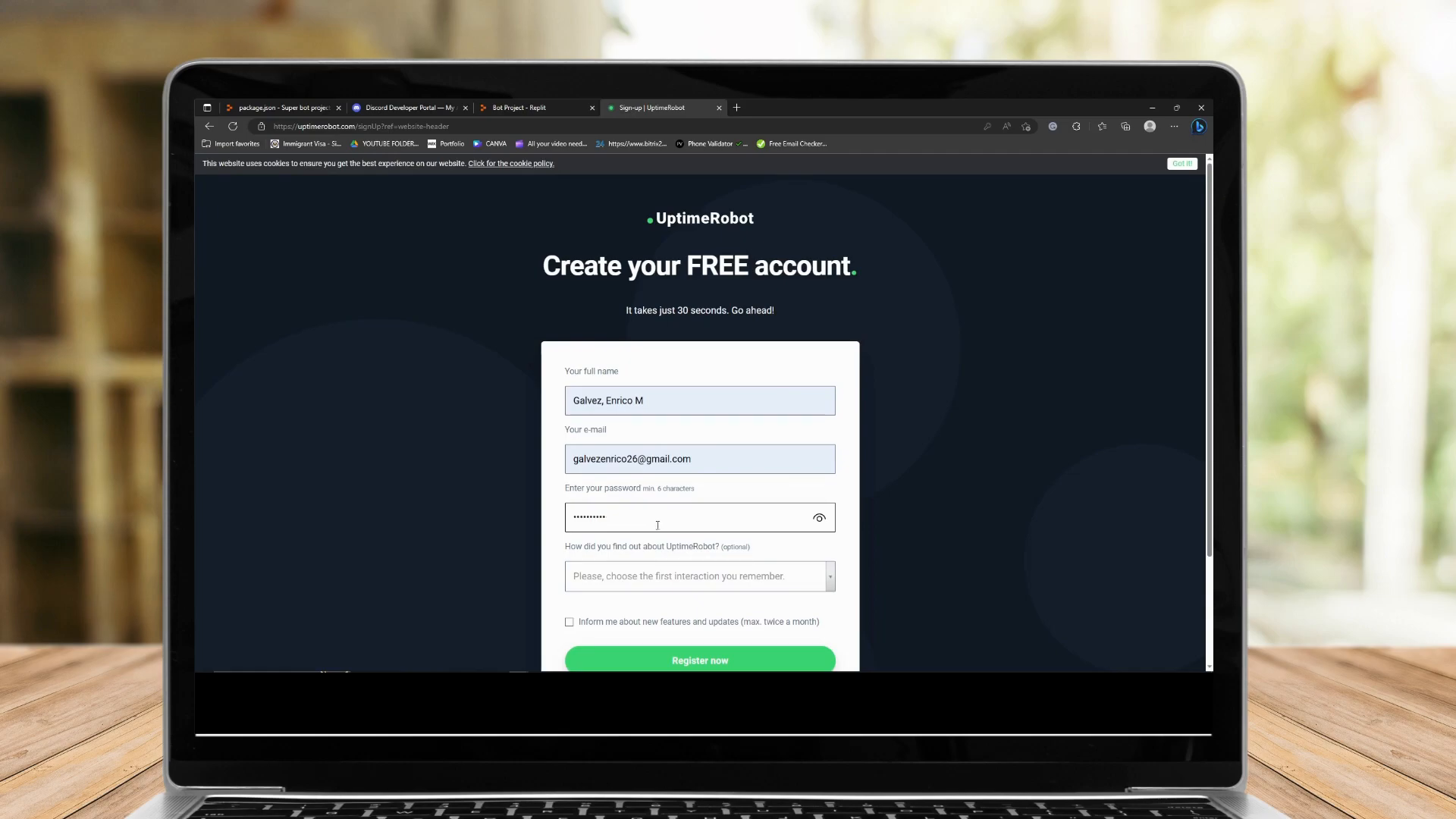
Choose "Website article, blog (not ours)" as the referral source, tick the updates option, register, and decline saving the password.
left_click(672, 577)
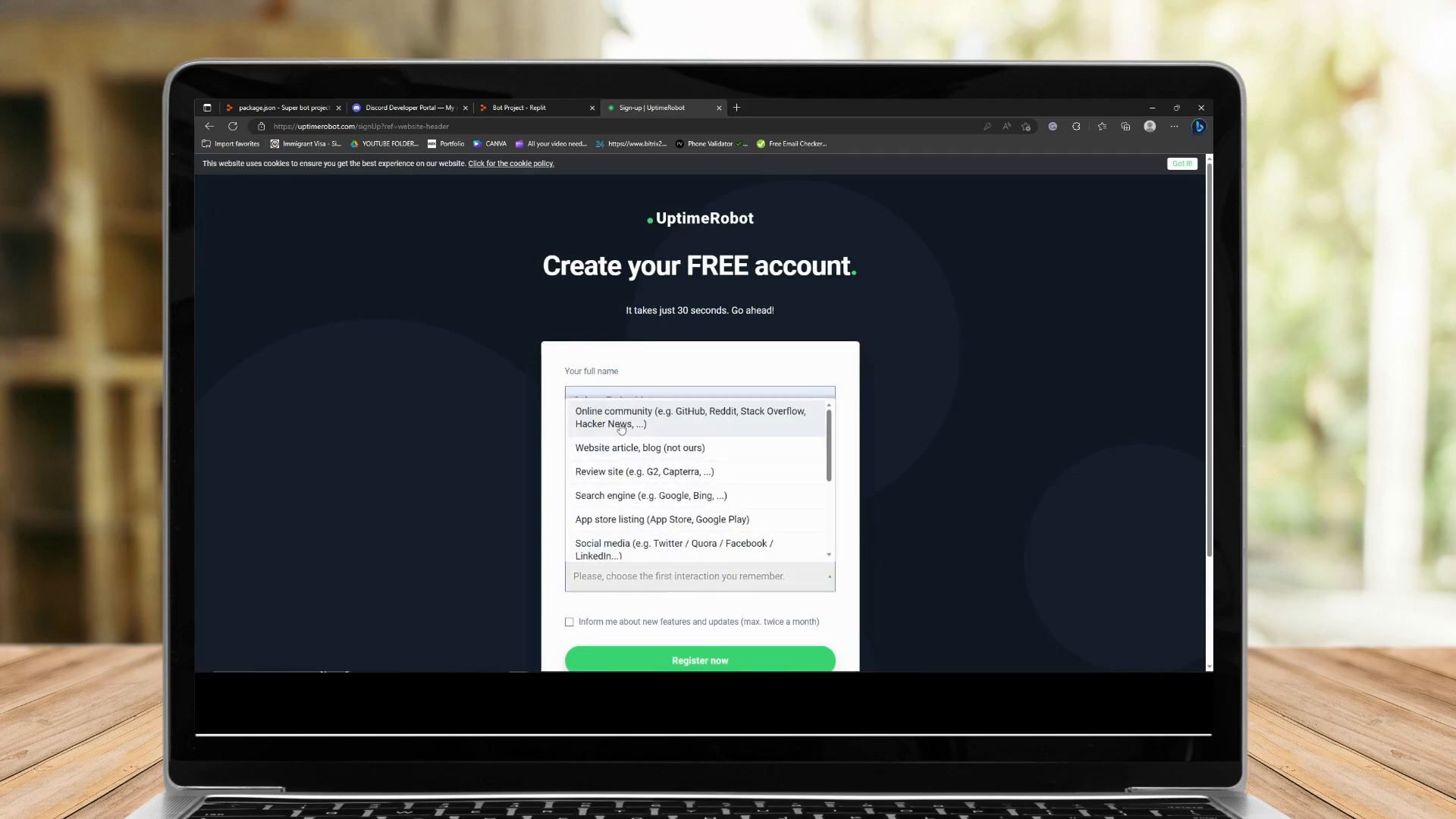
left_click(640, 447)
scroll(629, 455, "down", 3)
left_click(569, 483)
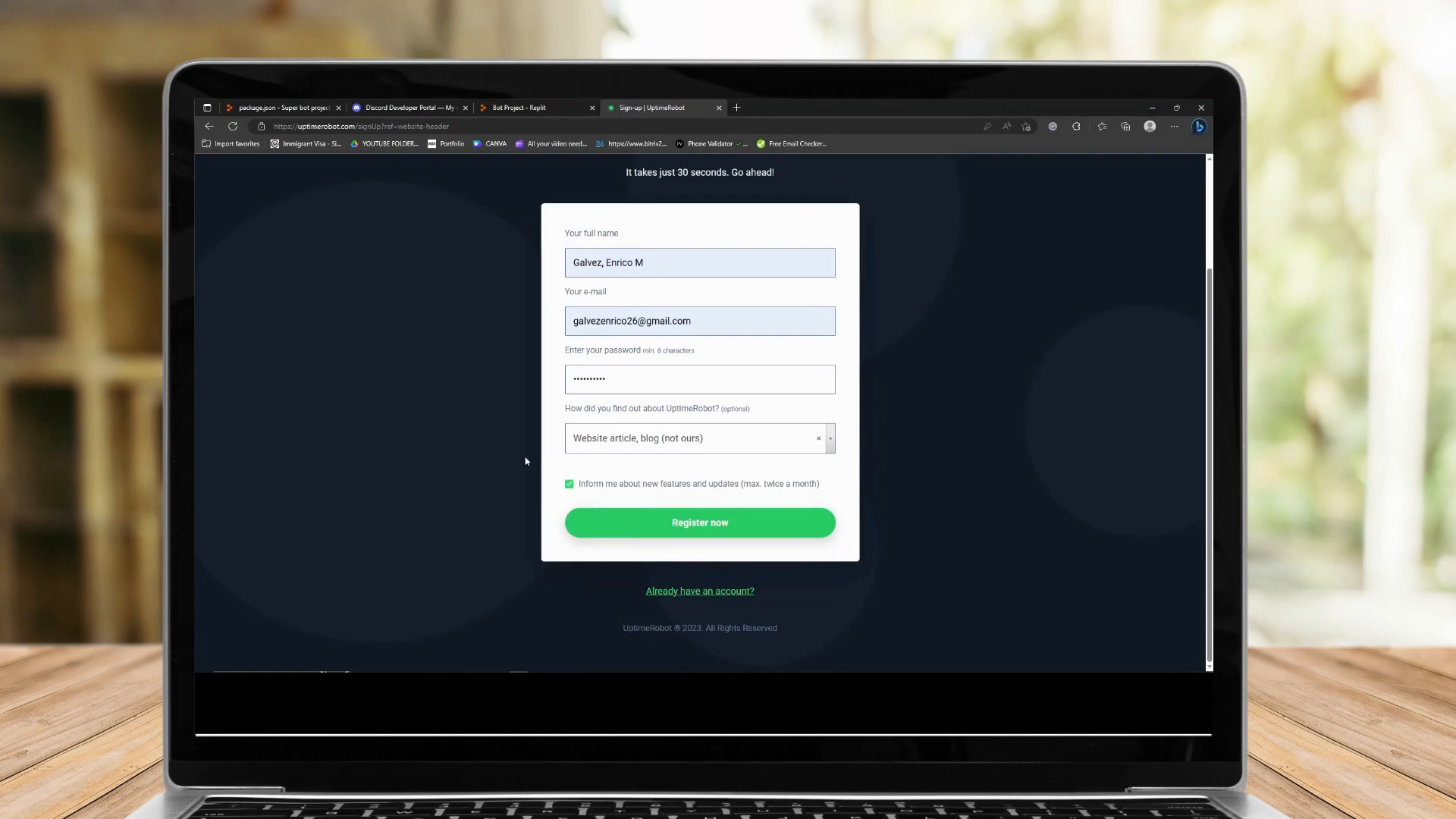
left_click(709, 529)
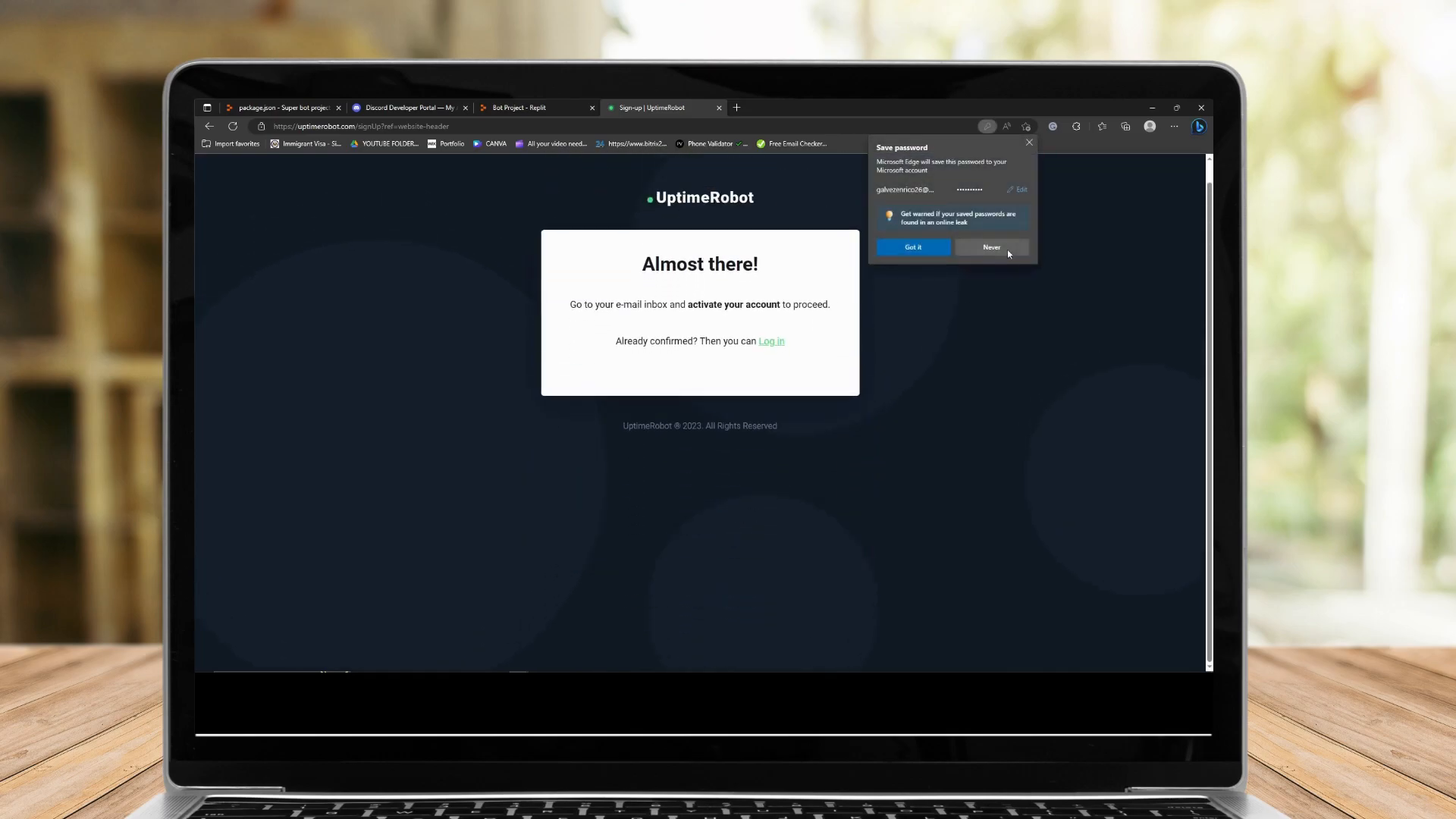
left_click(1008, 252)
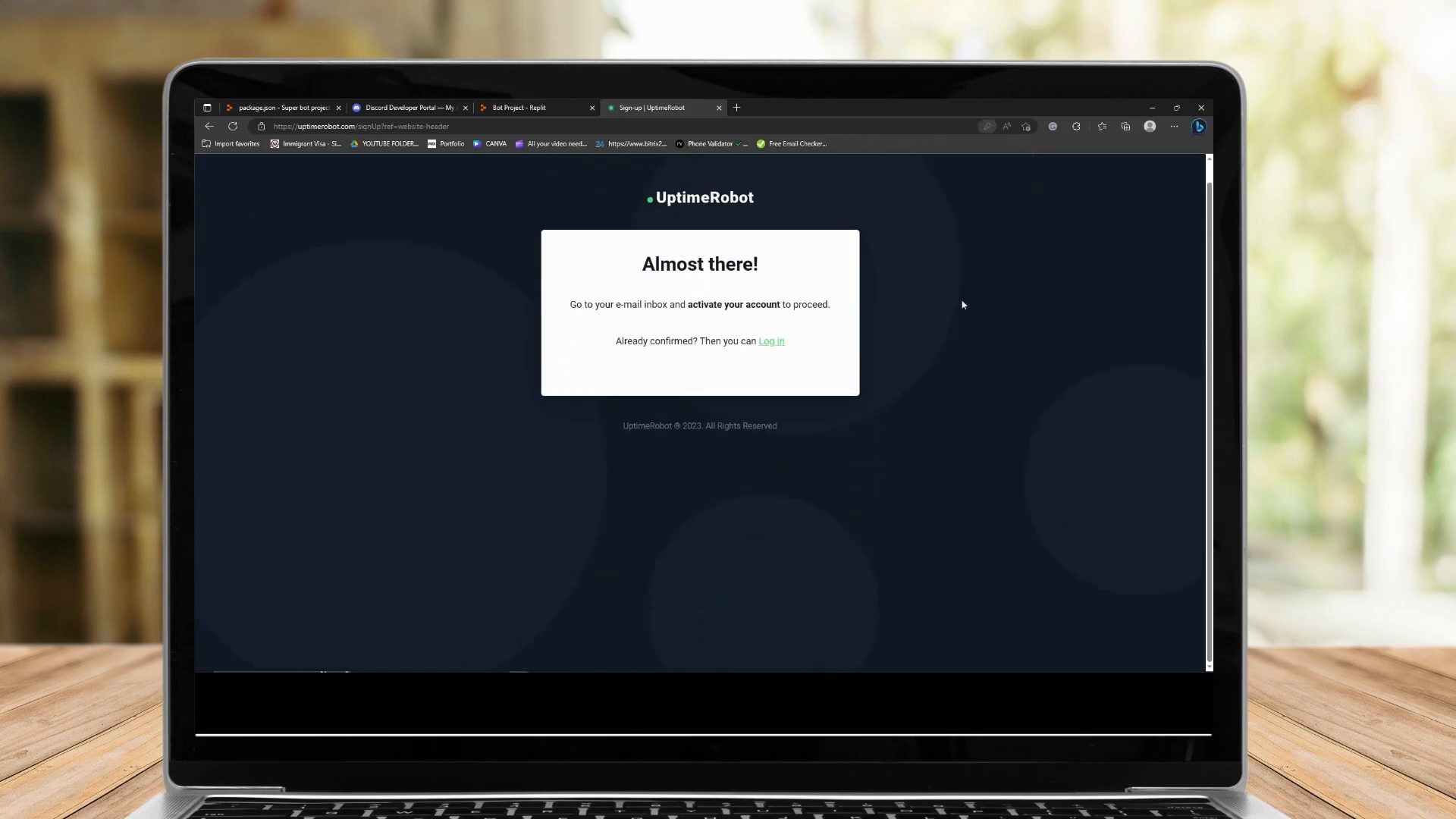
Go to the login page and sign in with the account e-mail and password.
left_click(772, 343)
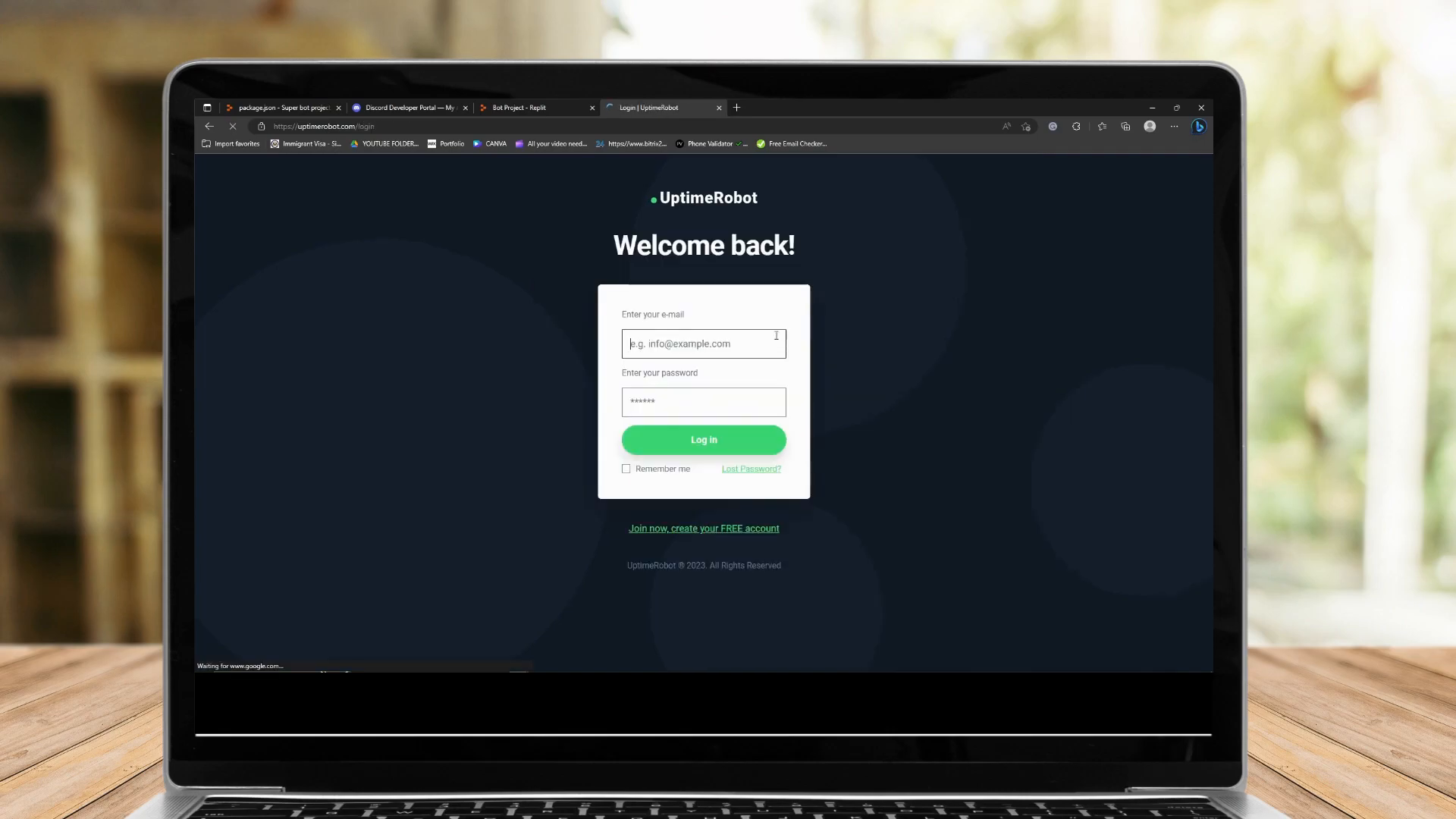
left_click(695, 356)
left_click(683, 408)
left_click(688, 416)
type("•••••••")
key("Return")
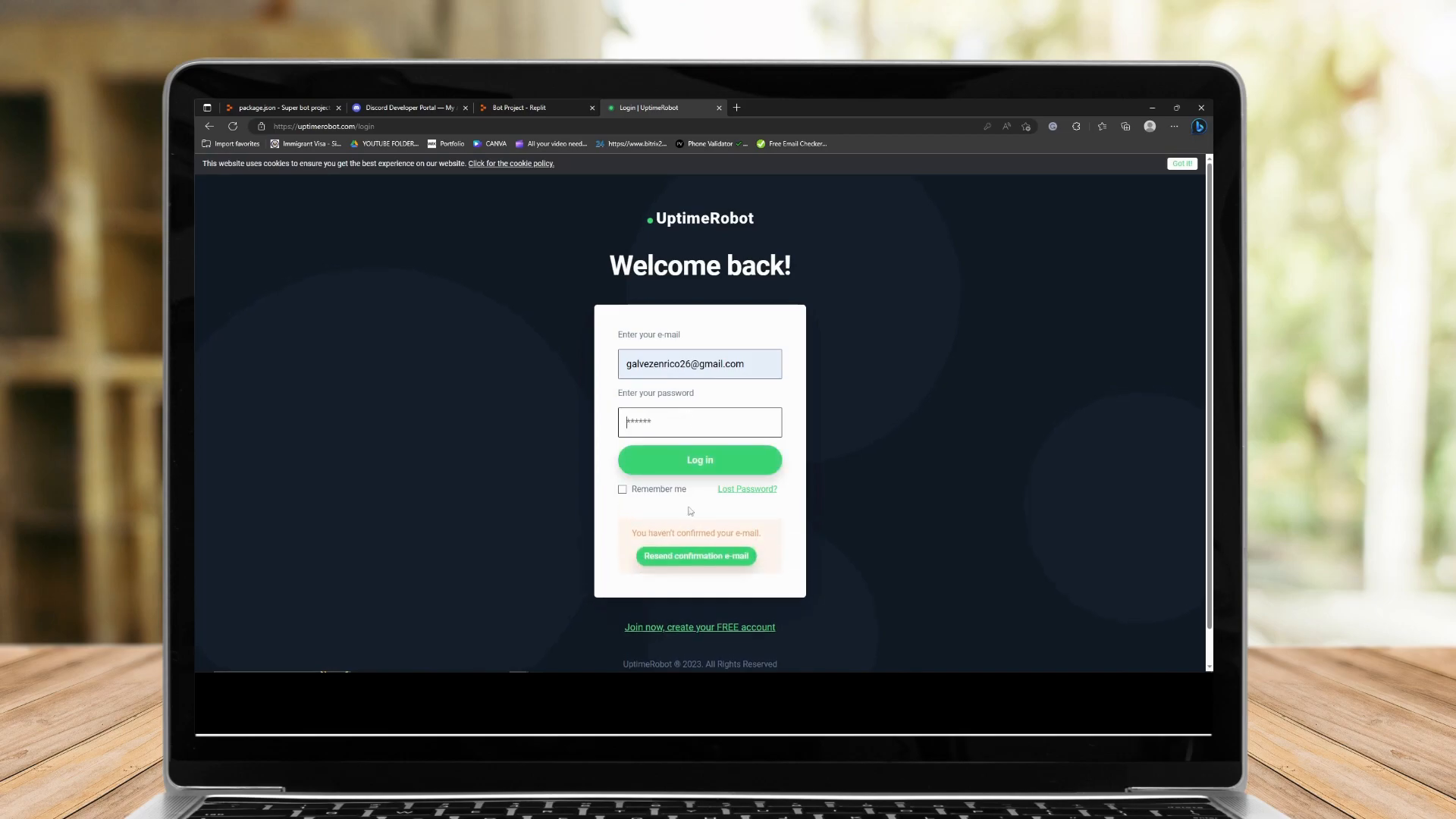
Open Gmail in a new browser tab.
left_click(736, 107)
type("gmailk")
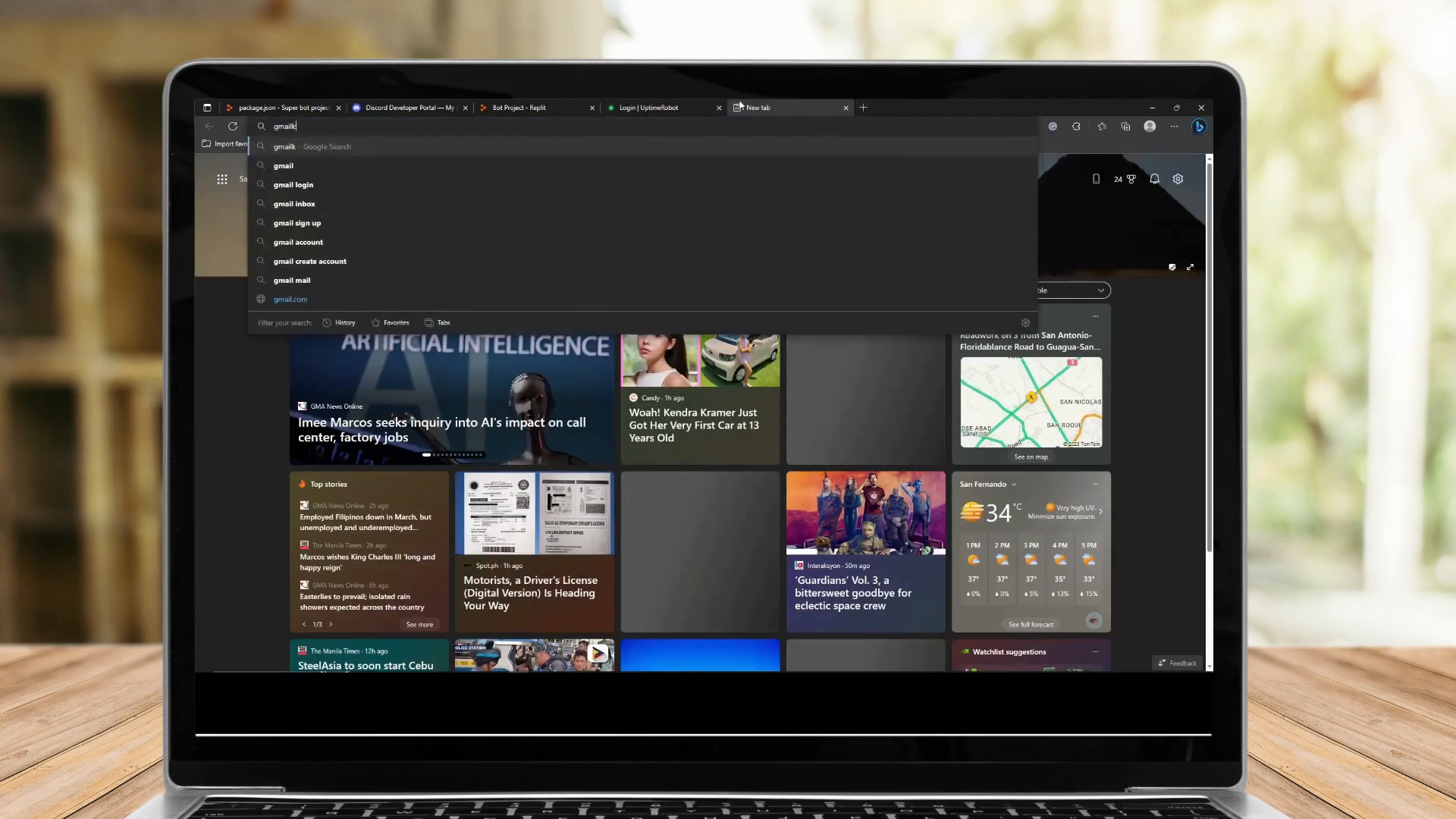
key("BackSpace")
type("ll")
left_click(494, 294)
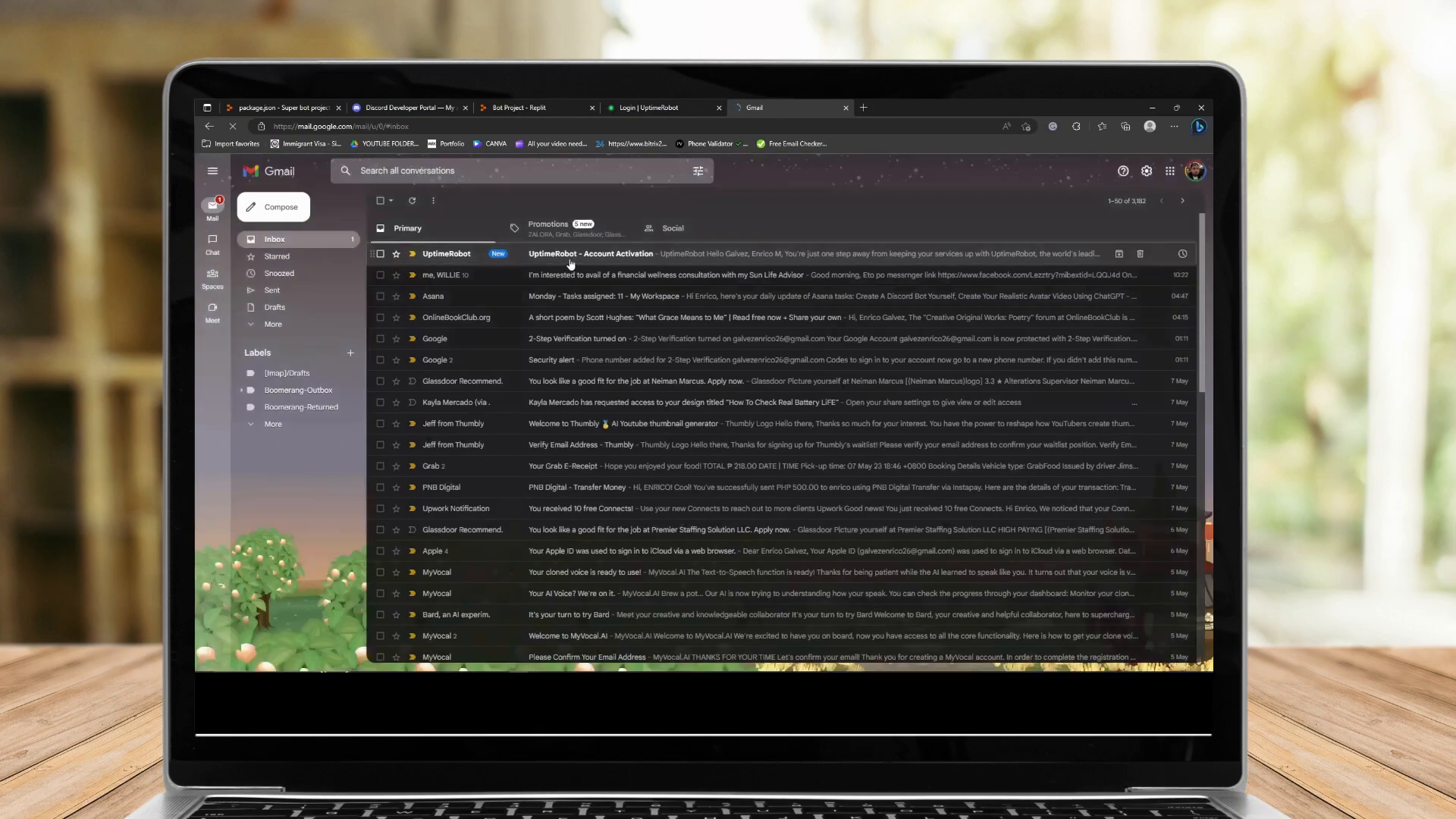
Open the UptimeRobot Account Activation e-mail, activate the account, and switch to the opened dashboard.
left_click(571, 257)
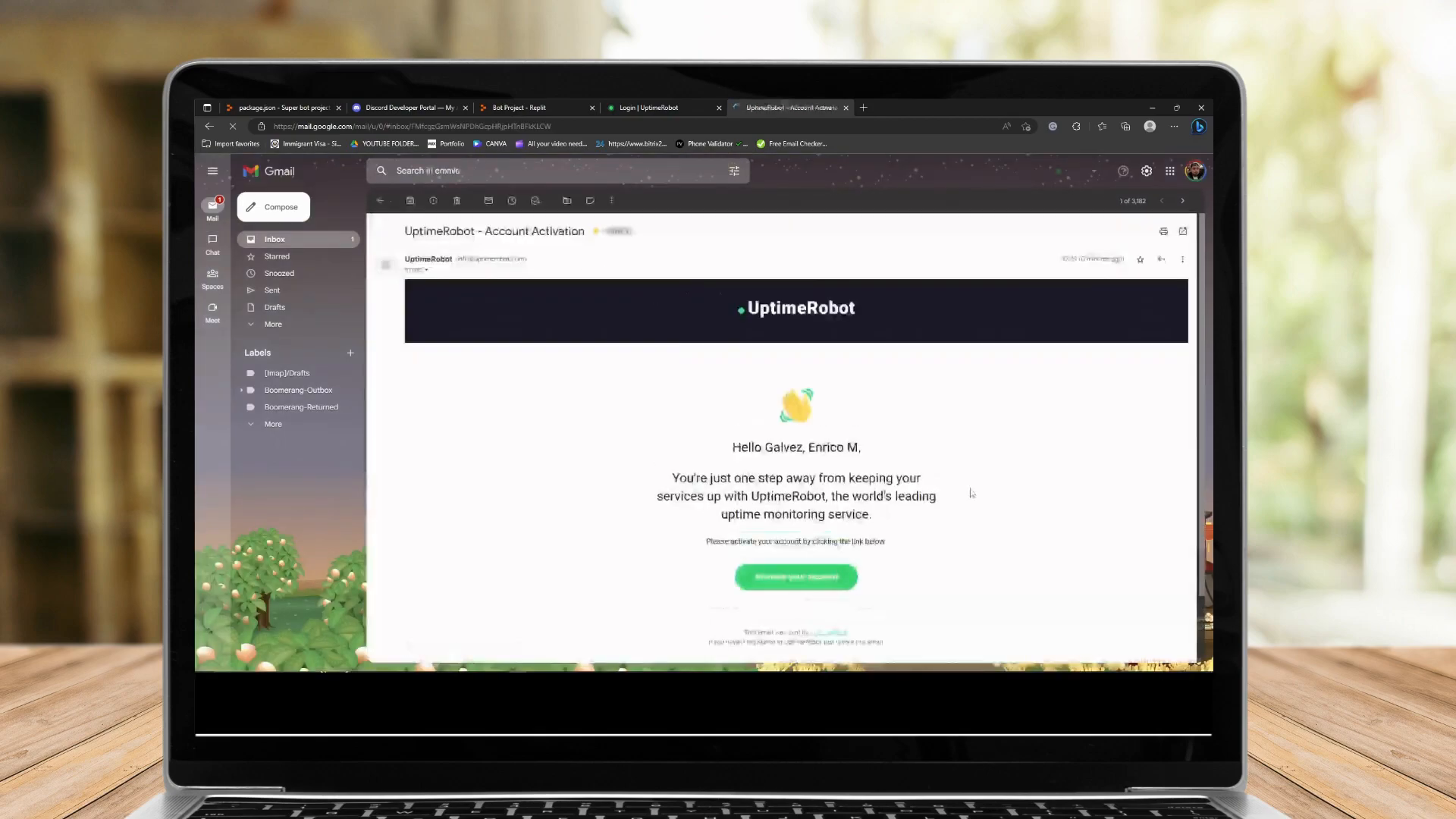
left_click(798, 579)
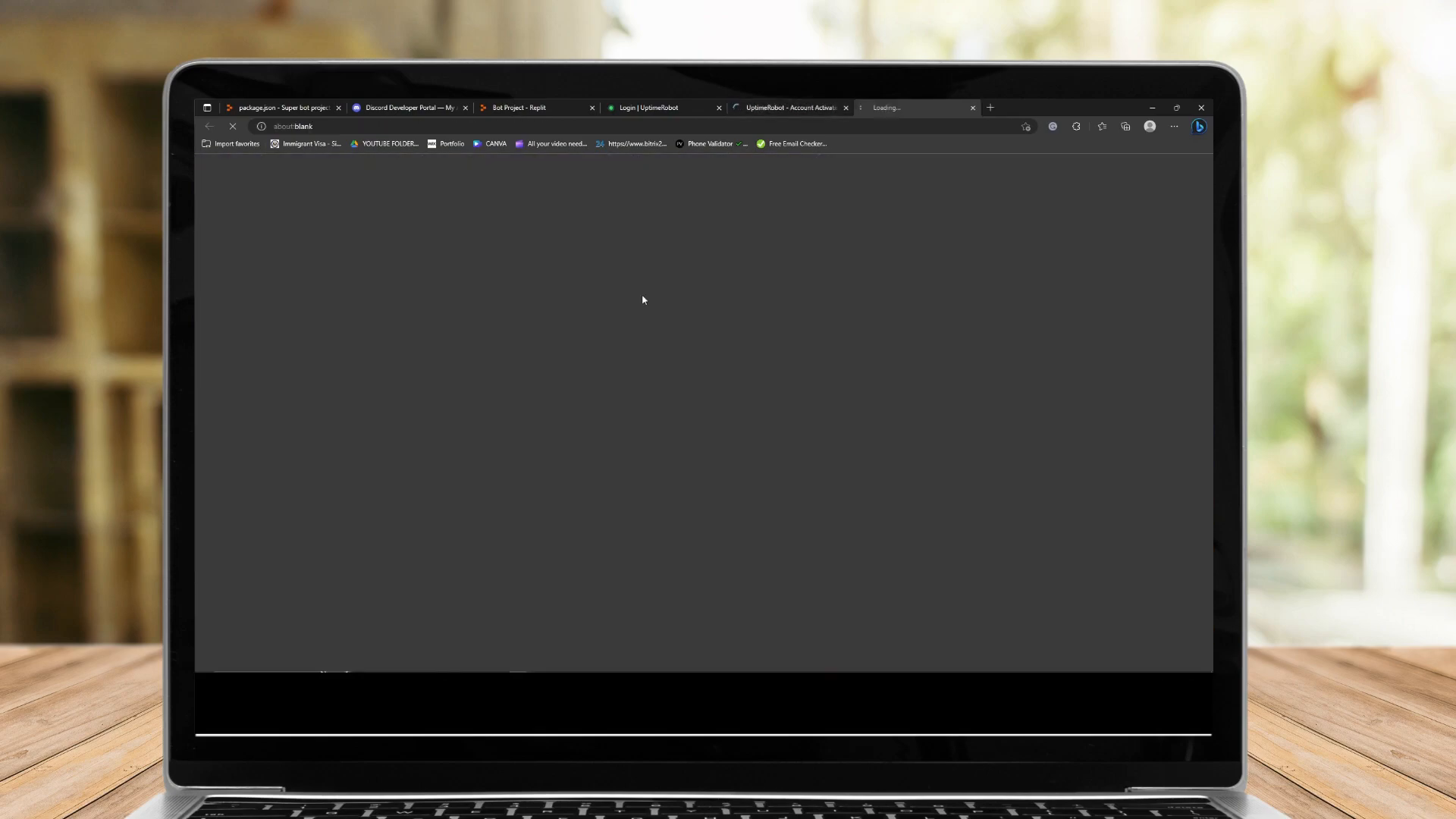
left_click(846, 107)
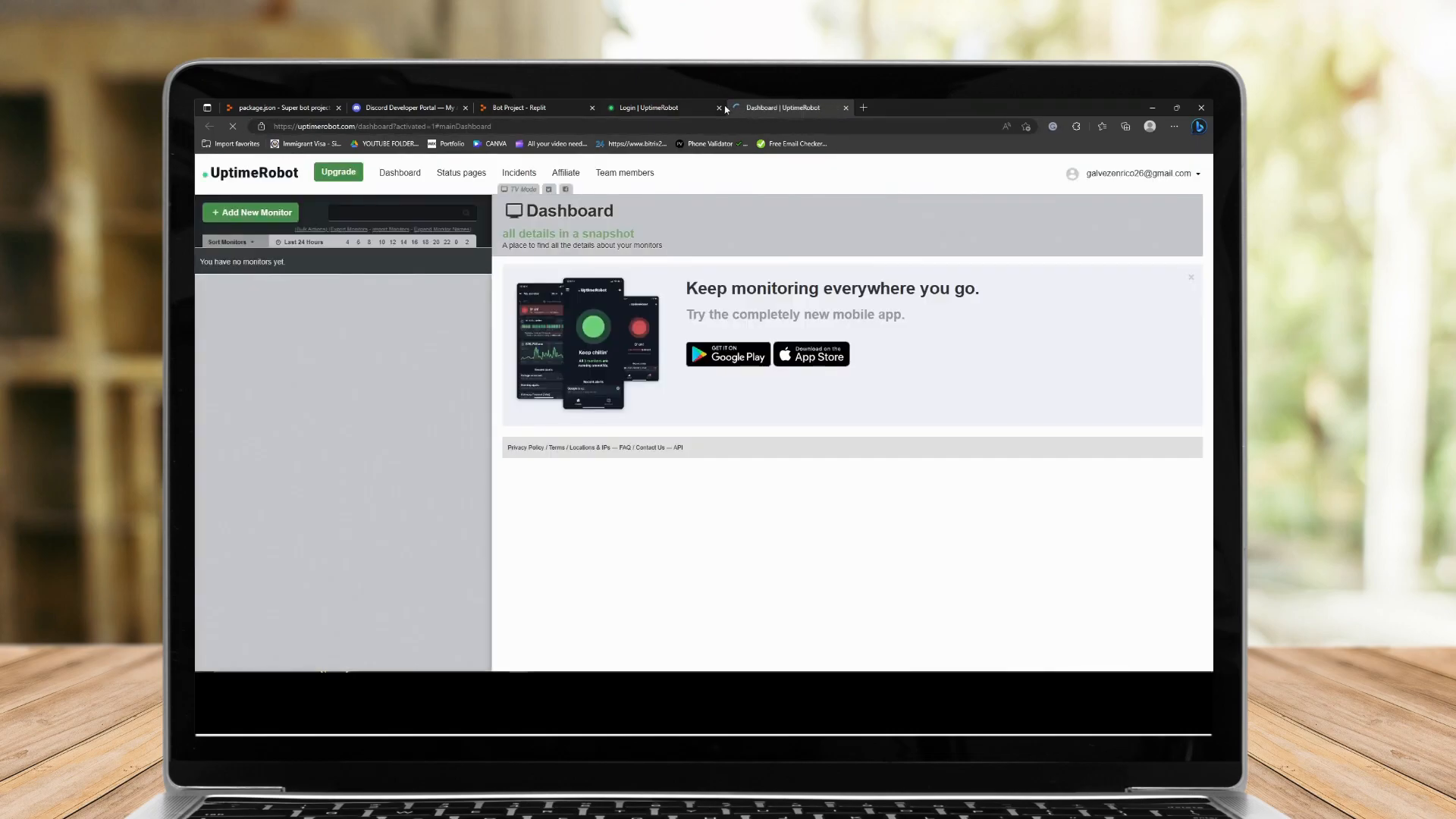
left_click(719, 108)
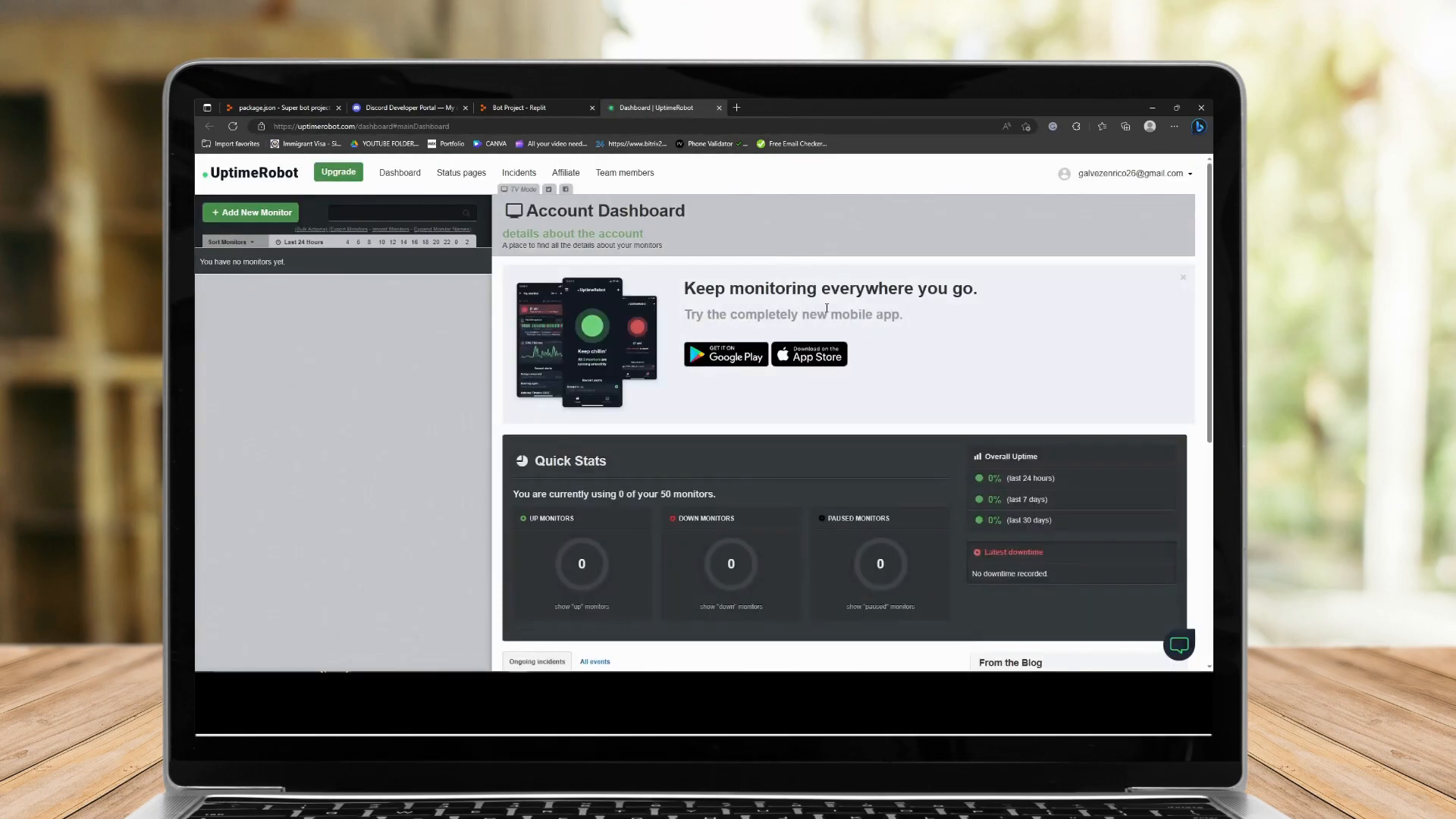
Add a new monitor and set its monitor type to HTTP(s).
scroll(789, 487, "down", 5)
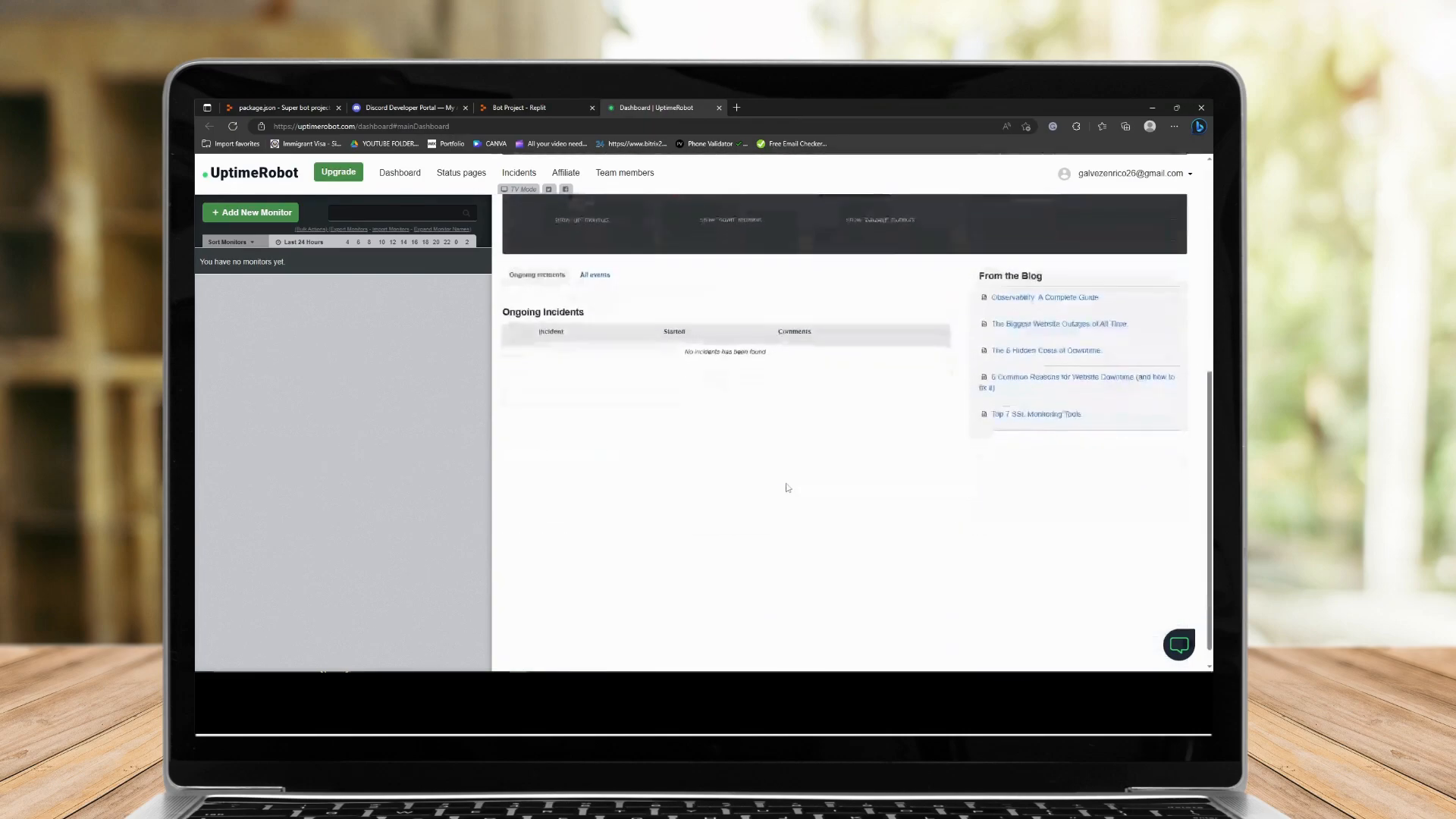
scroll(786, 486, "up", 5)
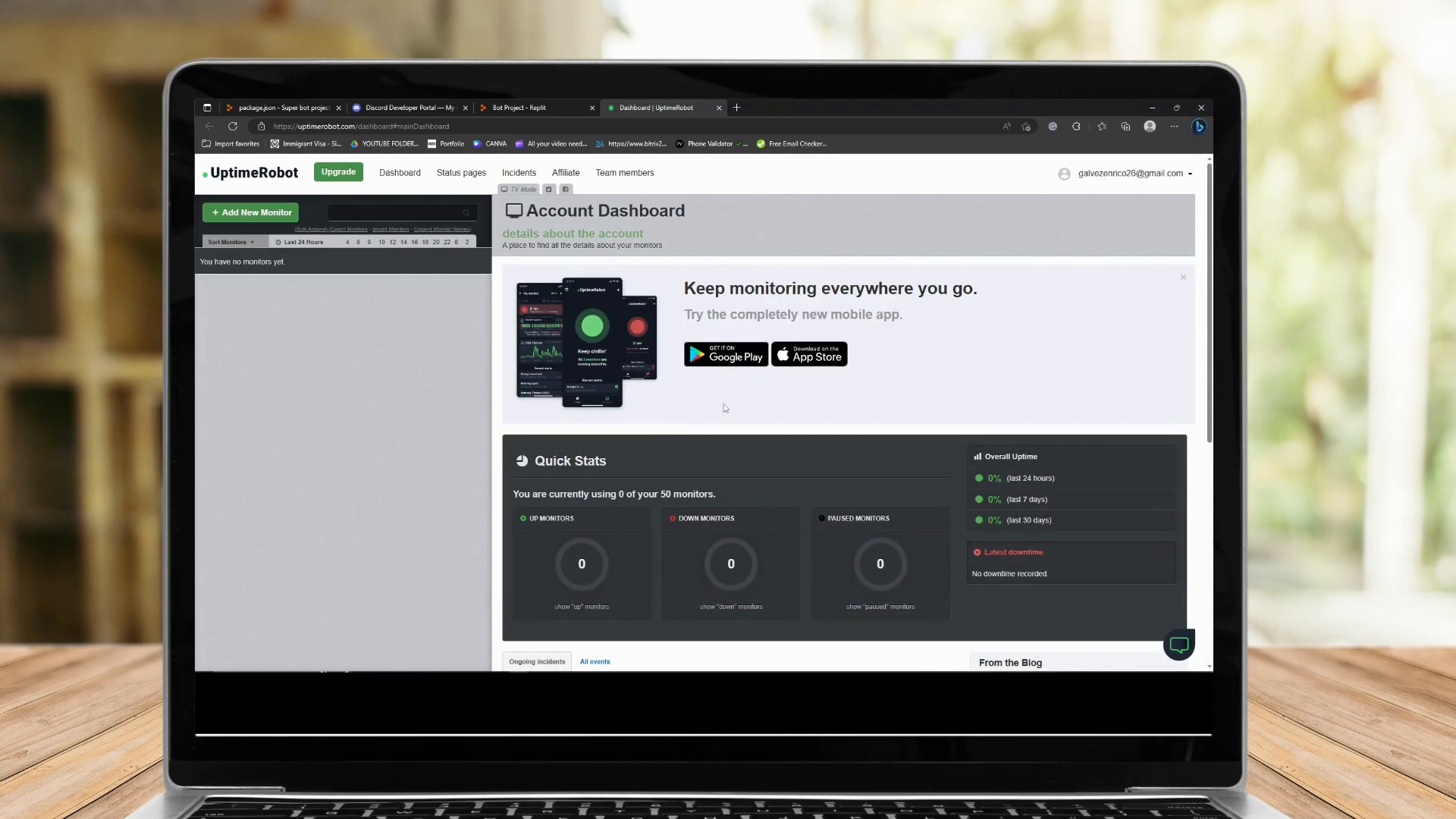
left_click(241, 218)
left_click(696, 415)
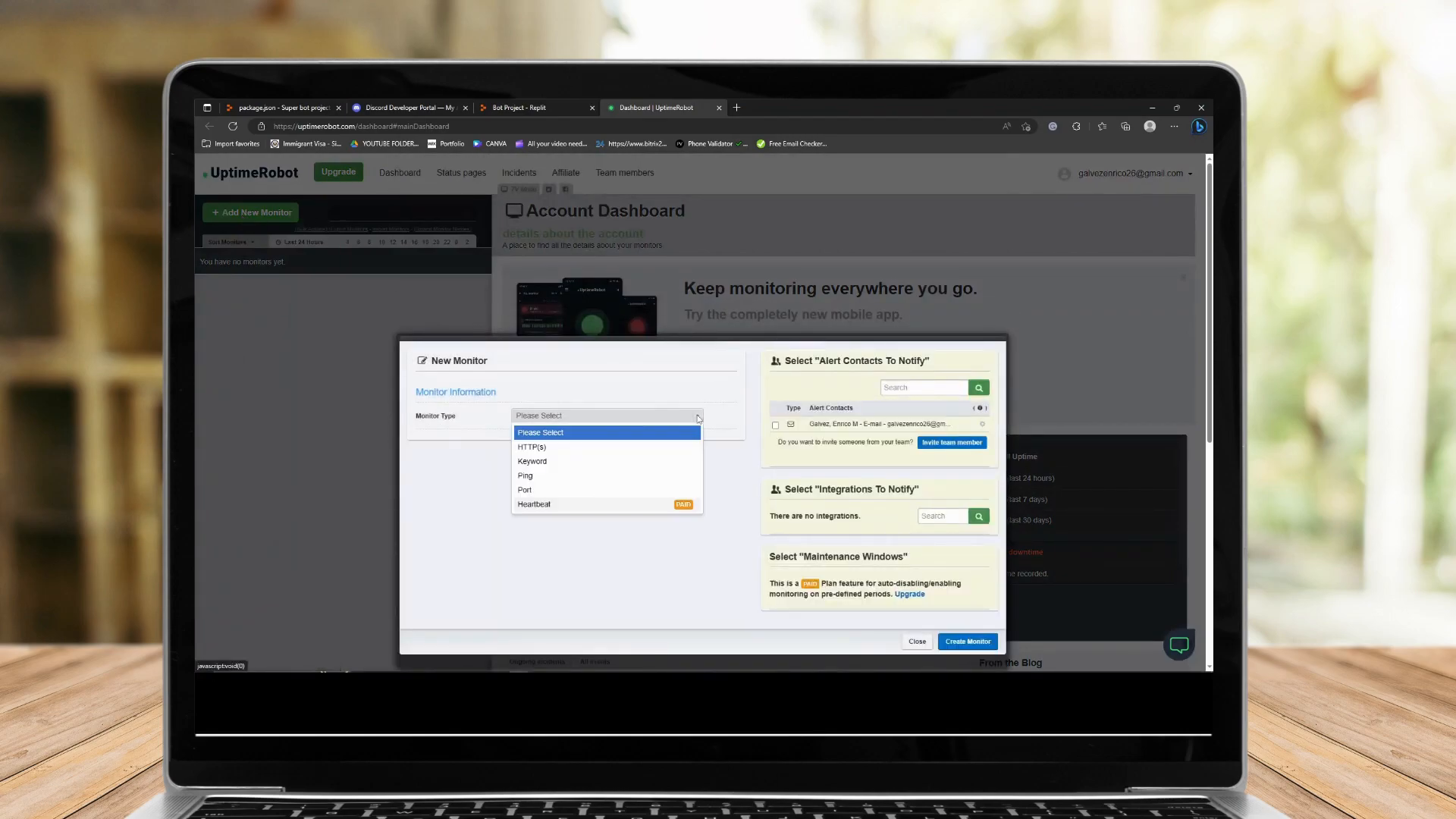
left_click(545, 449)
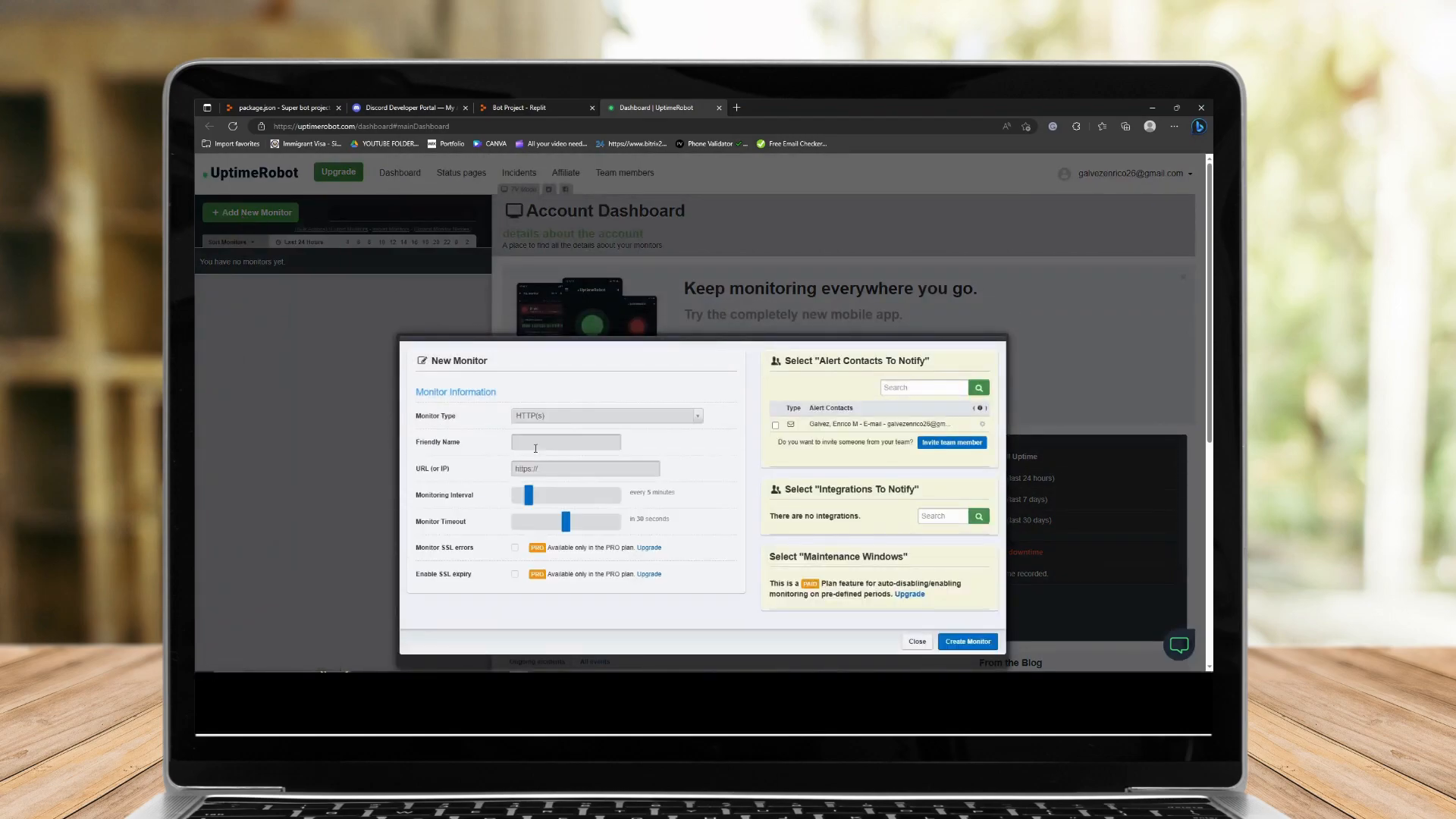
scroll(551, 448, "down", 1)
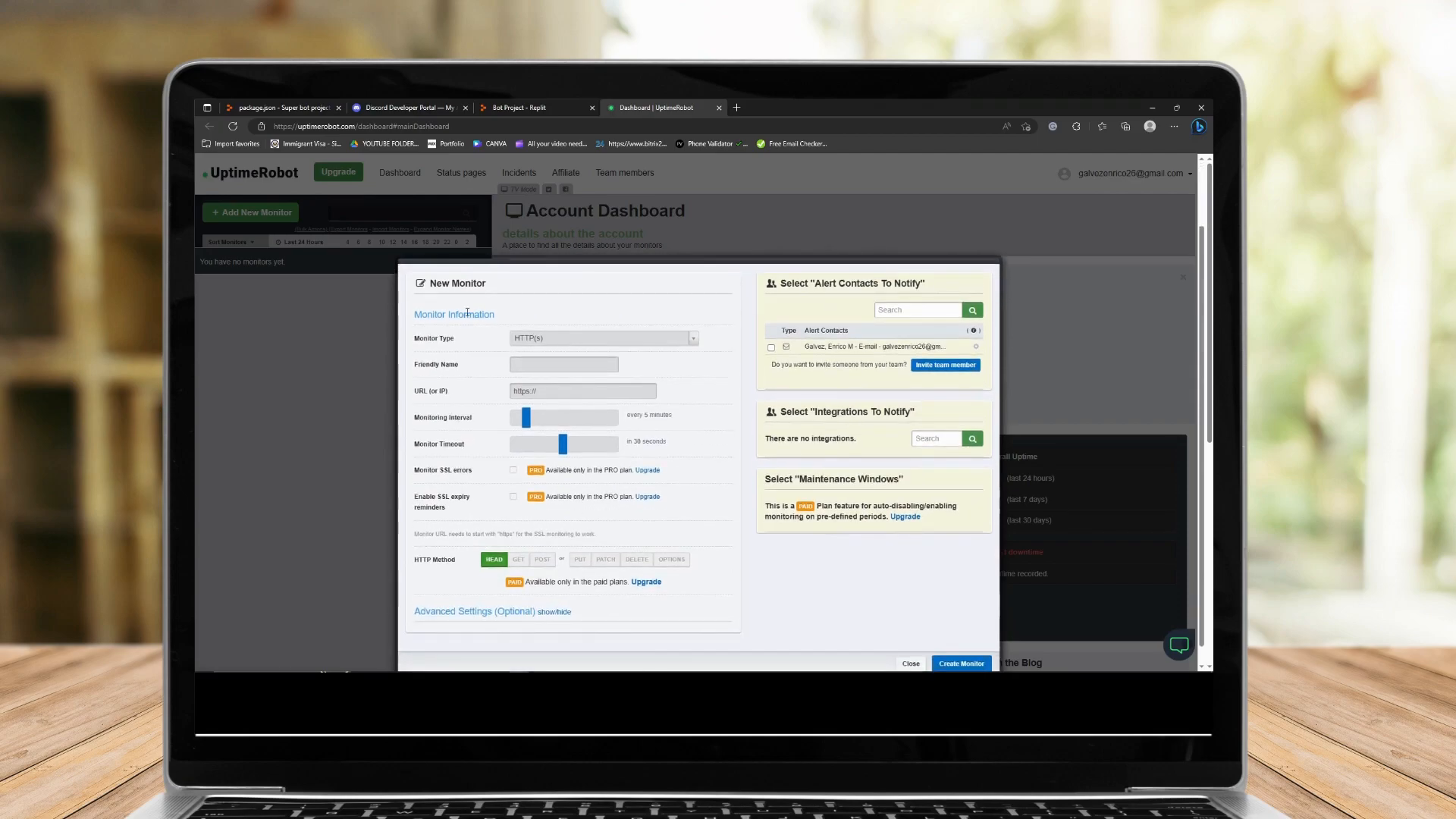
Copy the Discord Developer Portal page URL and paste it into the monitor's URL field.
left_click(420, 668)
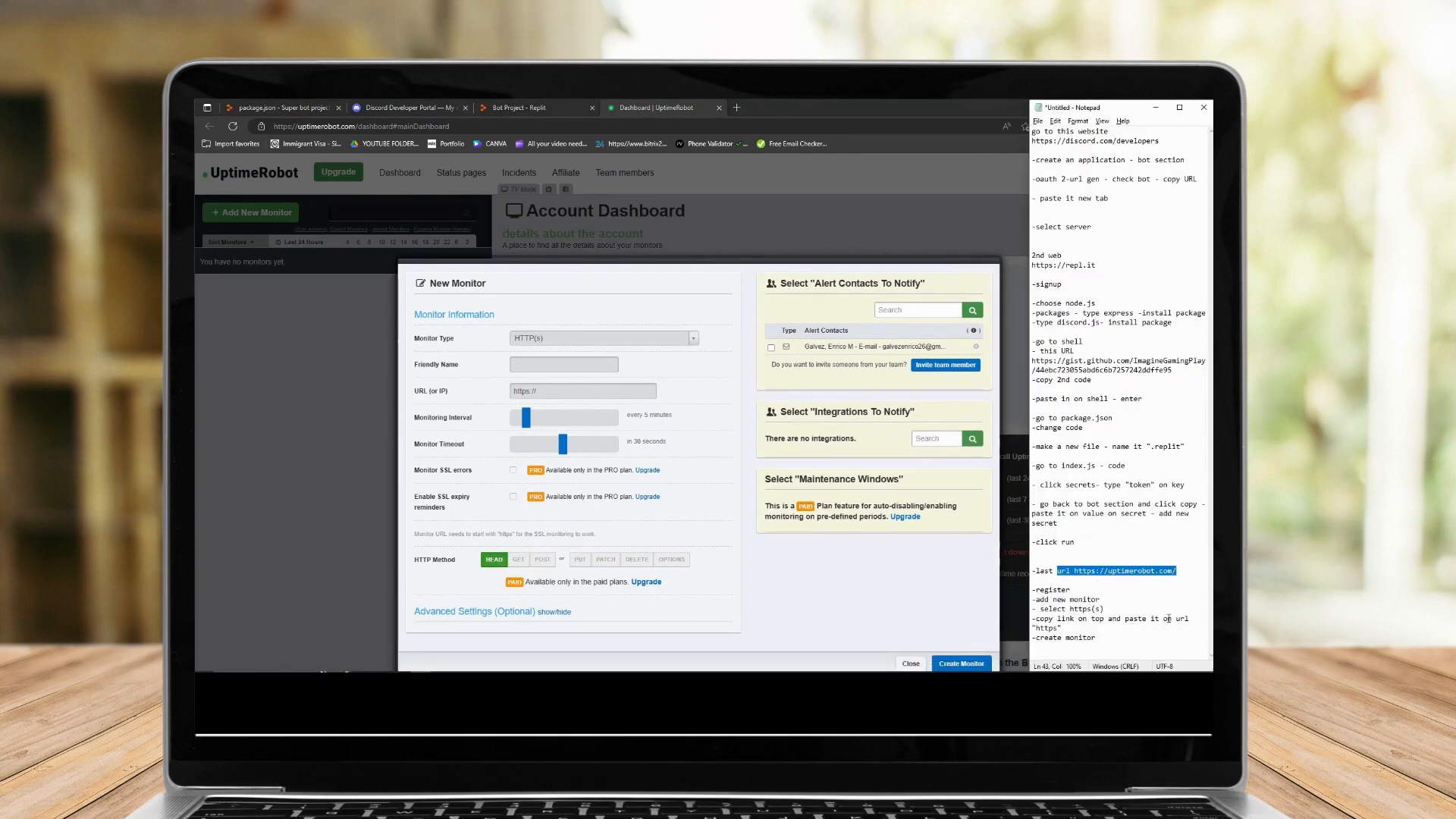
left_click(492, 104)
left_click(452, 106)
left_click(568, 127)
left_click(653, 107)
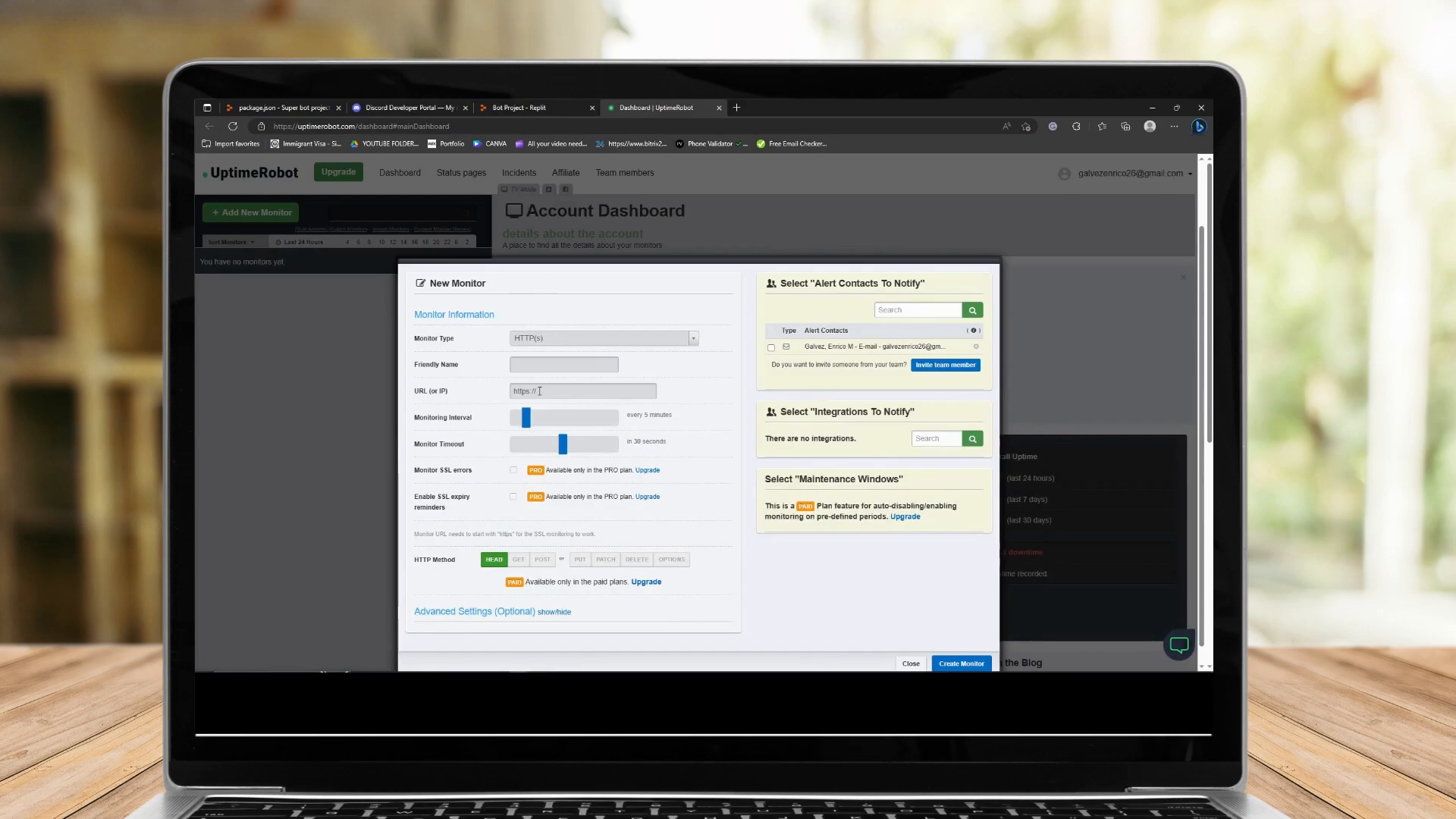
key("ctrl+v")
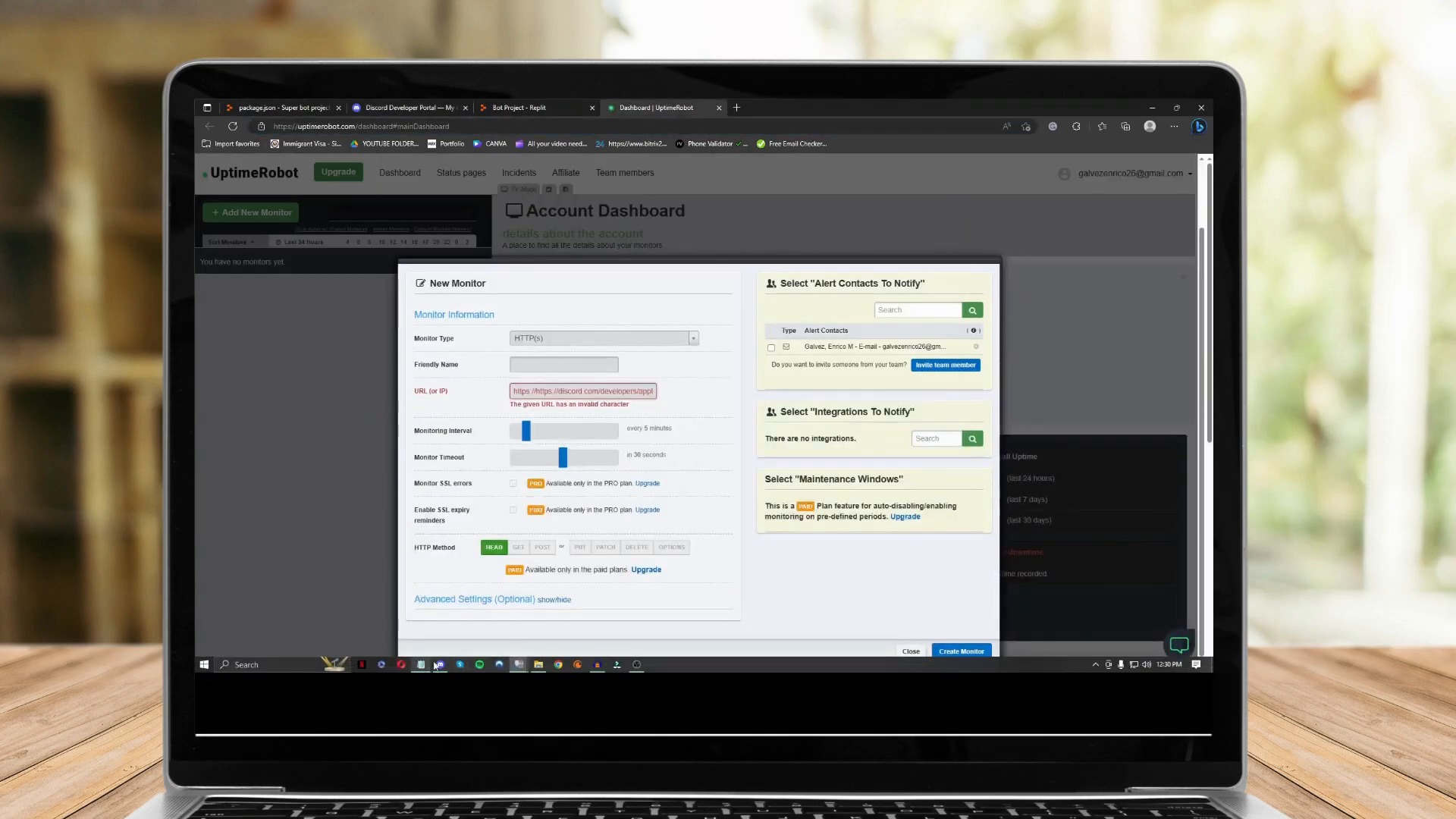
left_click(422, 665)
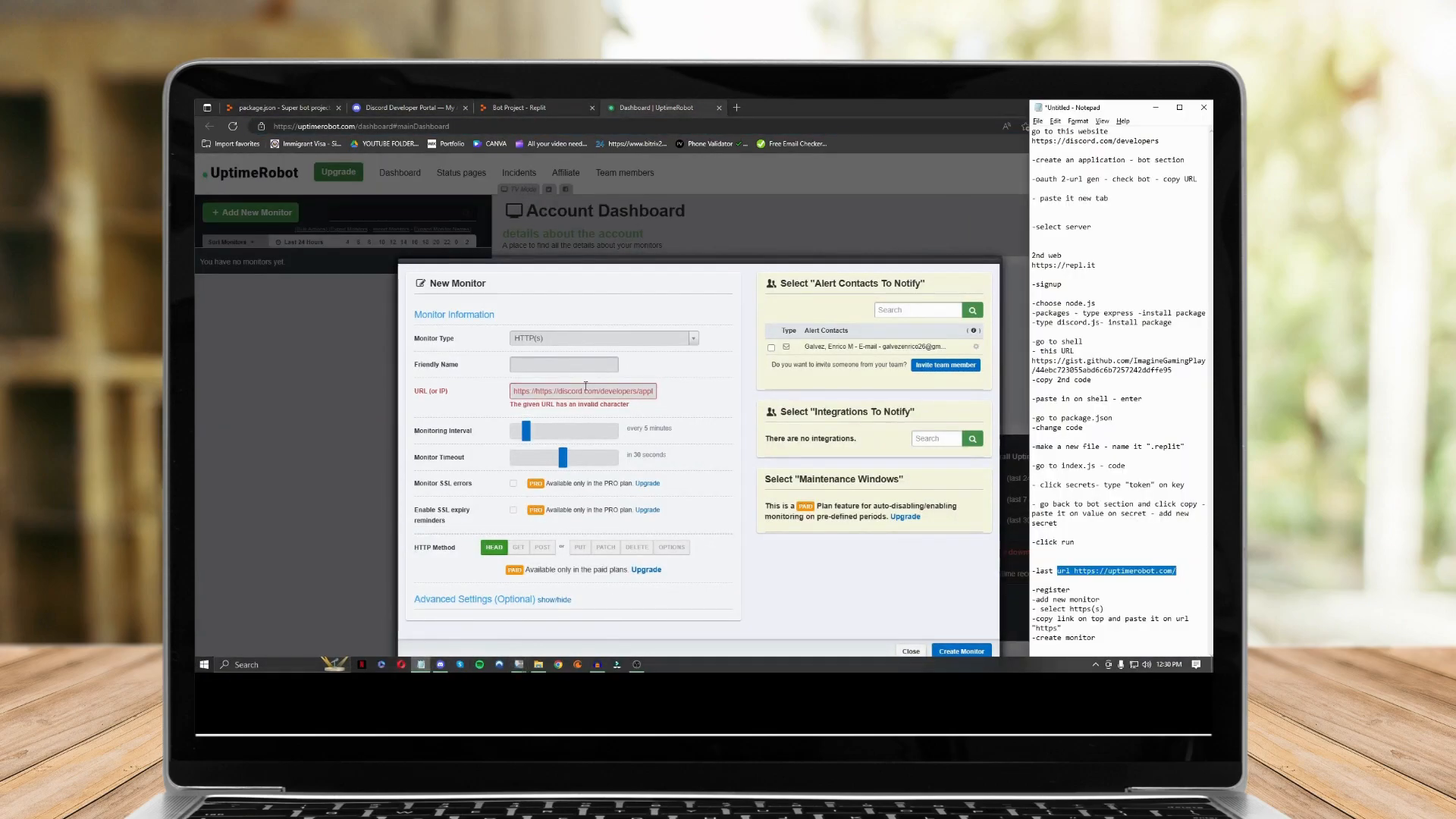
left_click(541, 391)
mouse_move(536, 391)
left_mouse_down()
mouse_move(493, 393)
mouse_move(509, 394)
left_mouse_up()
left_click(553, 391)
left_click(554, 390)
key("BackSpace")
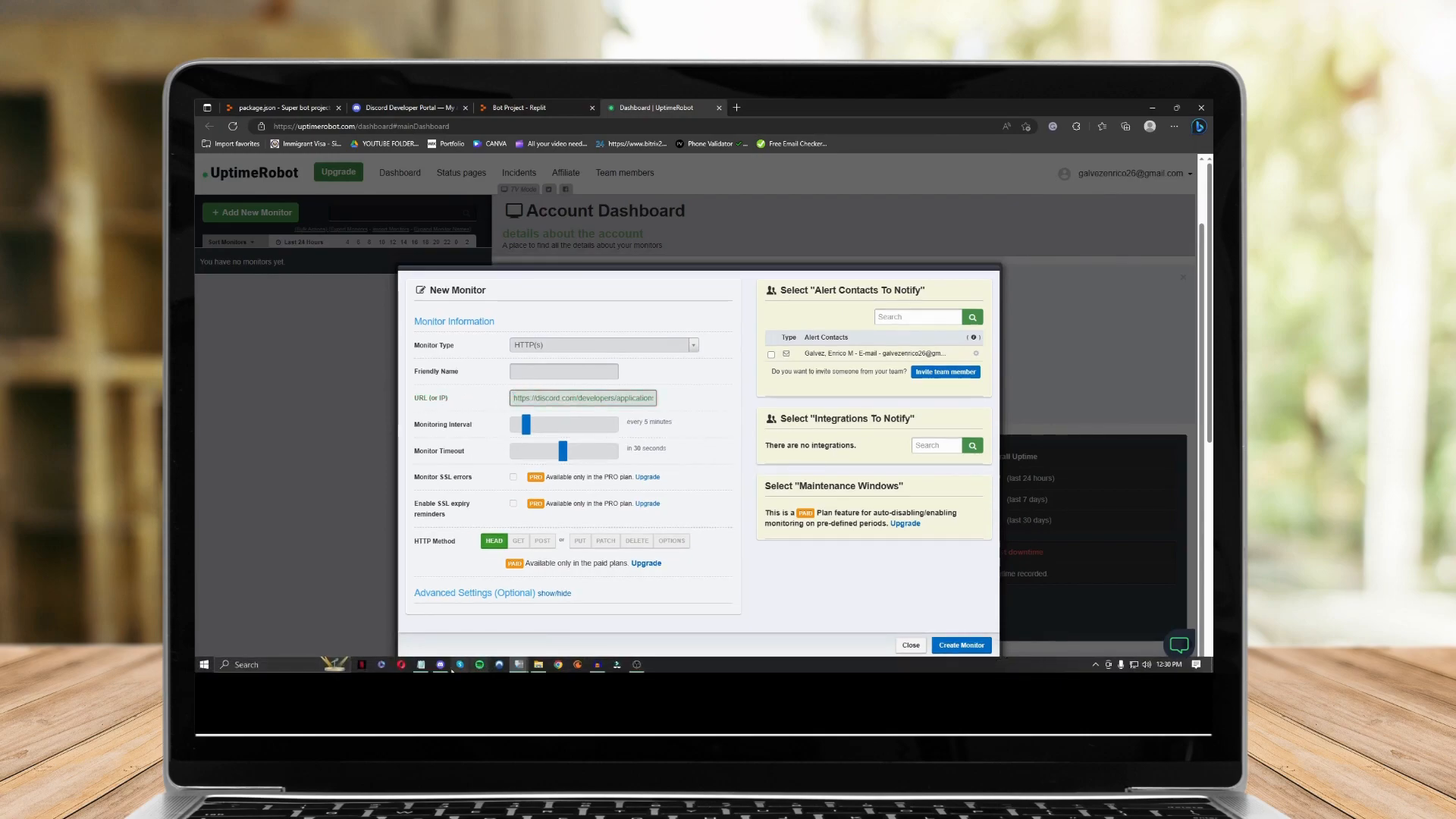
Create the monitor and return to the UptimeRobot dashboard.
left_click(420, 665)
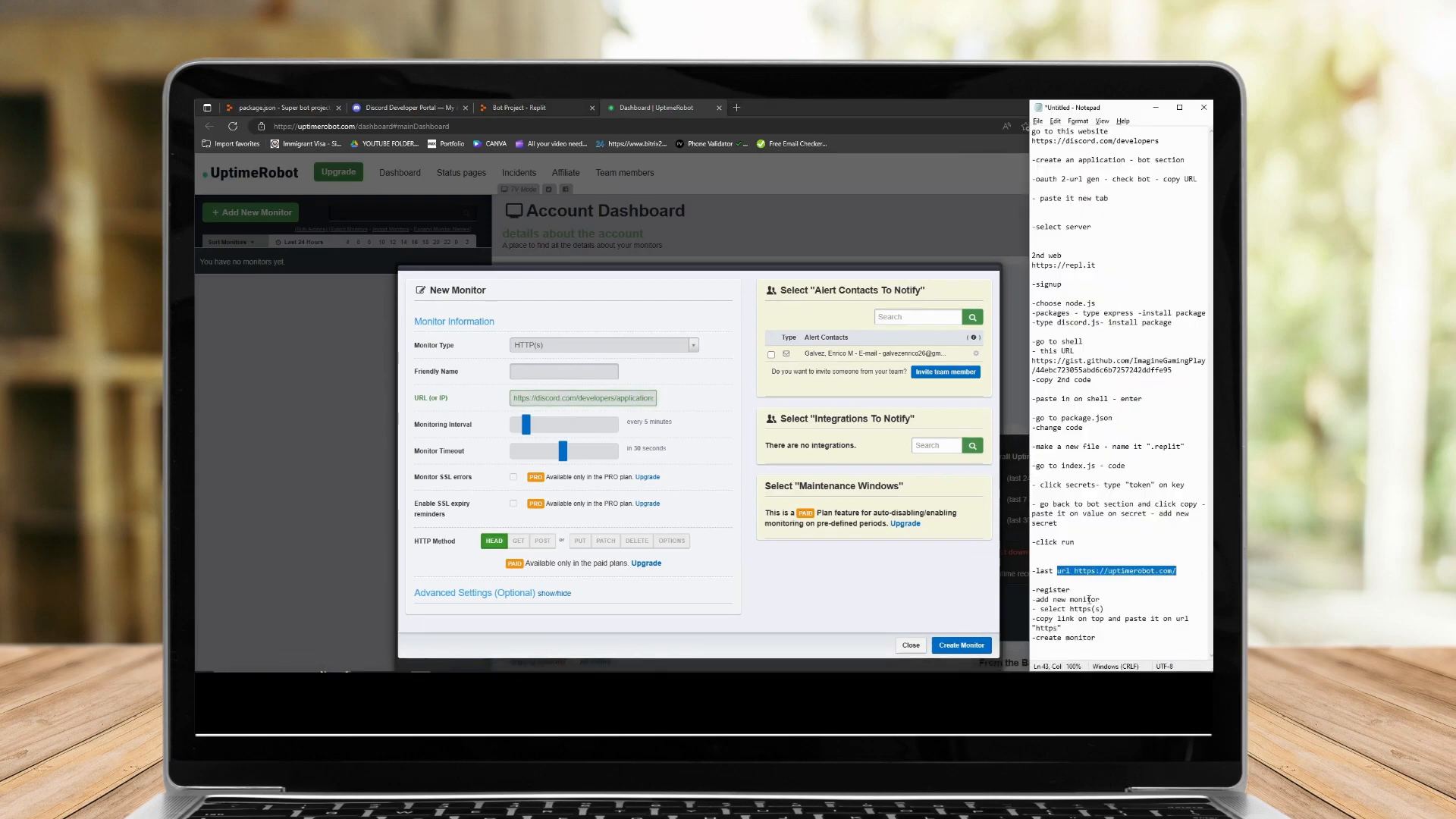
left_click(1107, 637)
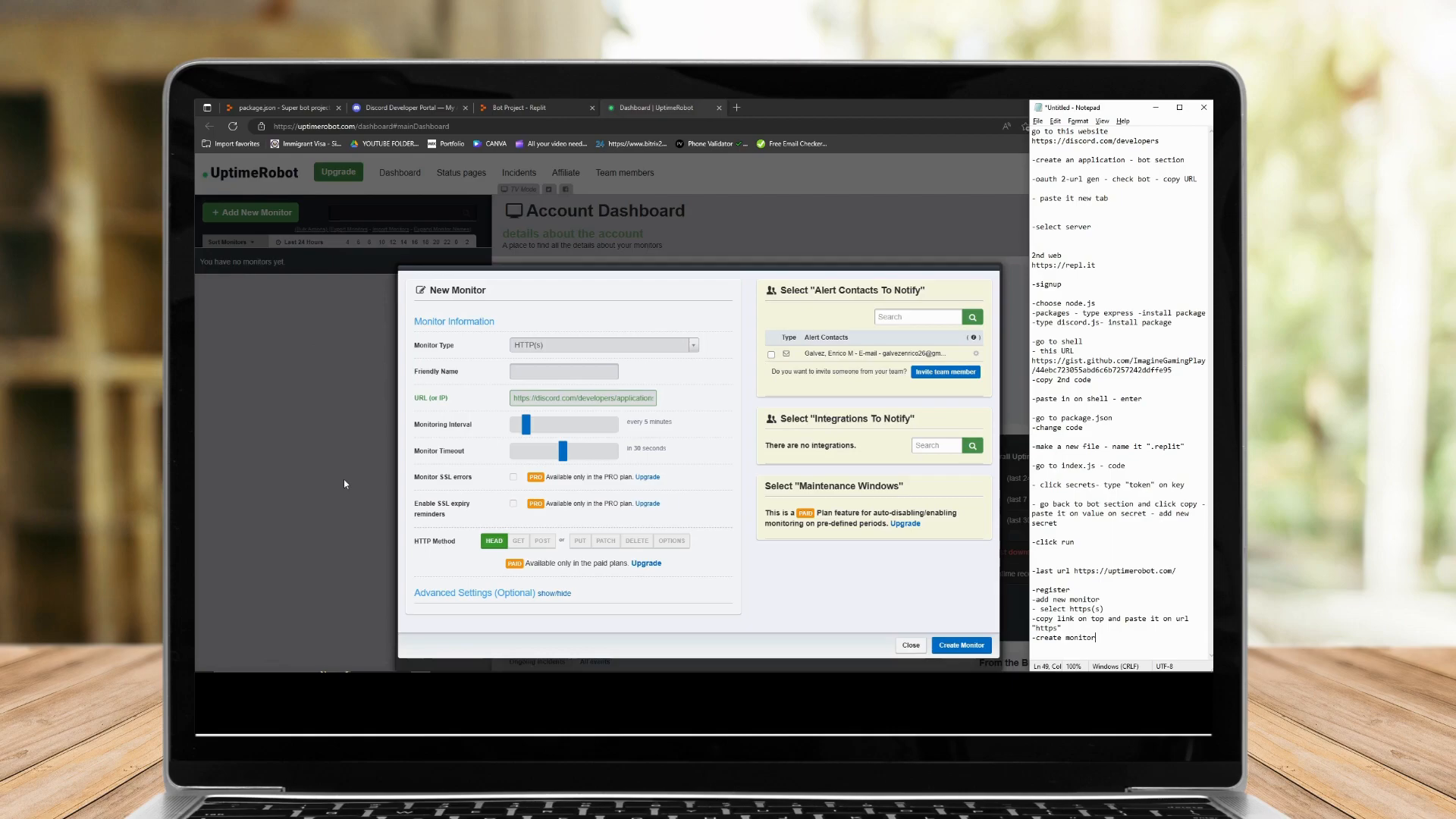
left_click(961, 646)
left_click(531, 107)
left_click(663, 104)
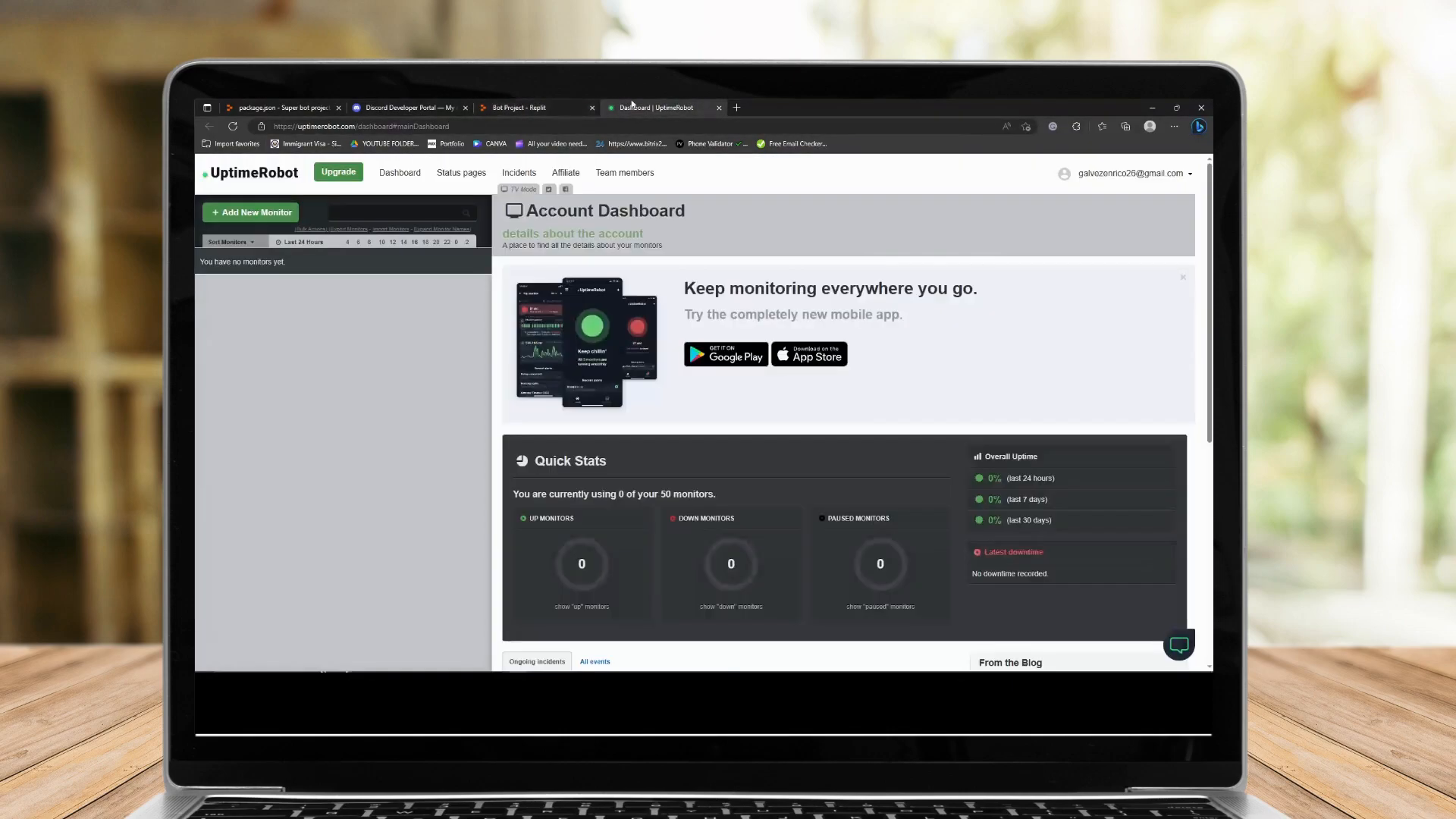
Check the Discord server's member list for Super Bot, then return to the Developer Portal.
left_click(416, 104)
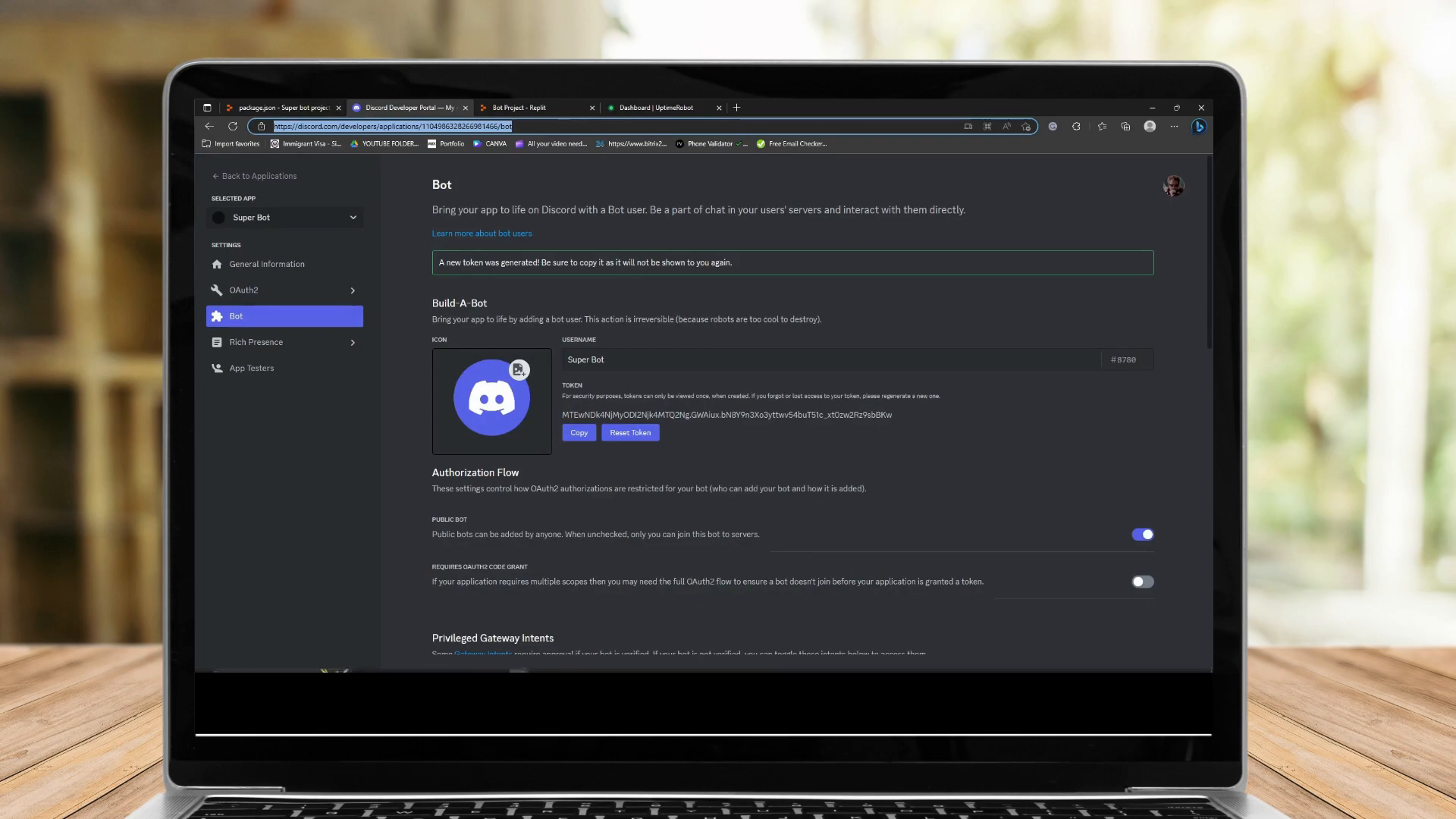
left_click(440, 671)
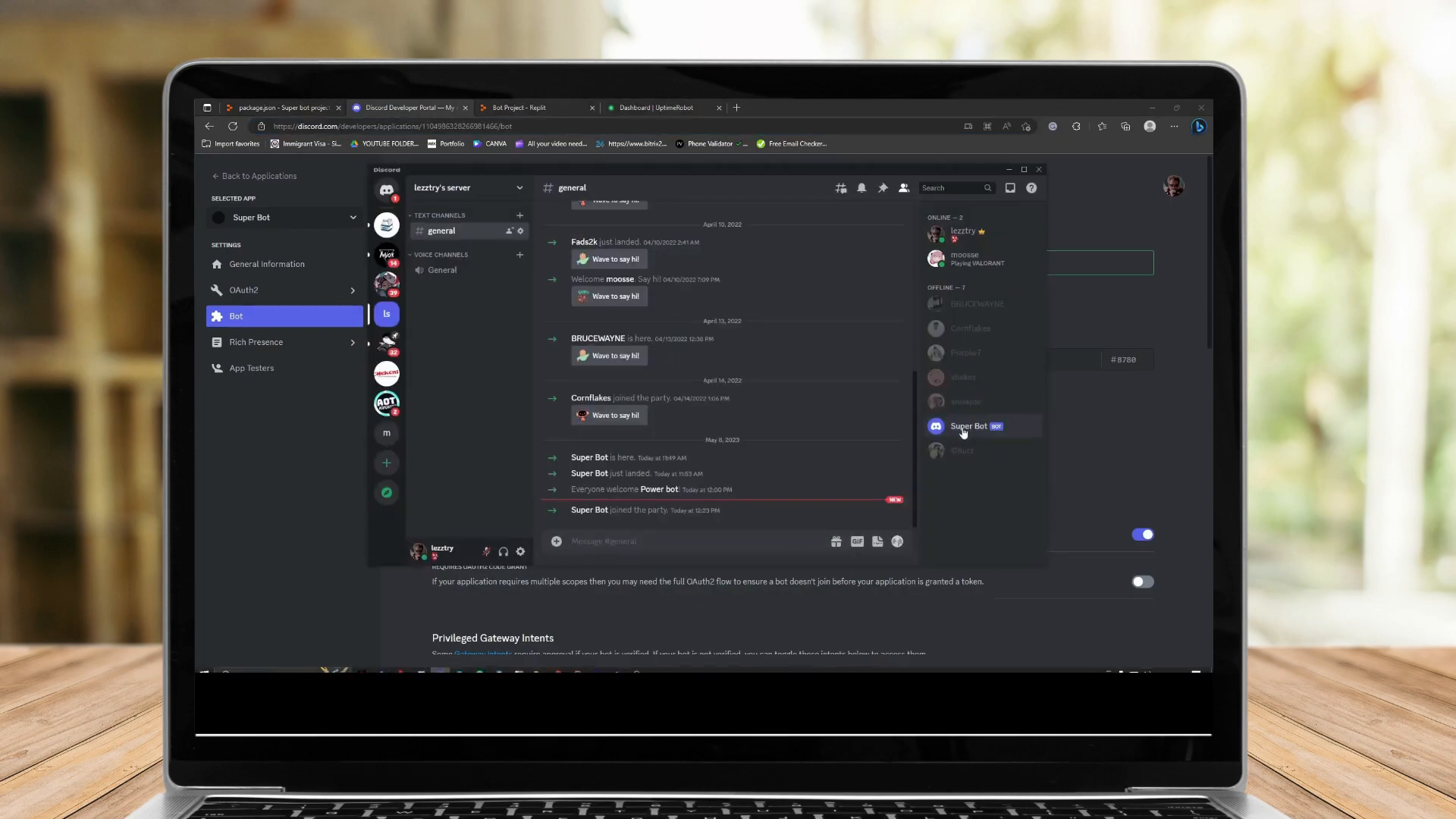
left_click(272, 487)
mouse_move(617, 668)
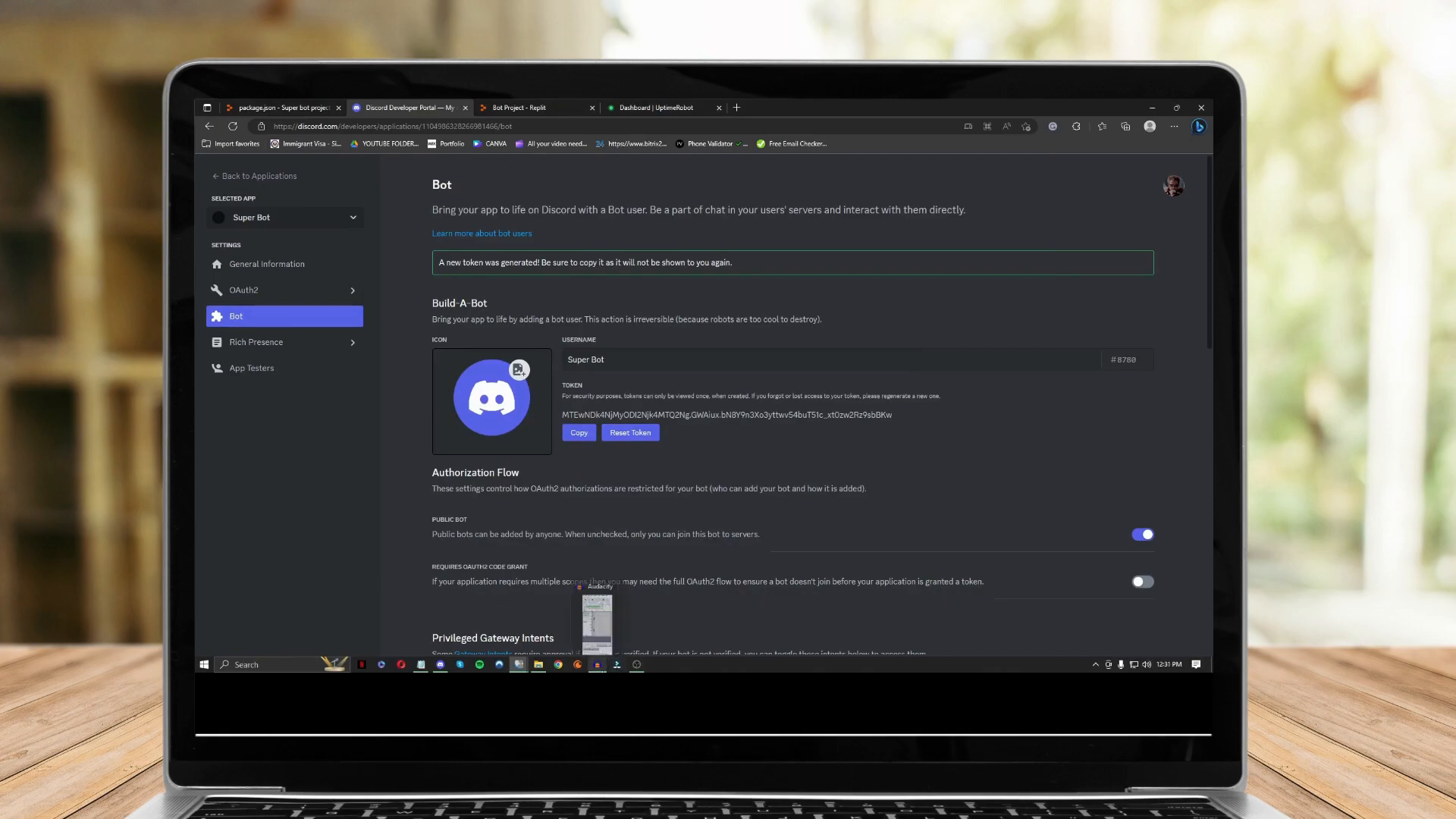